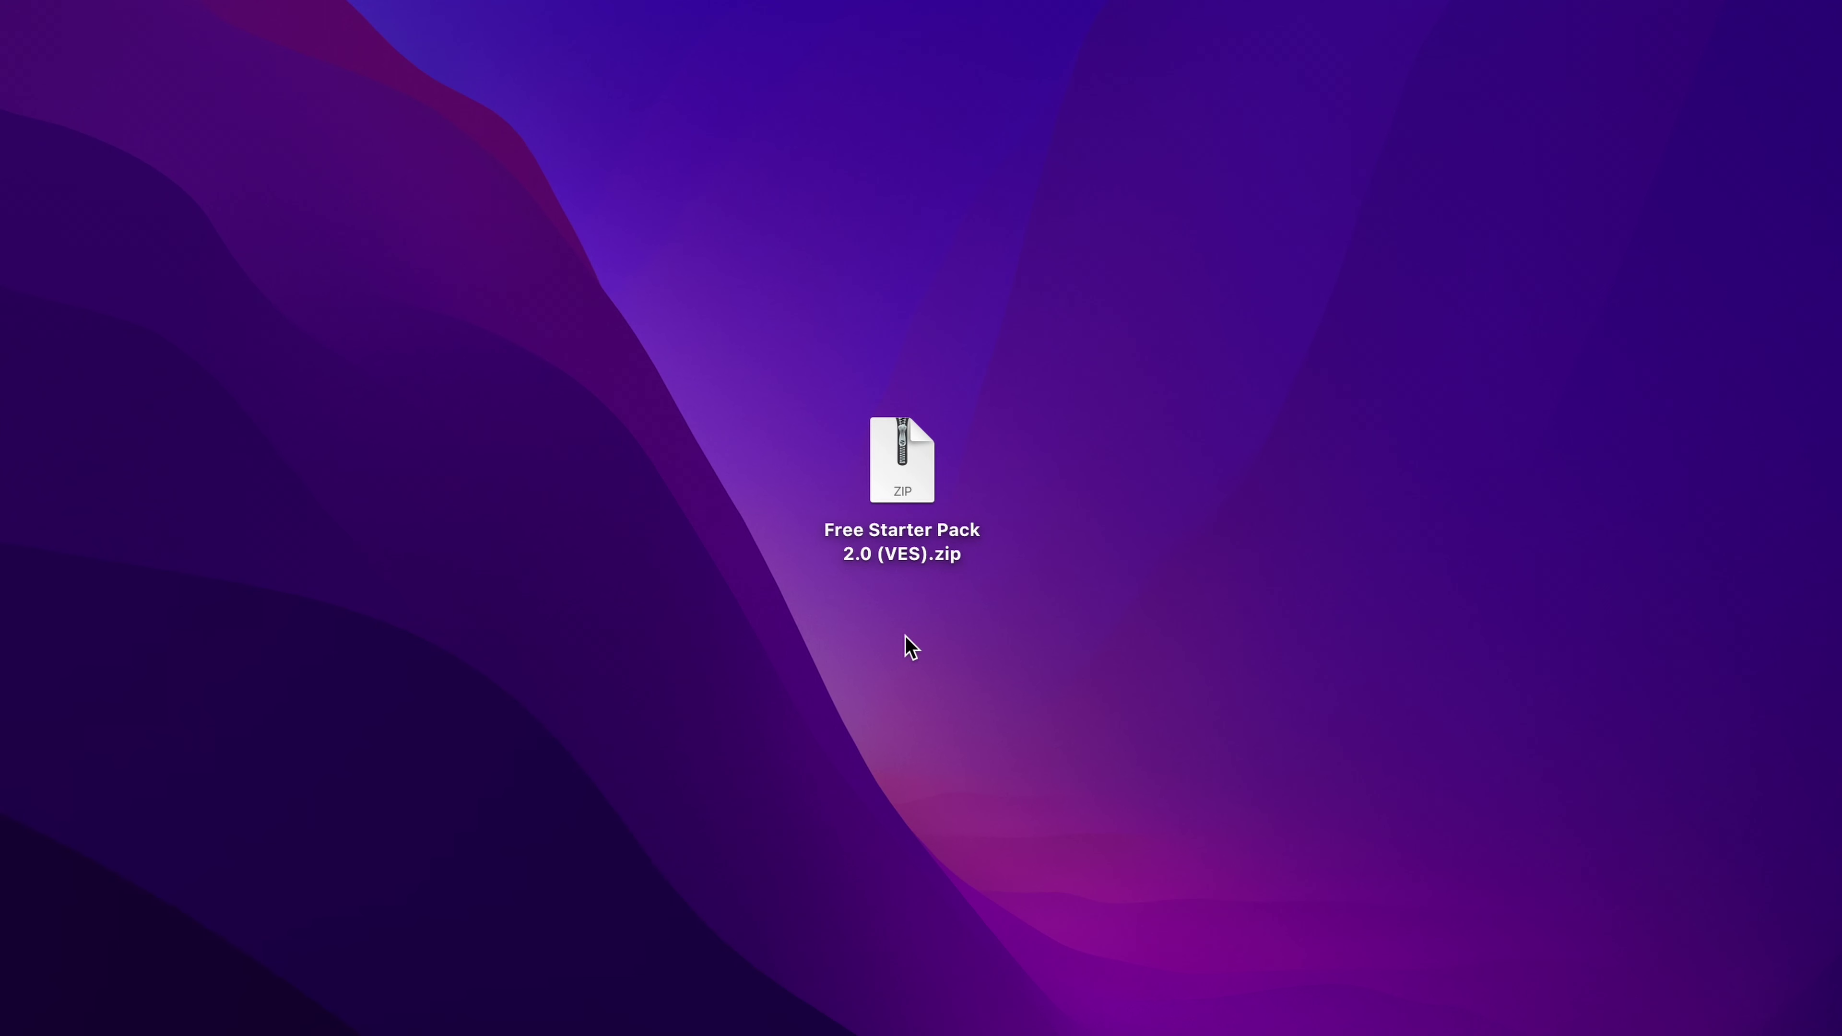
Step: Unzip Free Starter Pack 2.0 and preview its Licence, installation PDF and DRFX bundle
double_click(905, 478)
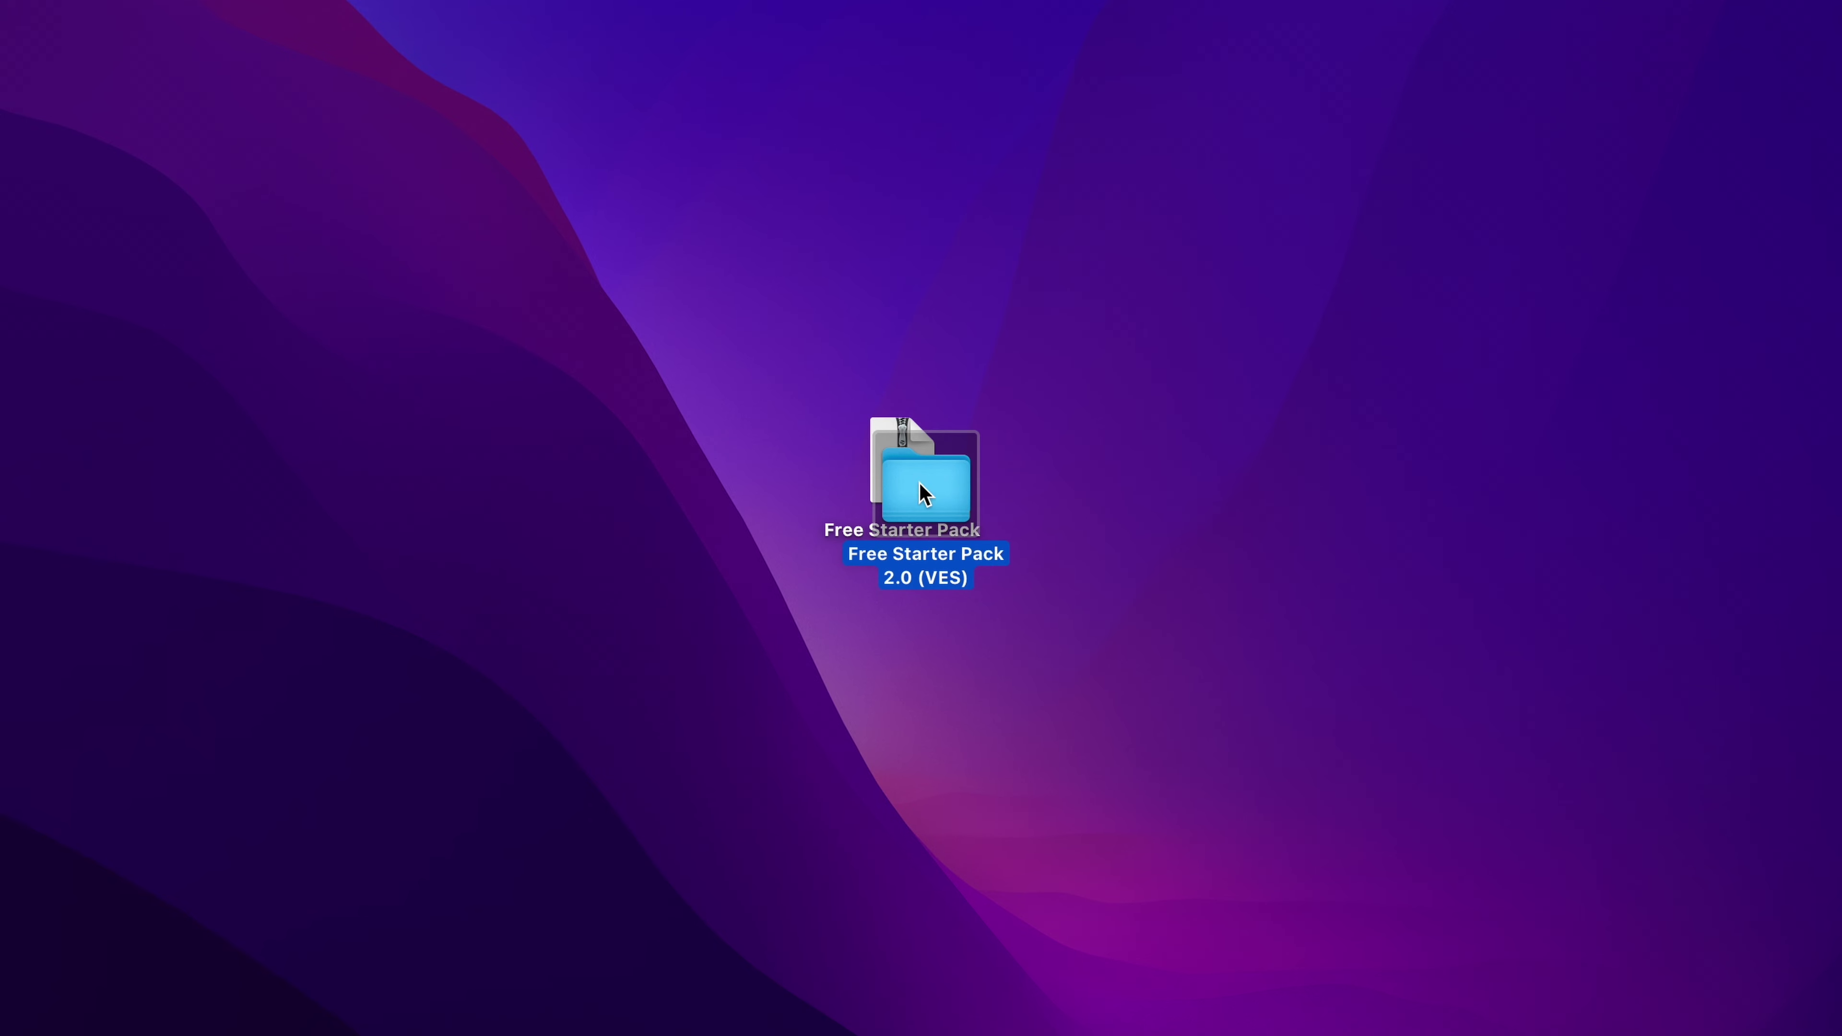
double_click(1066, 479)
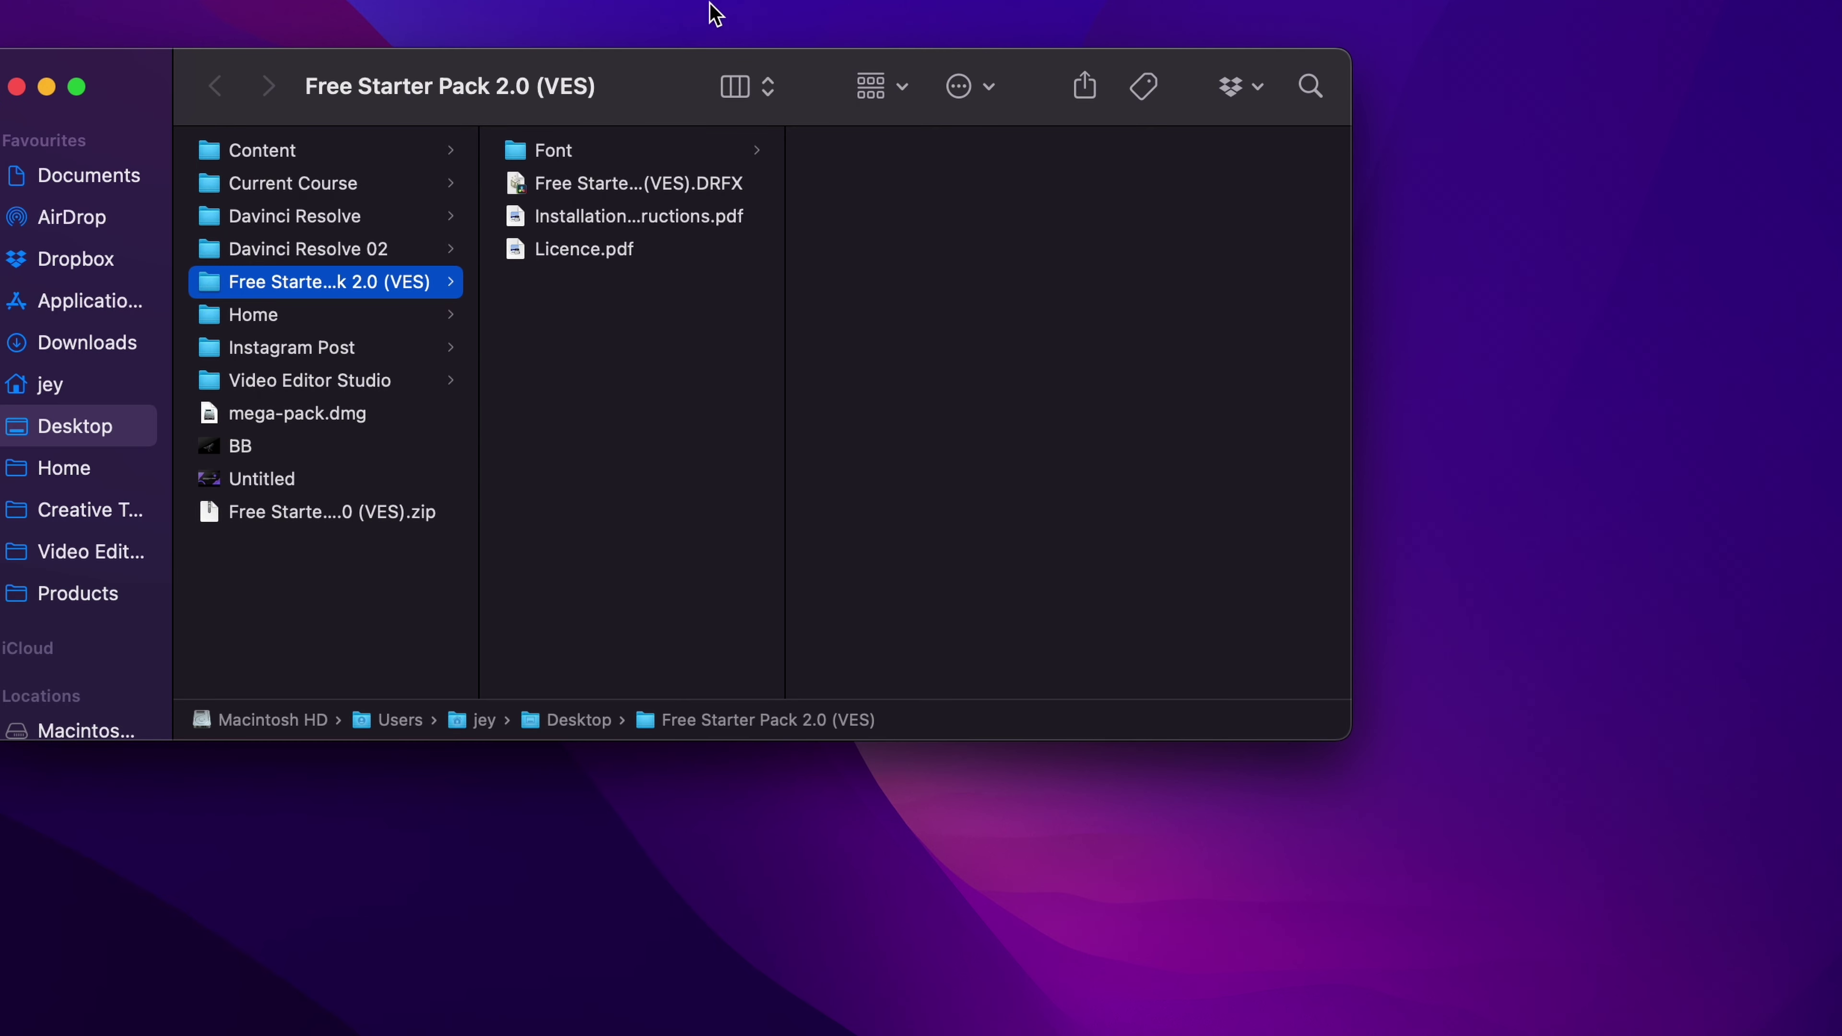
click(582, 250)
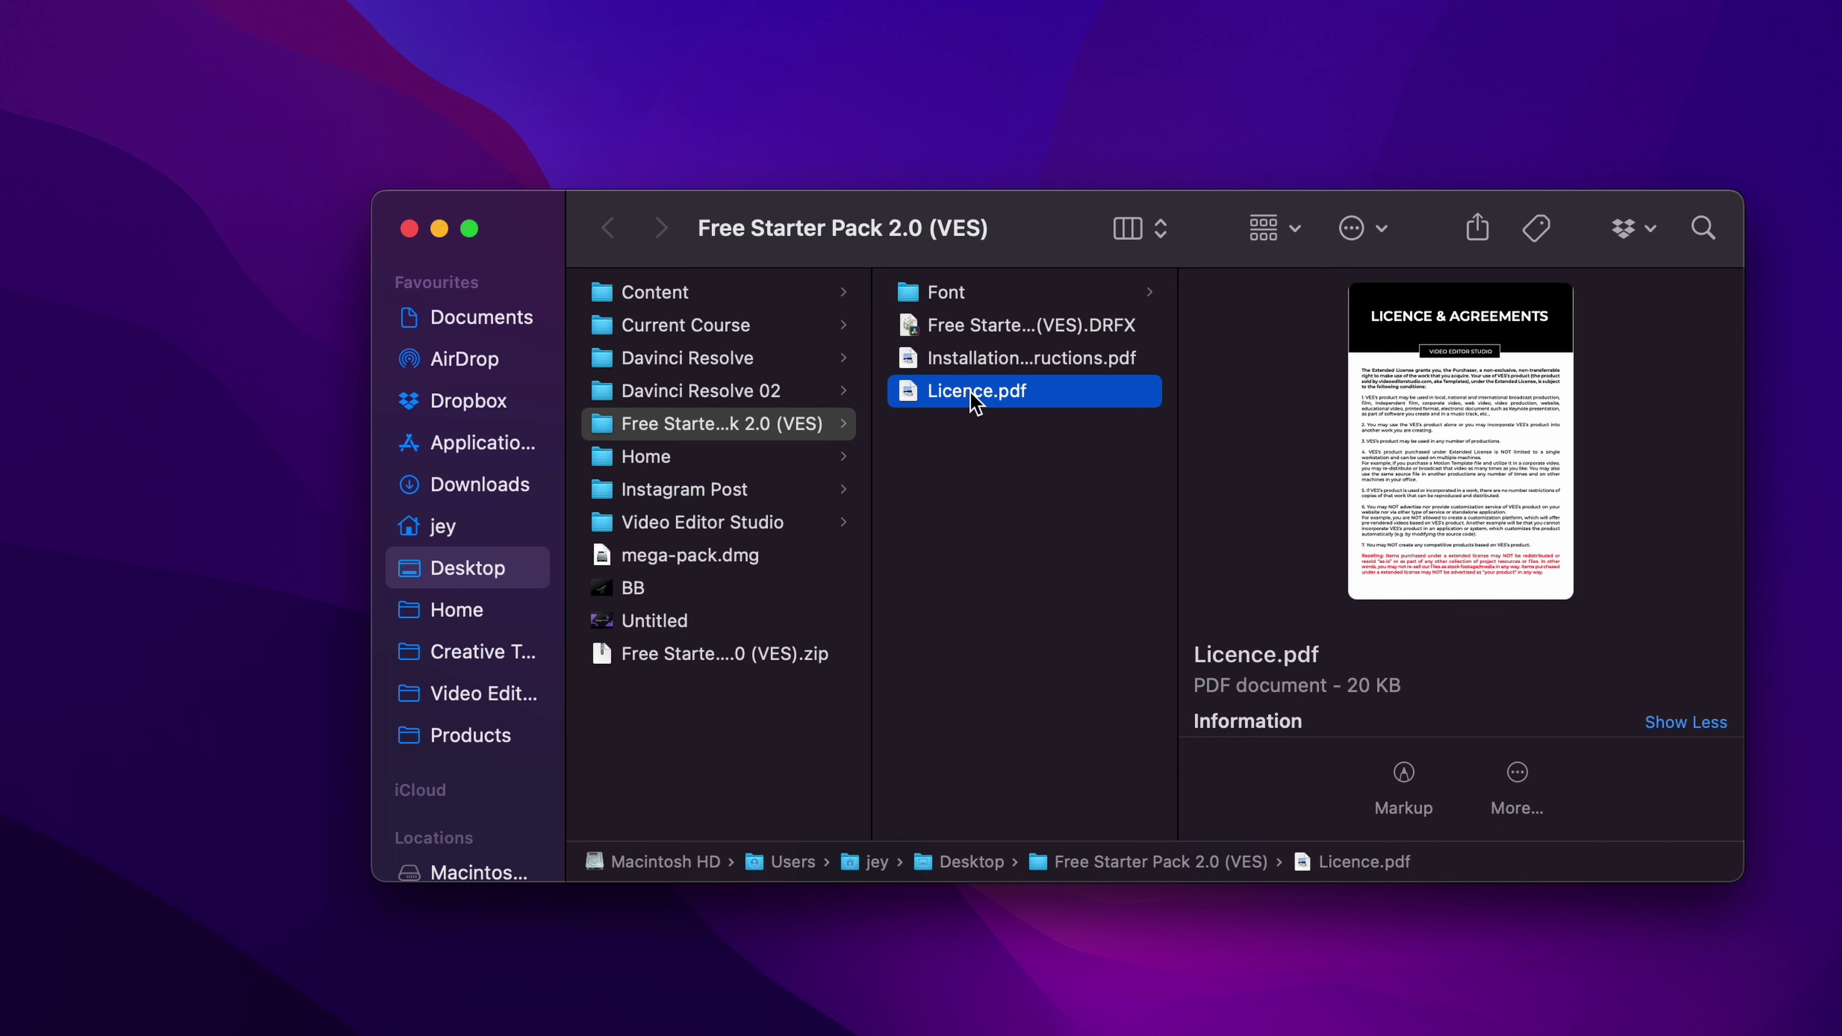
click(974, 360)
click(990, 329)
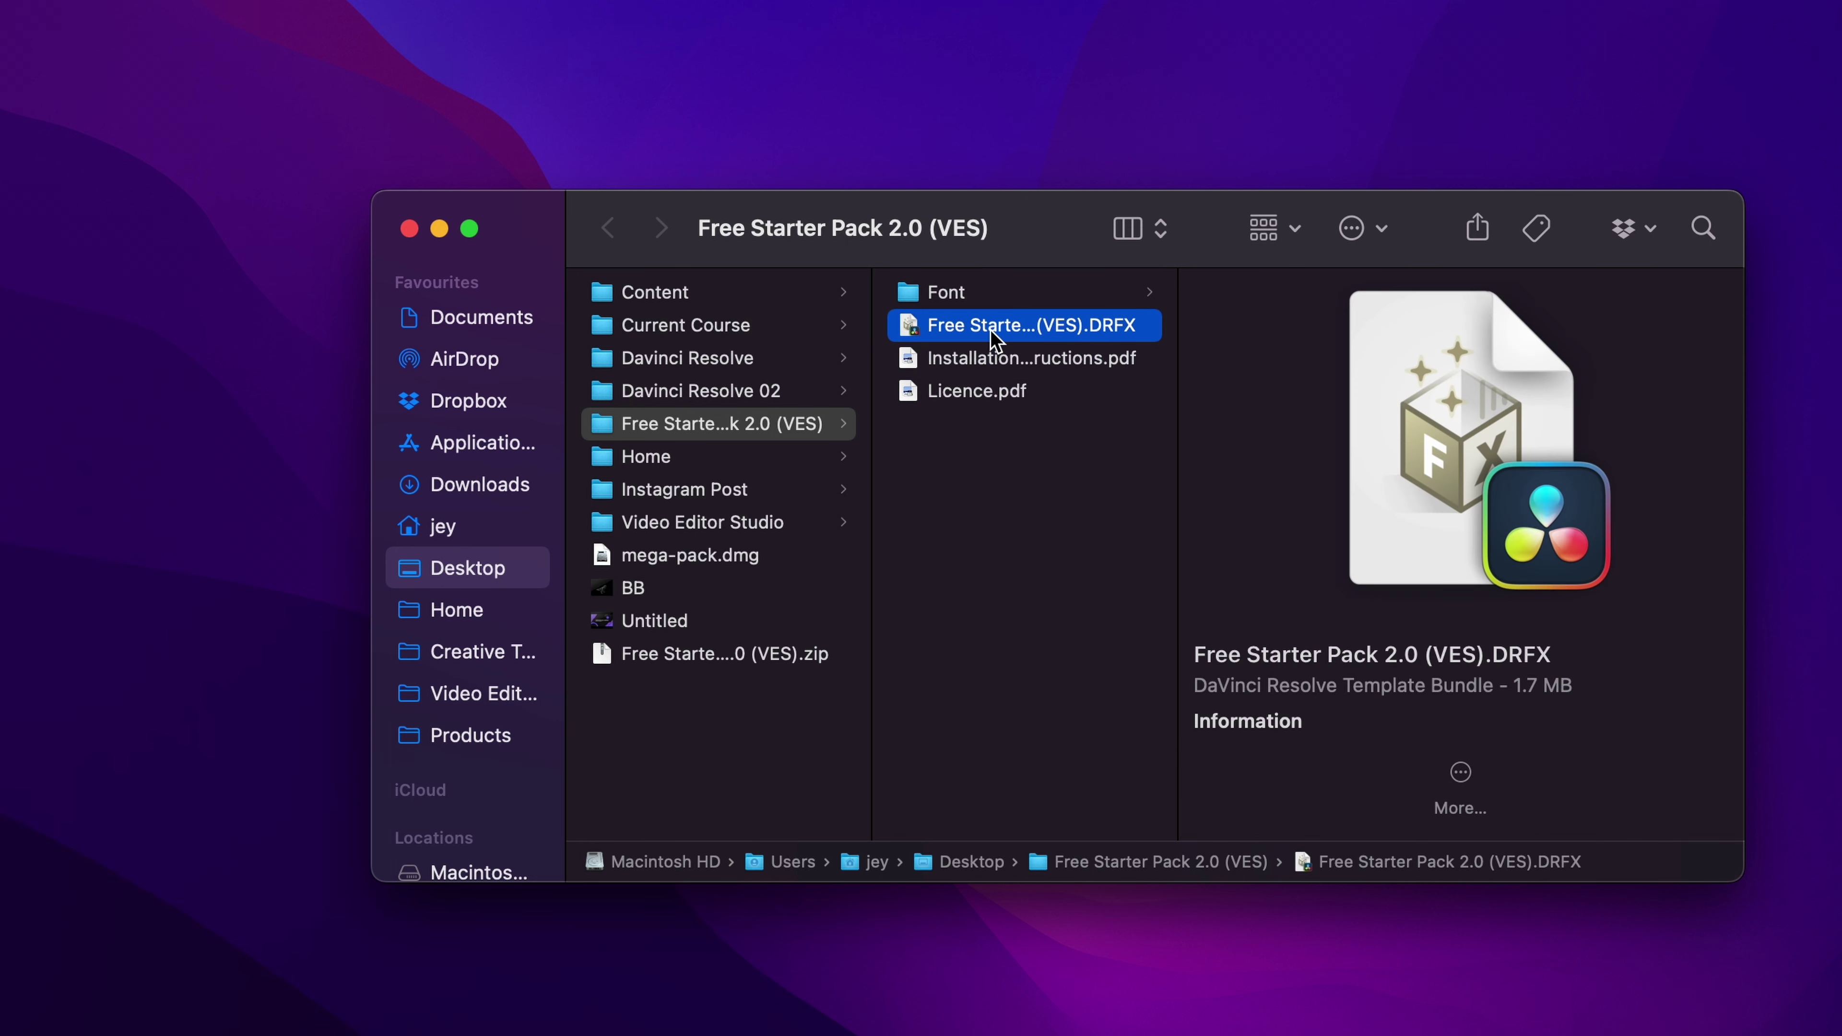
Step: Review the Font folder, previewing BasementGrotesque-Black and selecting all 66 font files
click(980, 296)
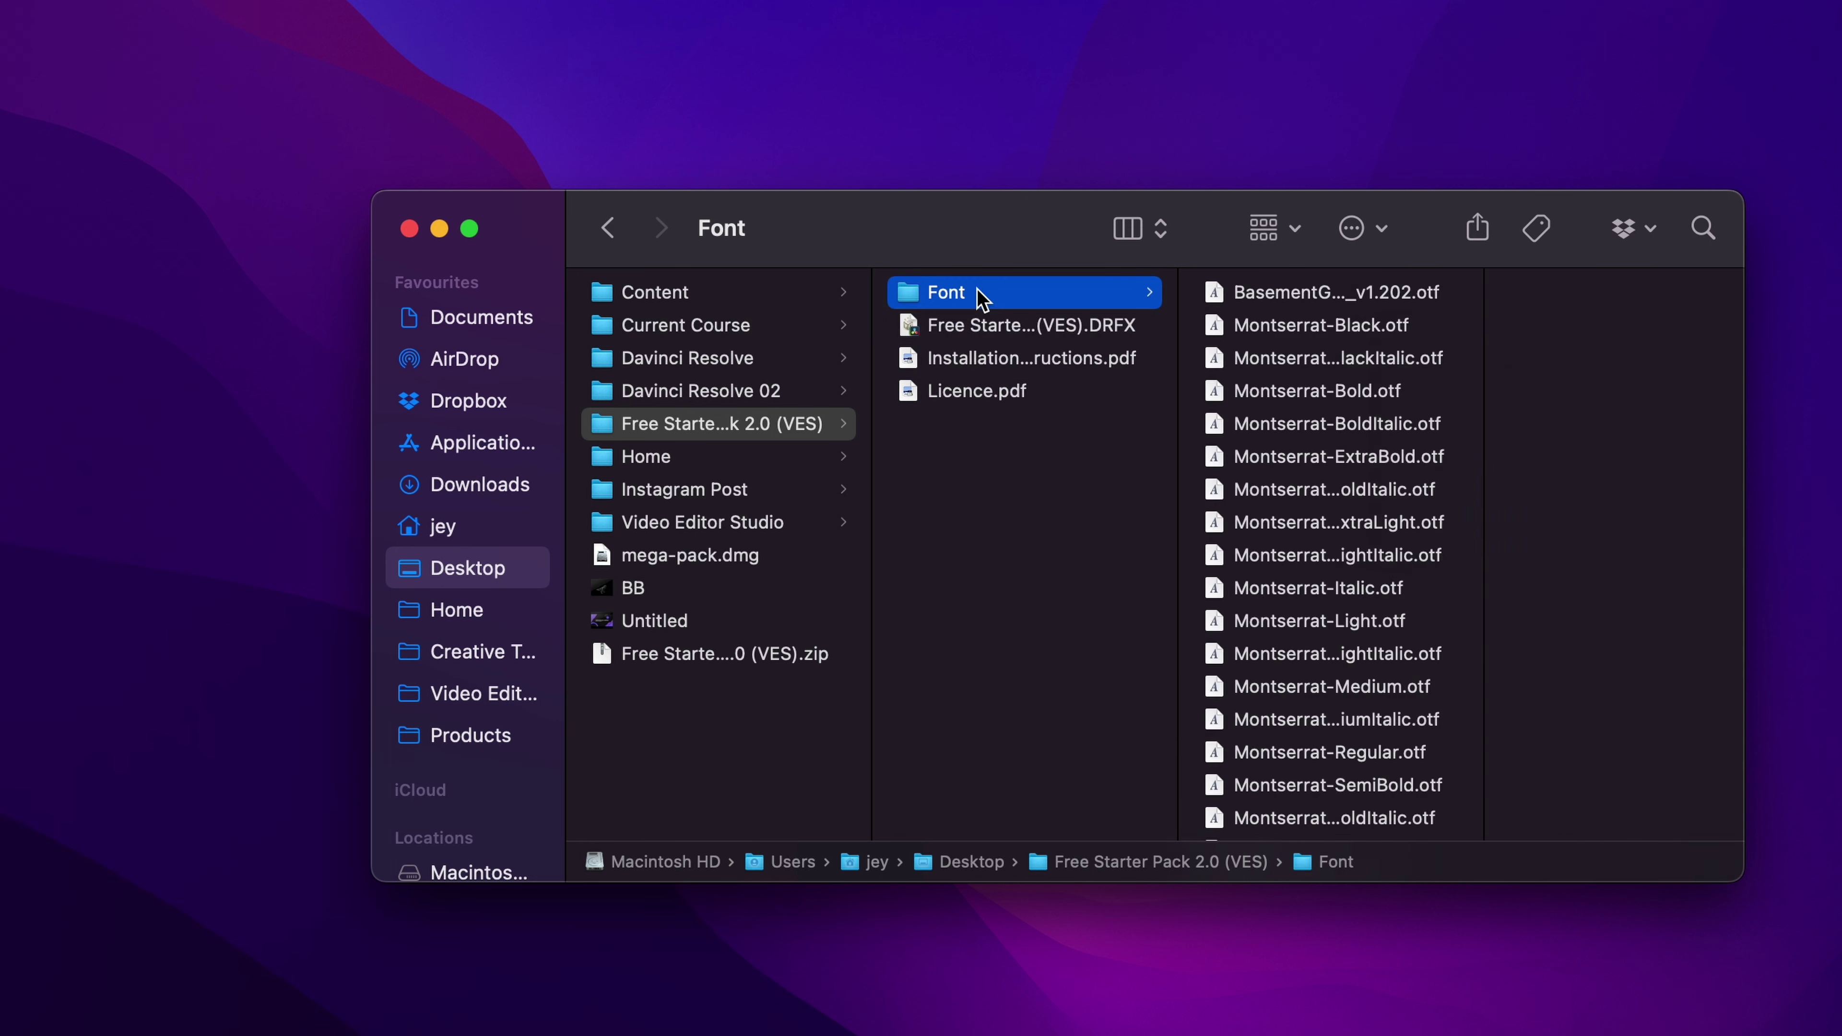
click(1282, 294)
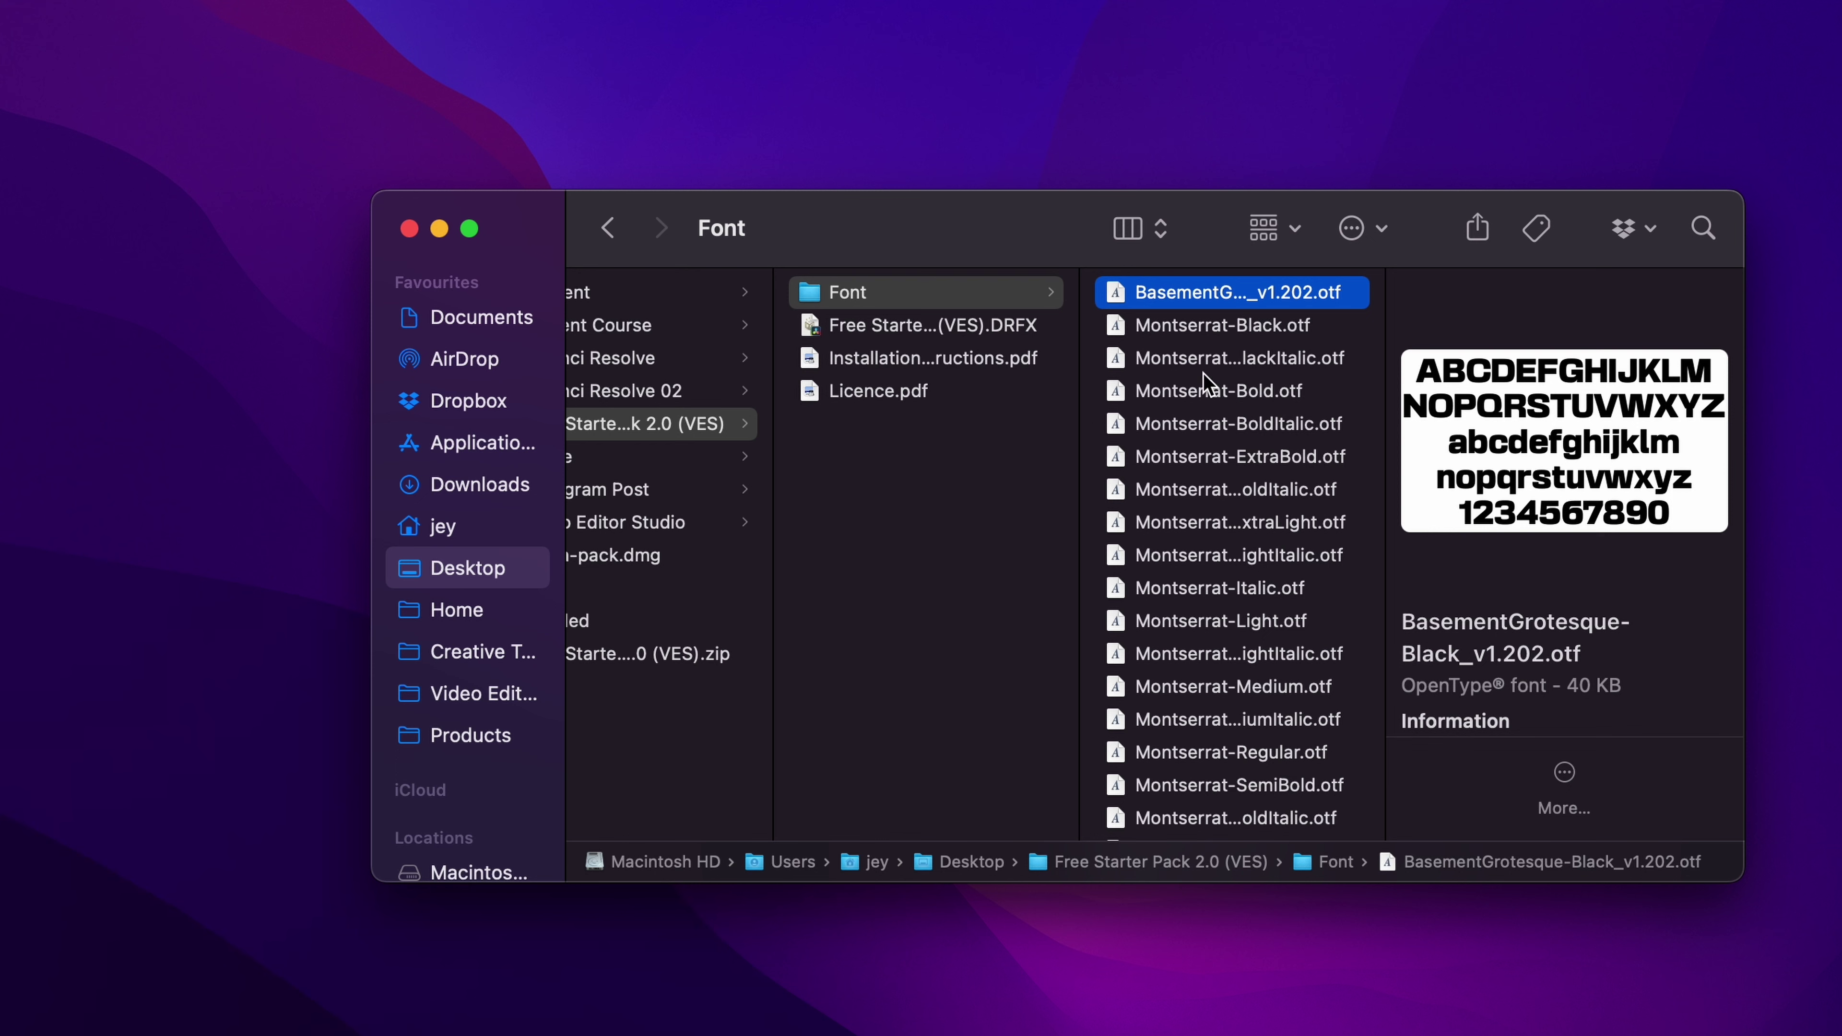
scroll(1203, 373, down, 10)
shift+click(1200, 811)
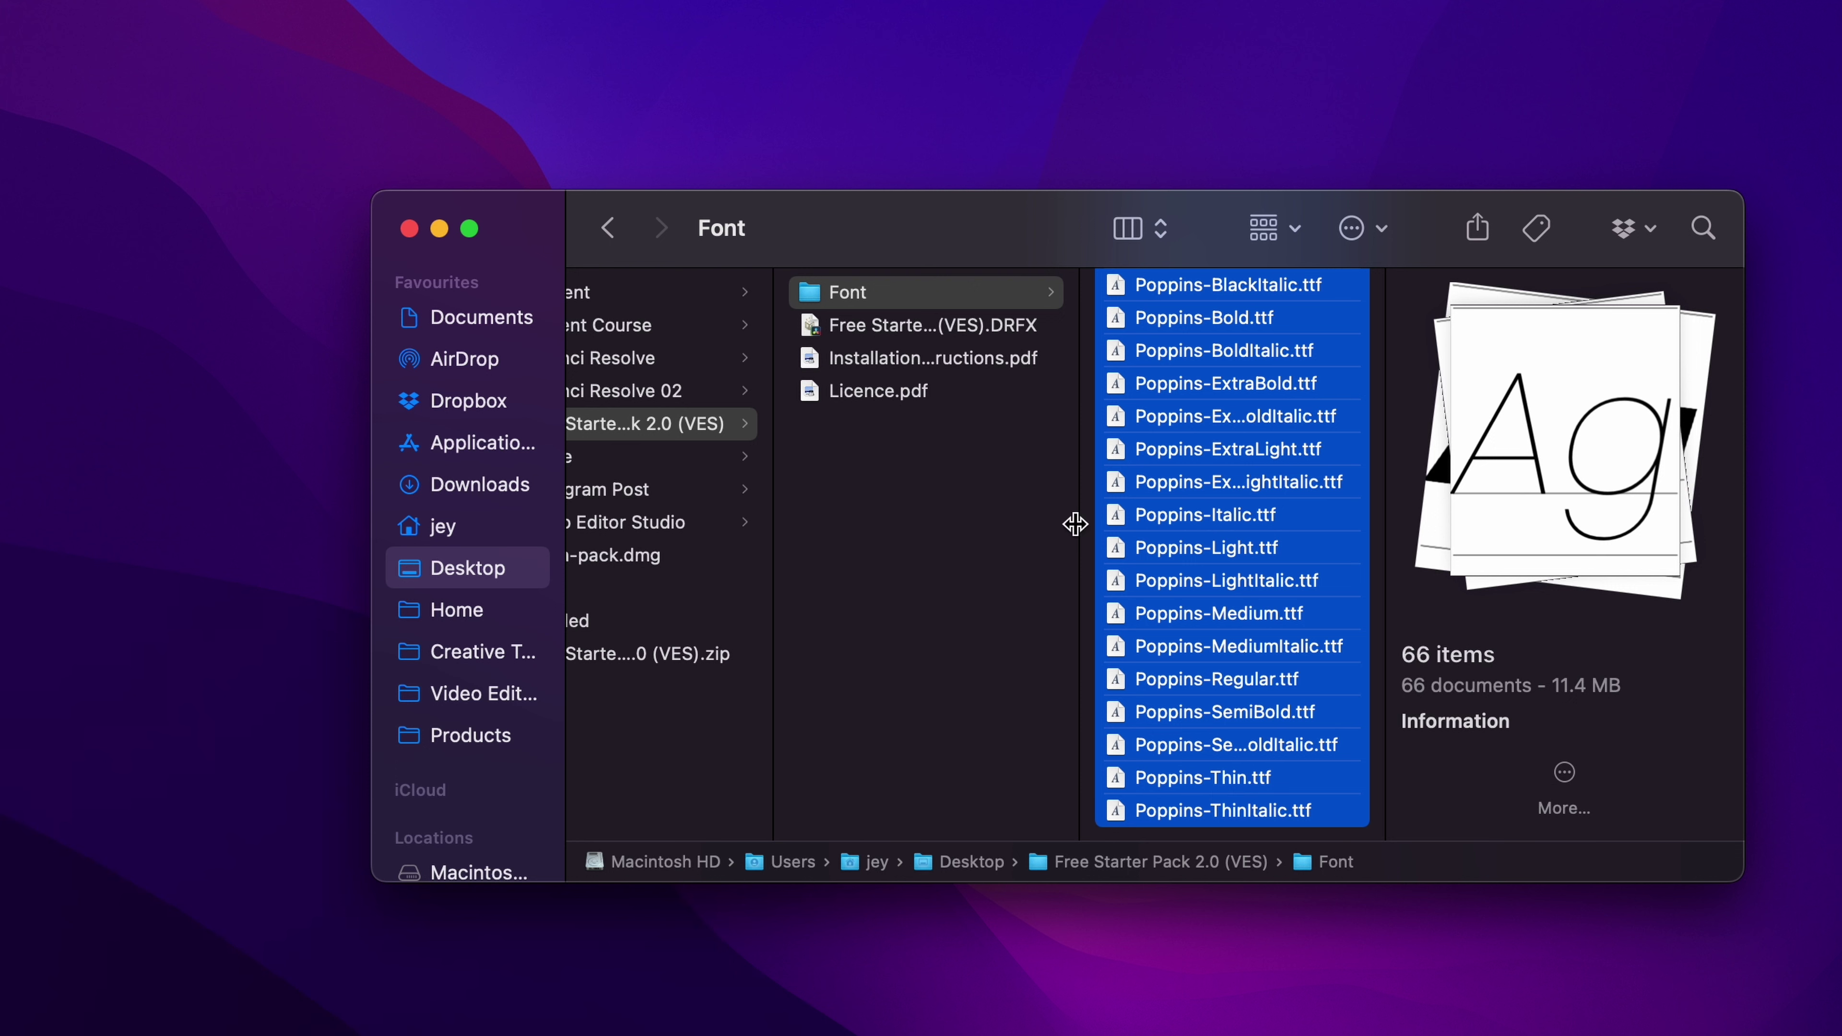
Step: Install the DRFX template bundle into DaVinci Resolve, overwriting the existing copy
click(996, 333)
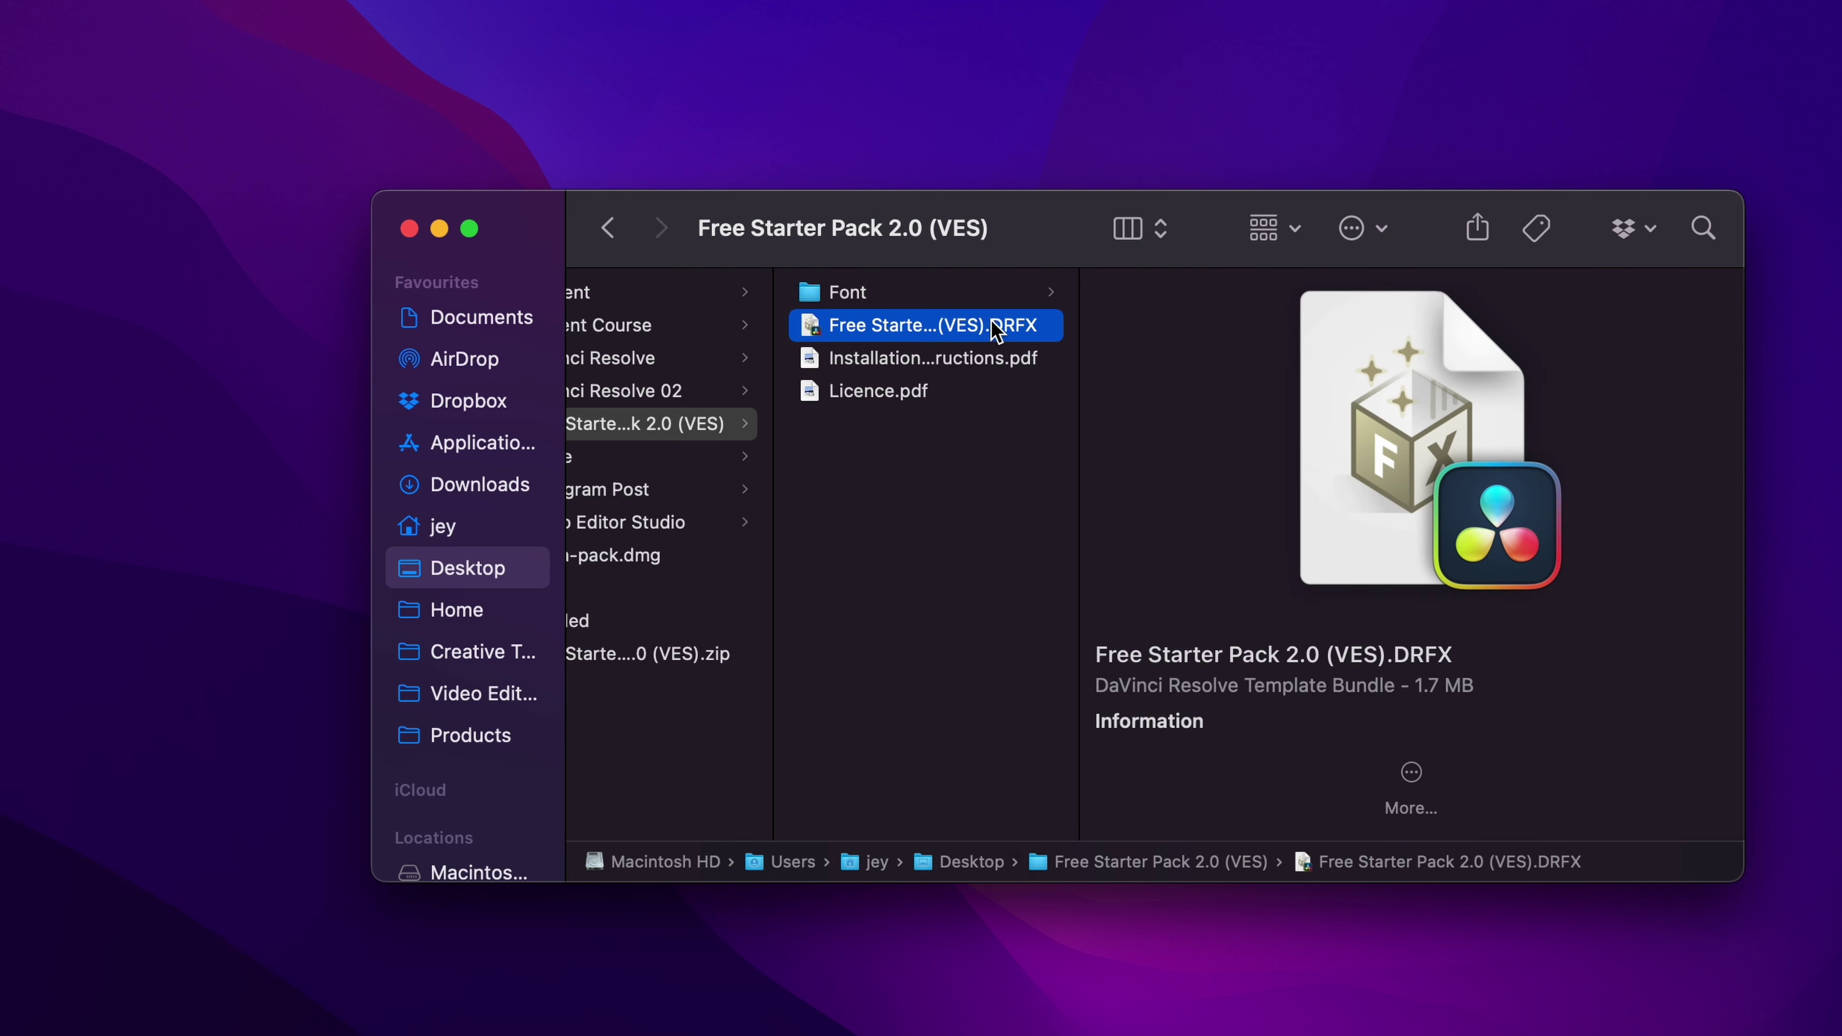
double_click(961, 324)
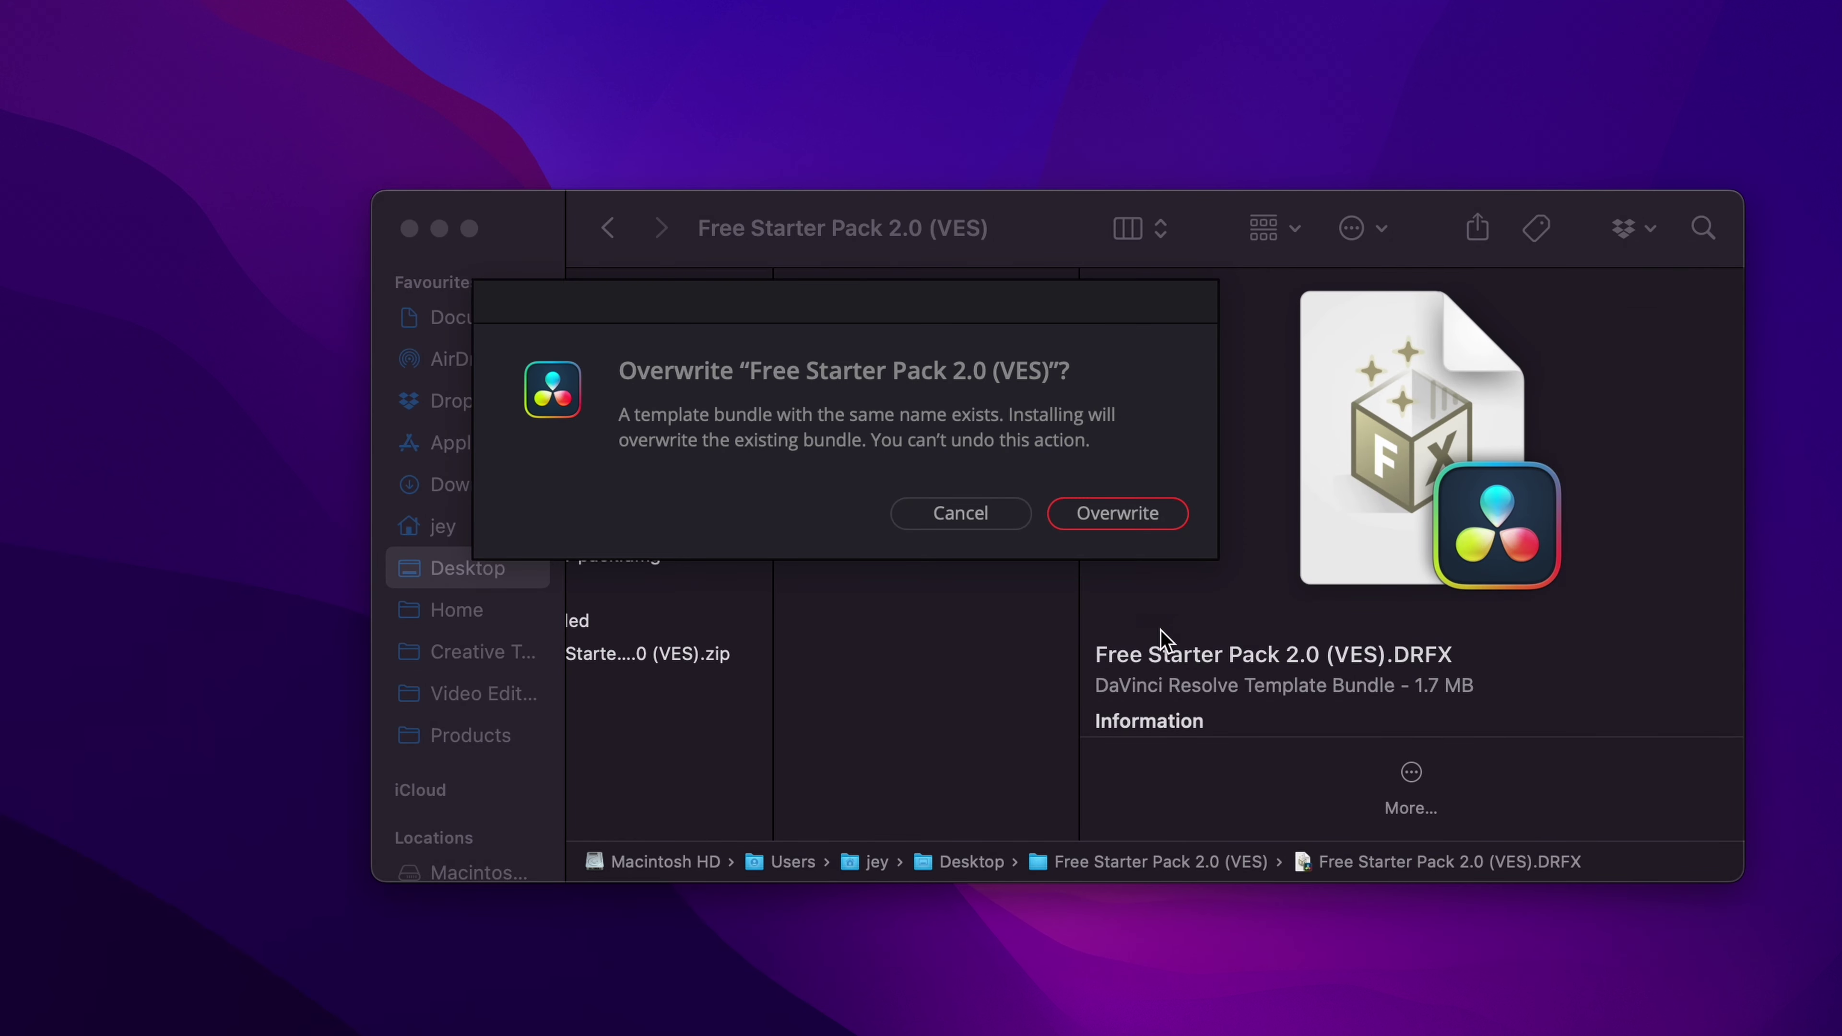
click(1123, 520)
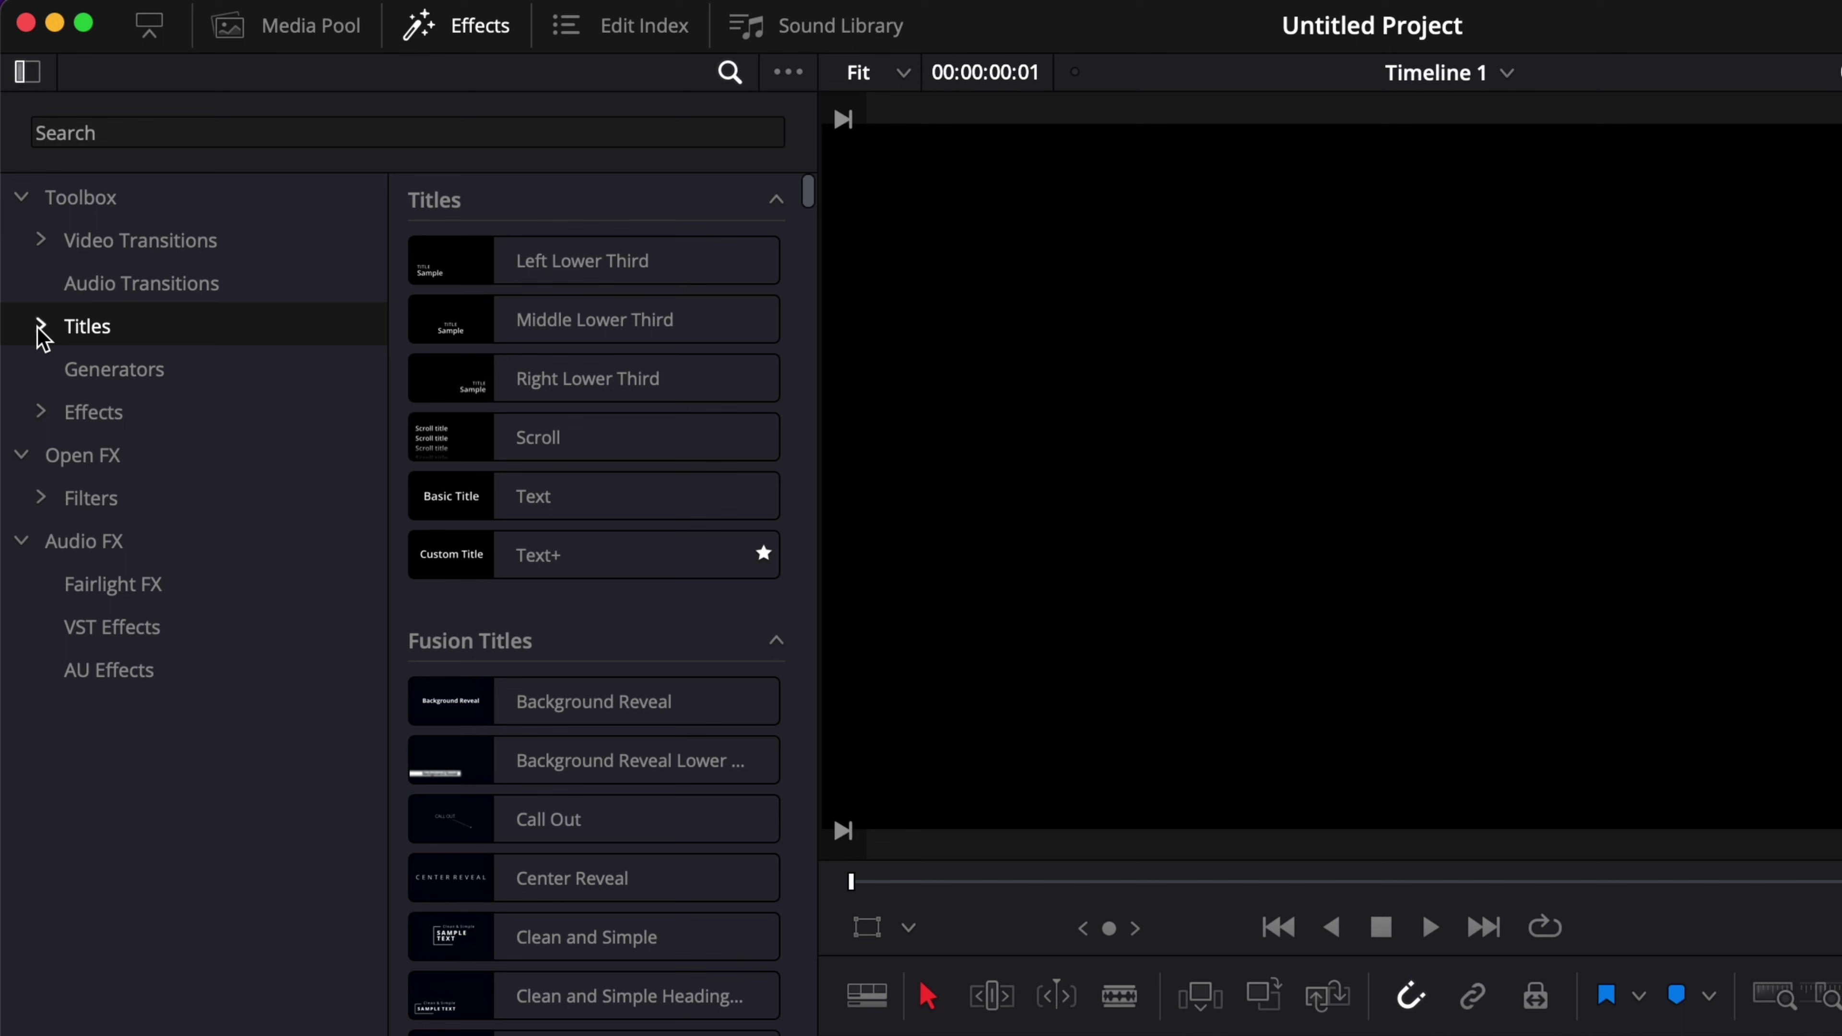
Step: Browse Titles > Video Editor Studio and list the Free Starter Pack 2.0 subcategories
click(27, 219)
click(59, 456)
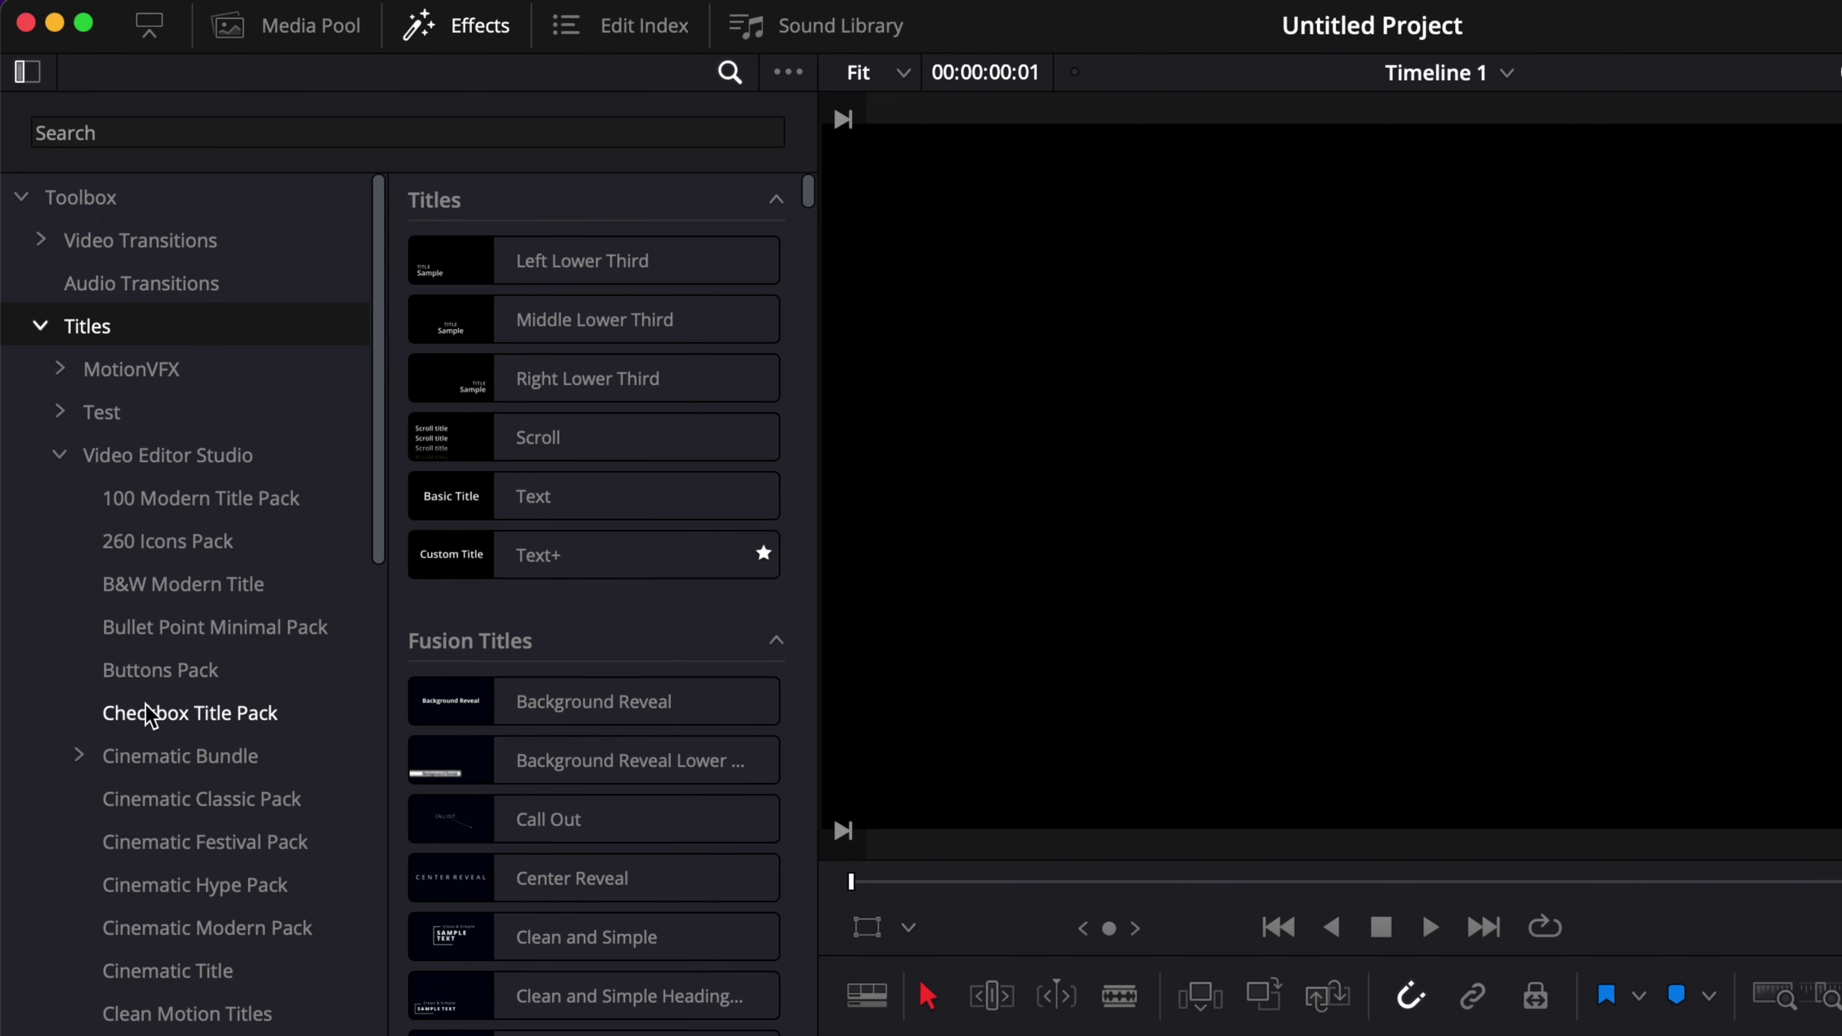
scroll(145, 713, down, 10)
scroll(148, 715, down, 5)
click(98, 501)
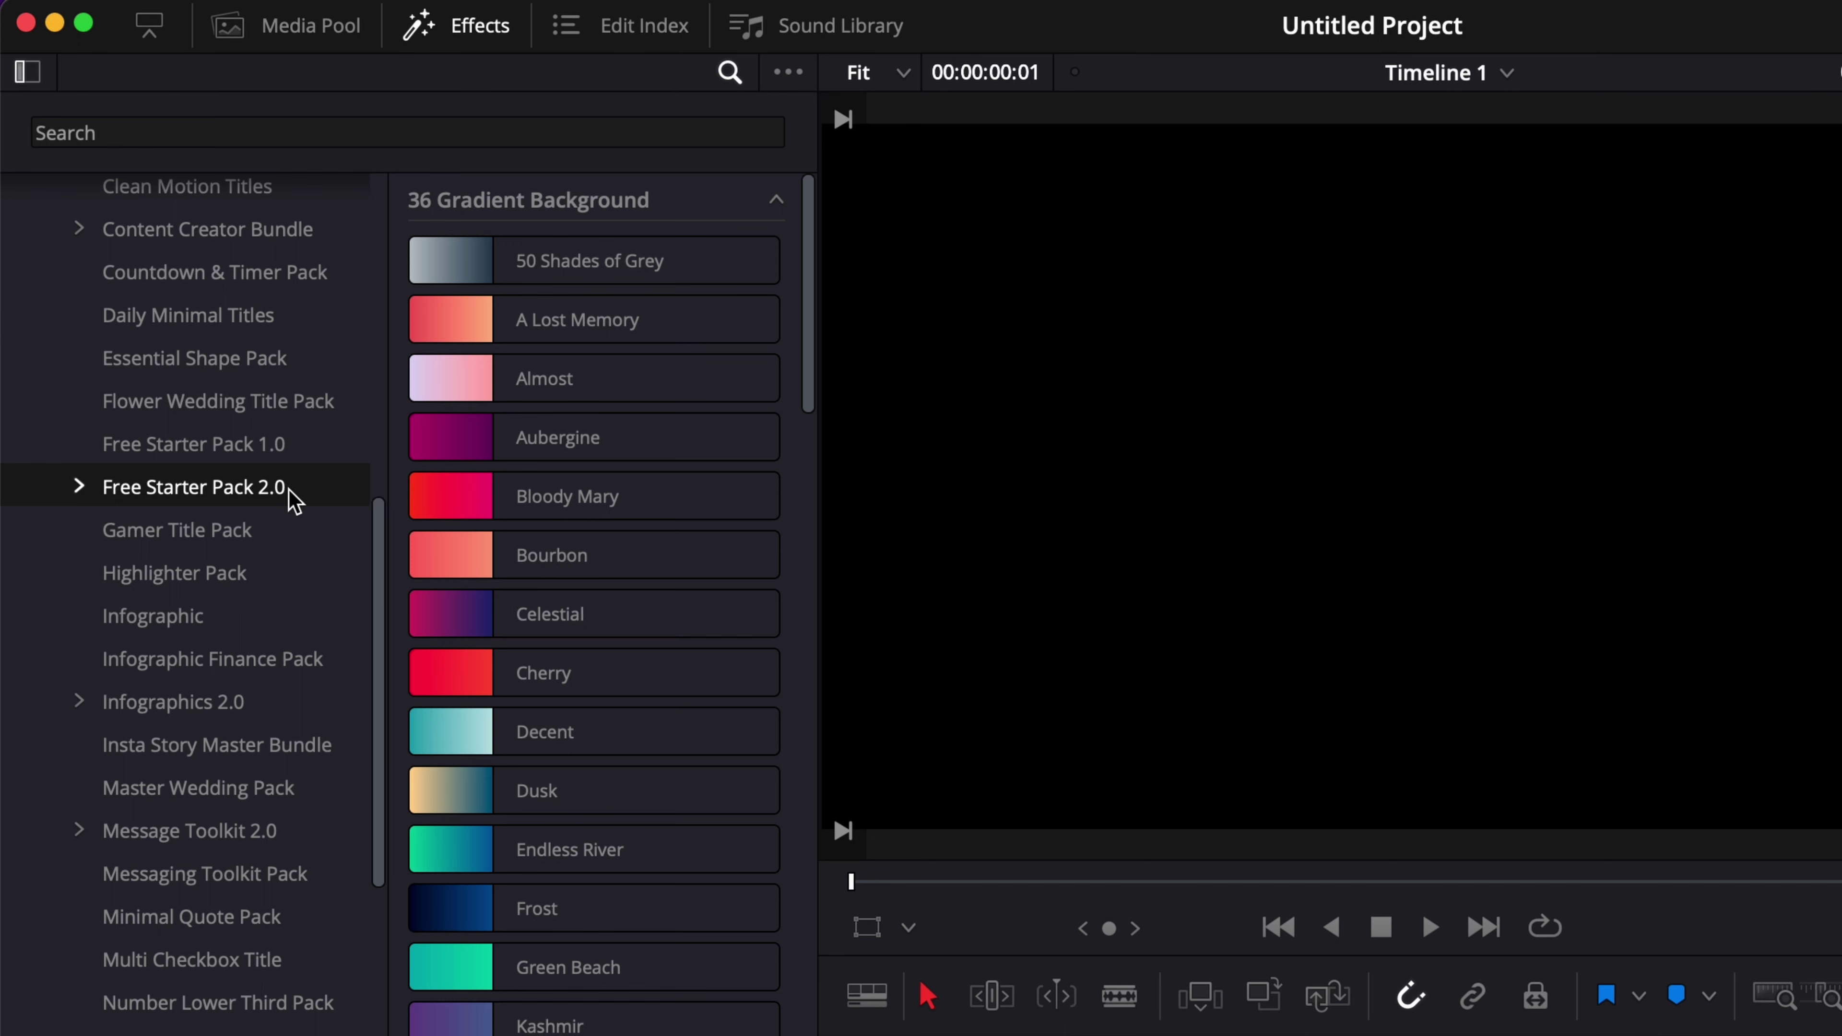
click(294, 446)
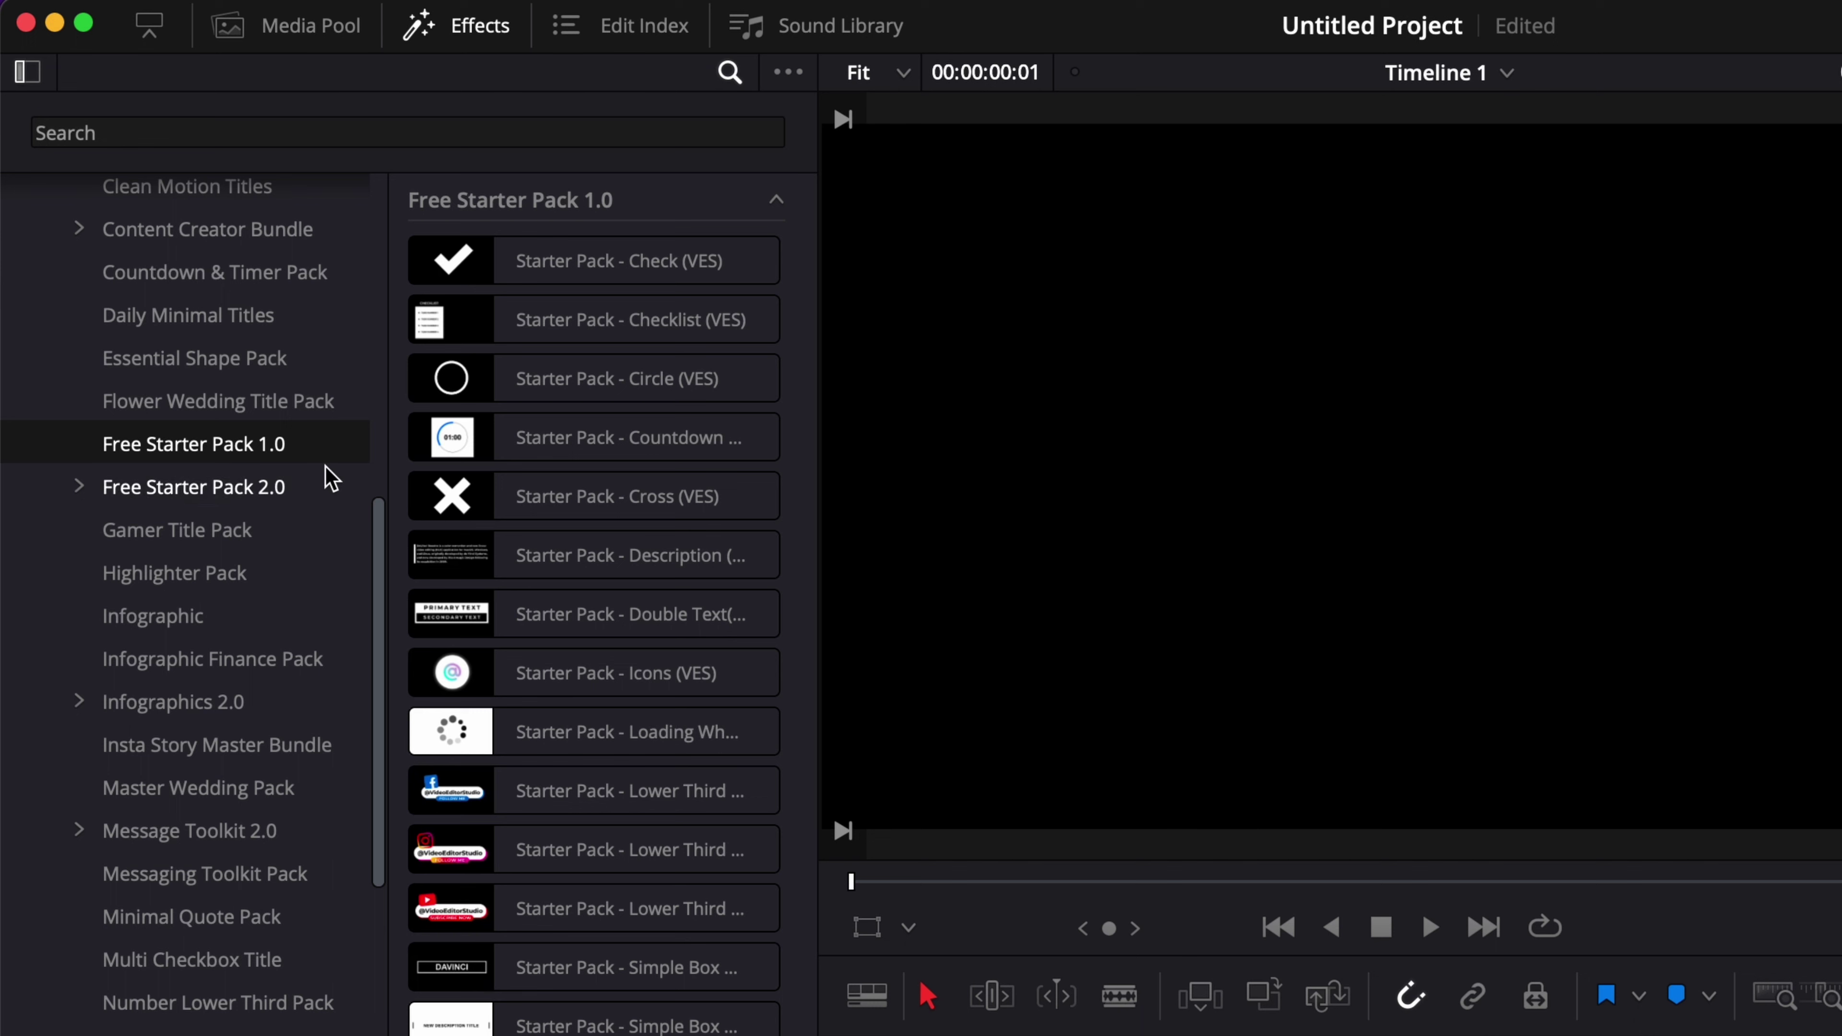
click(148, 489)
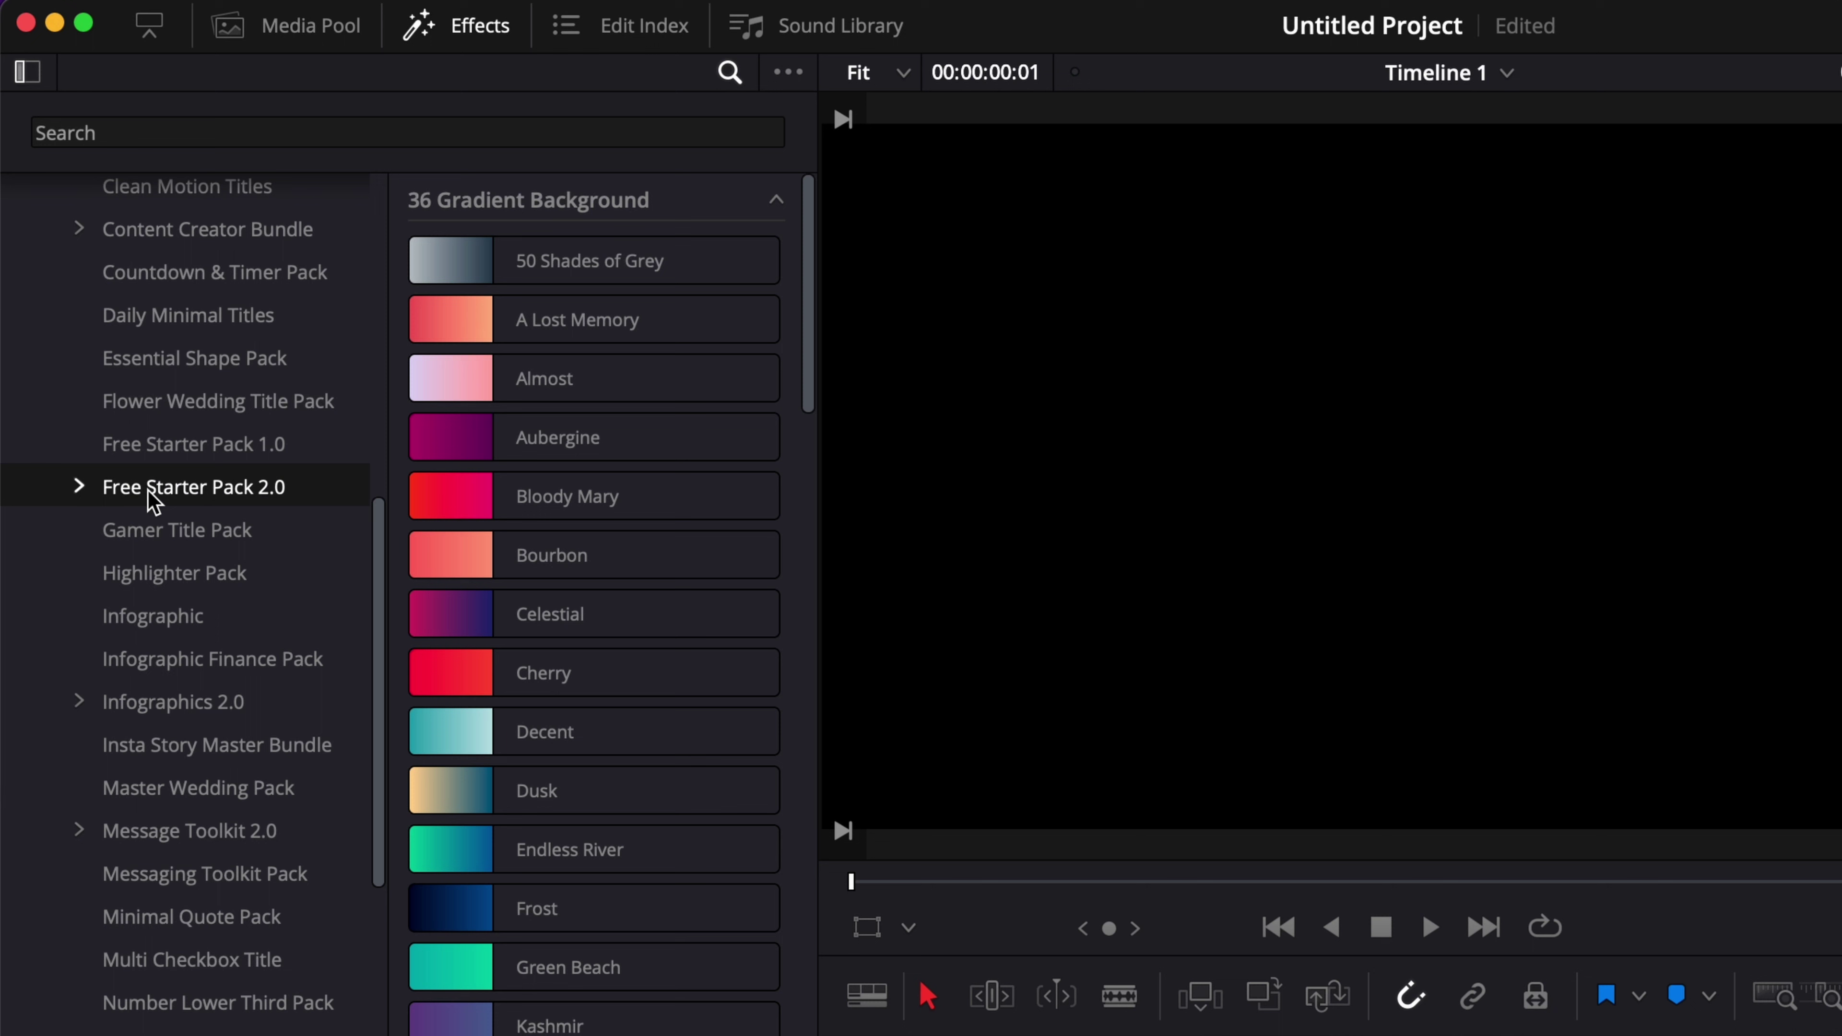
click(80, 487)
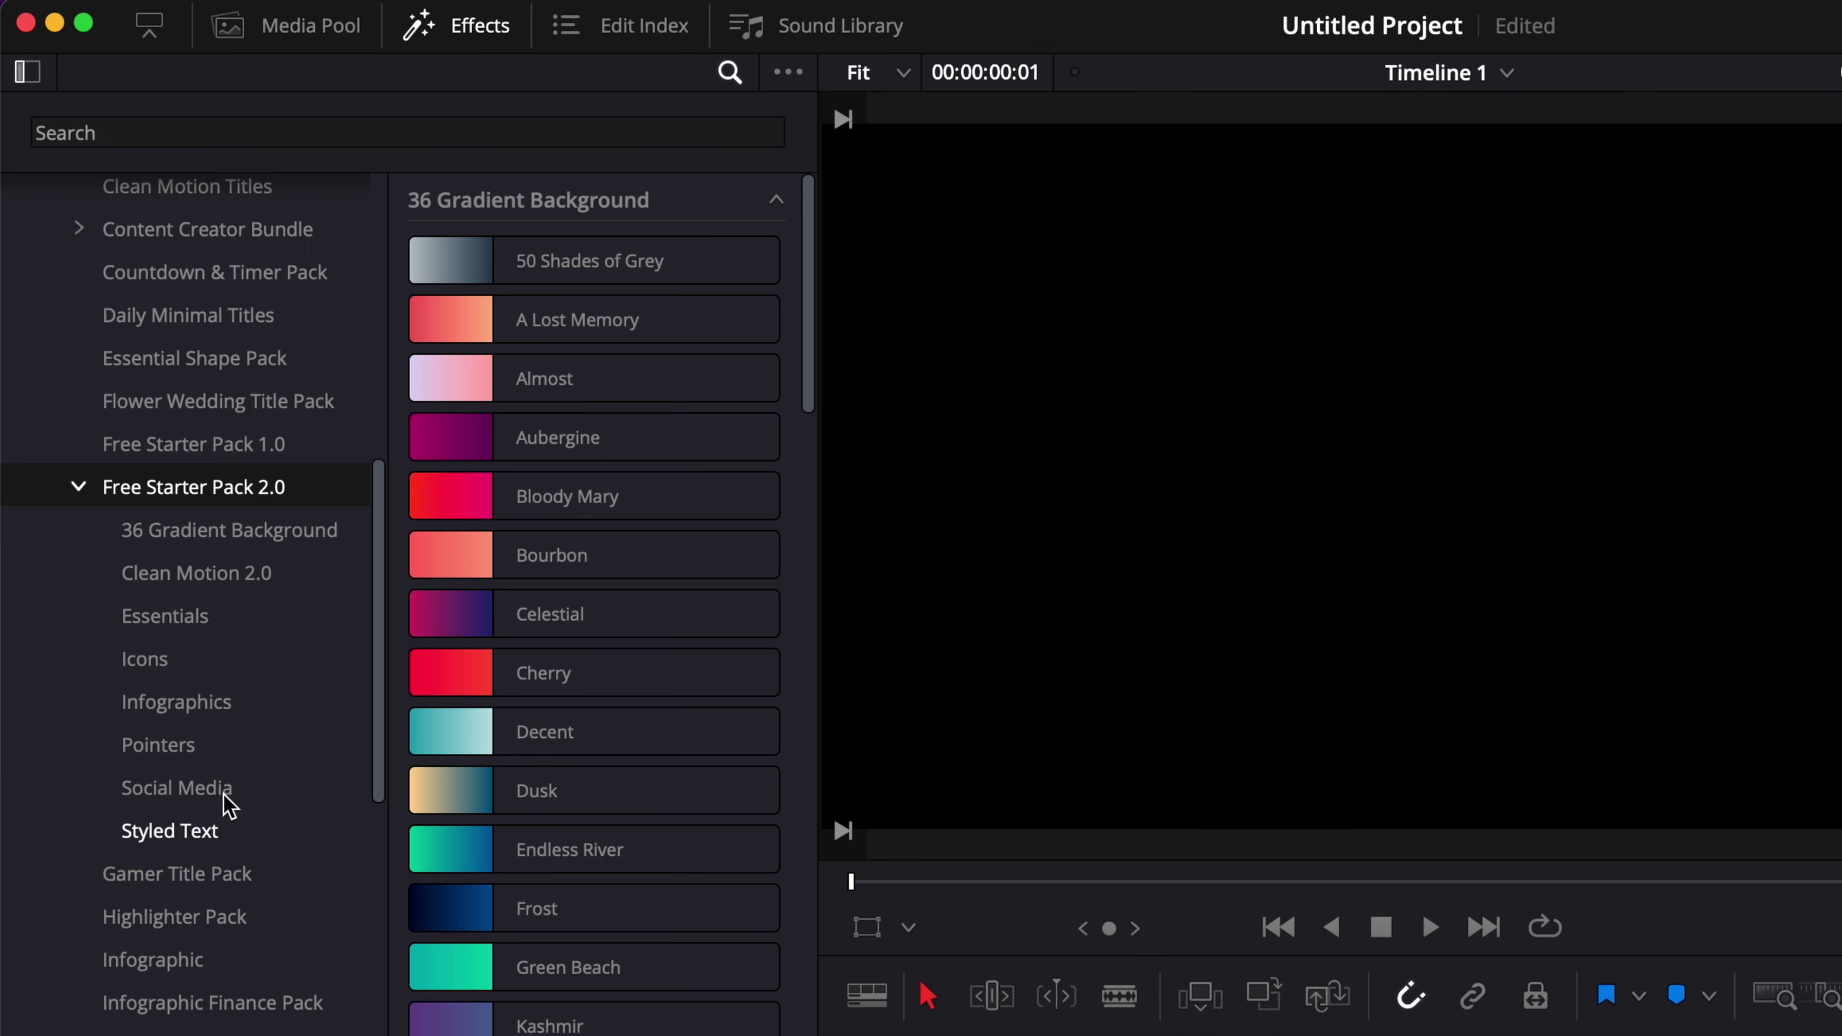
click(234, 749)
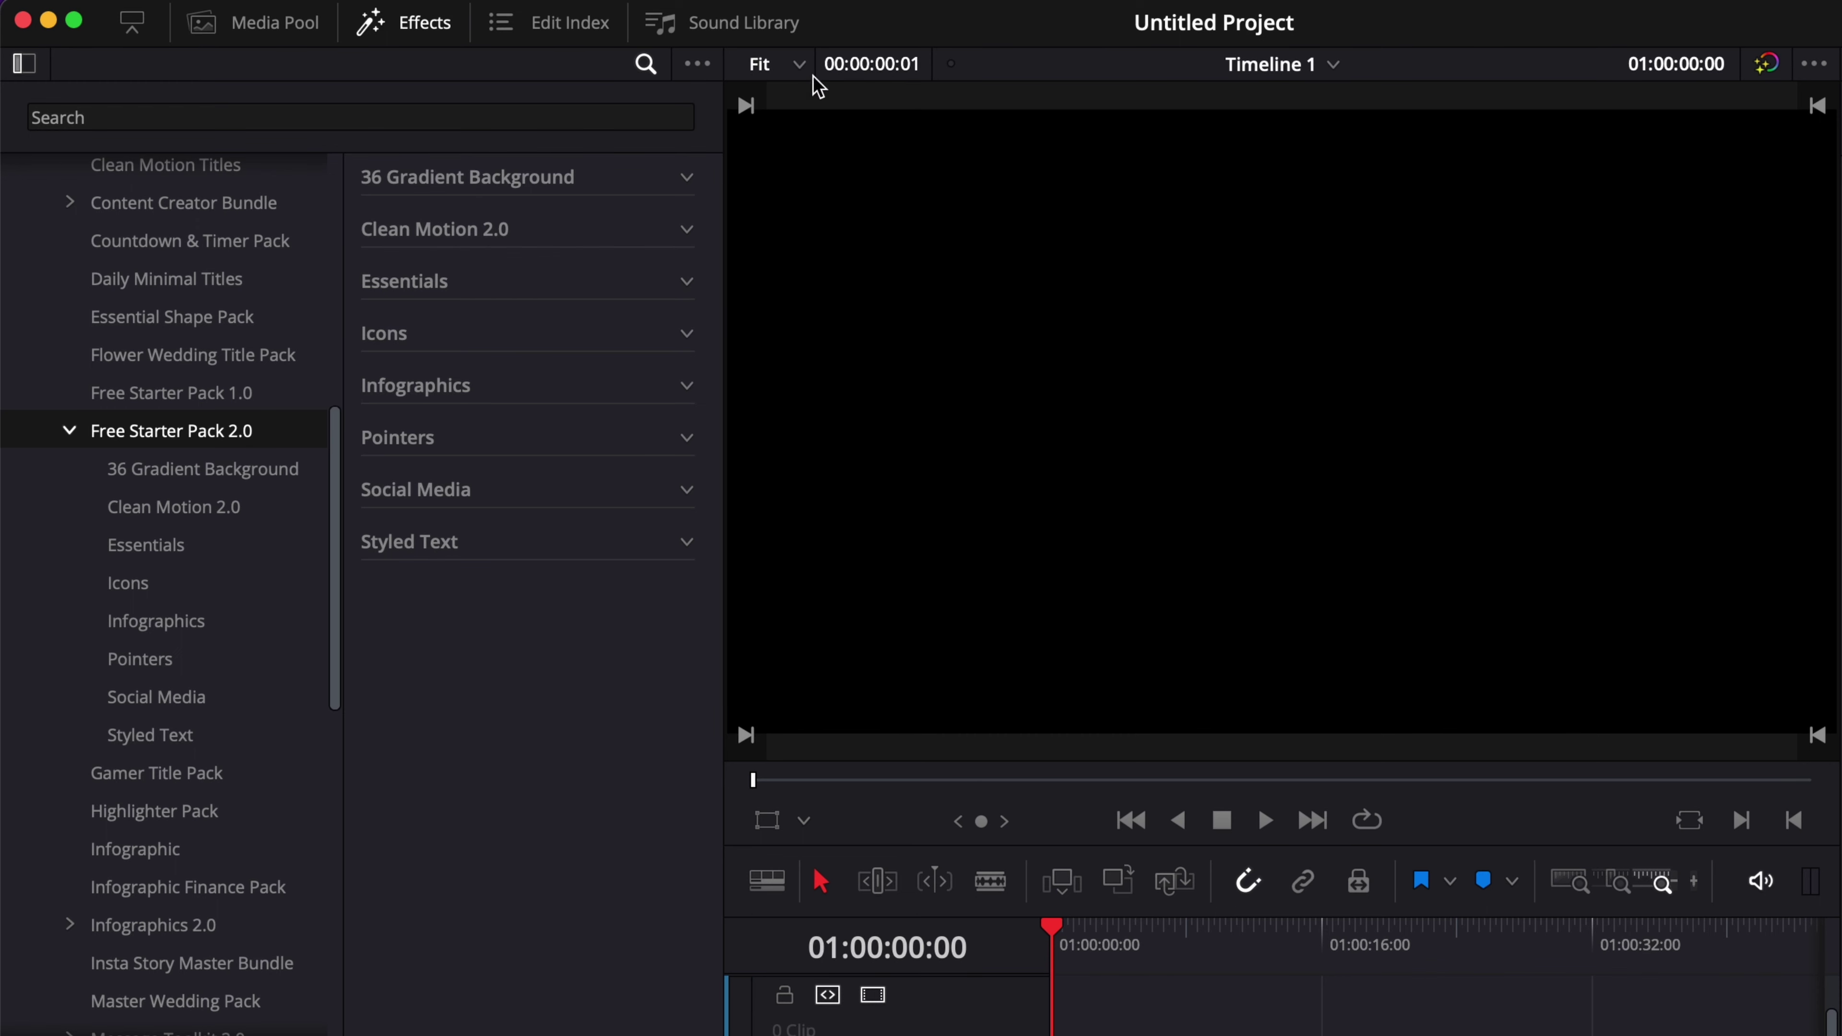
Step: Choose a new Render Cache mode from the Playback menu
click(770, 24)
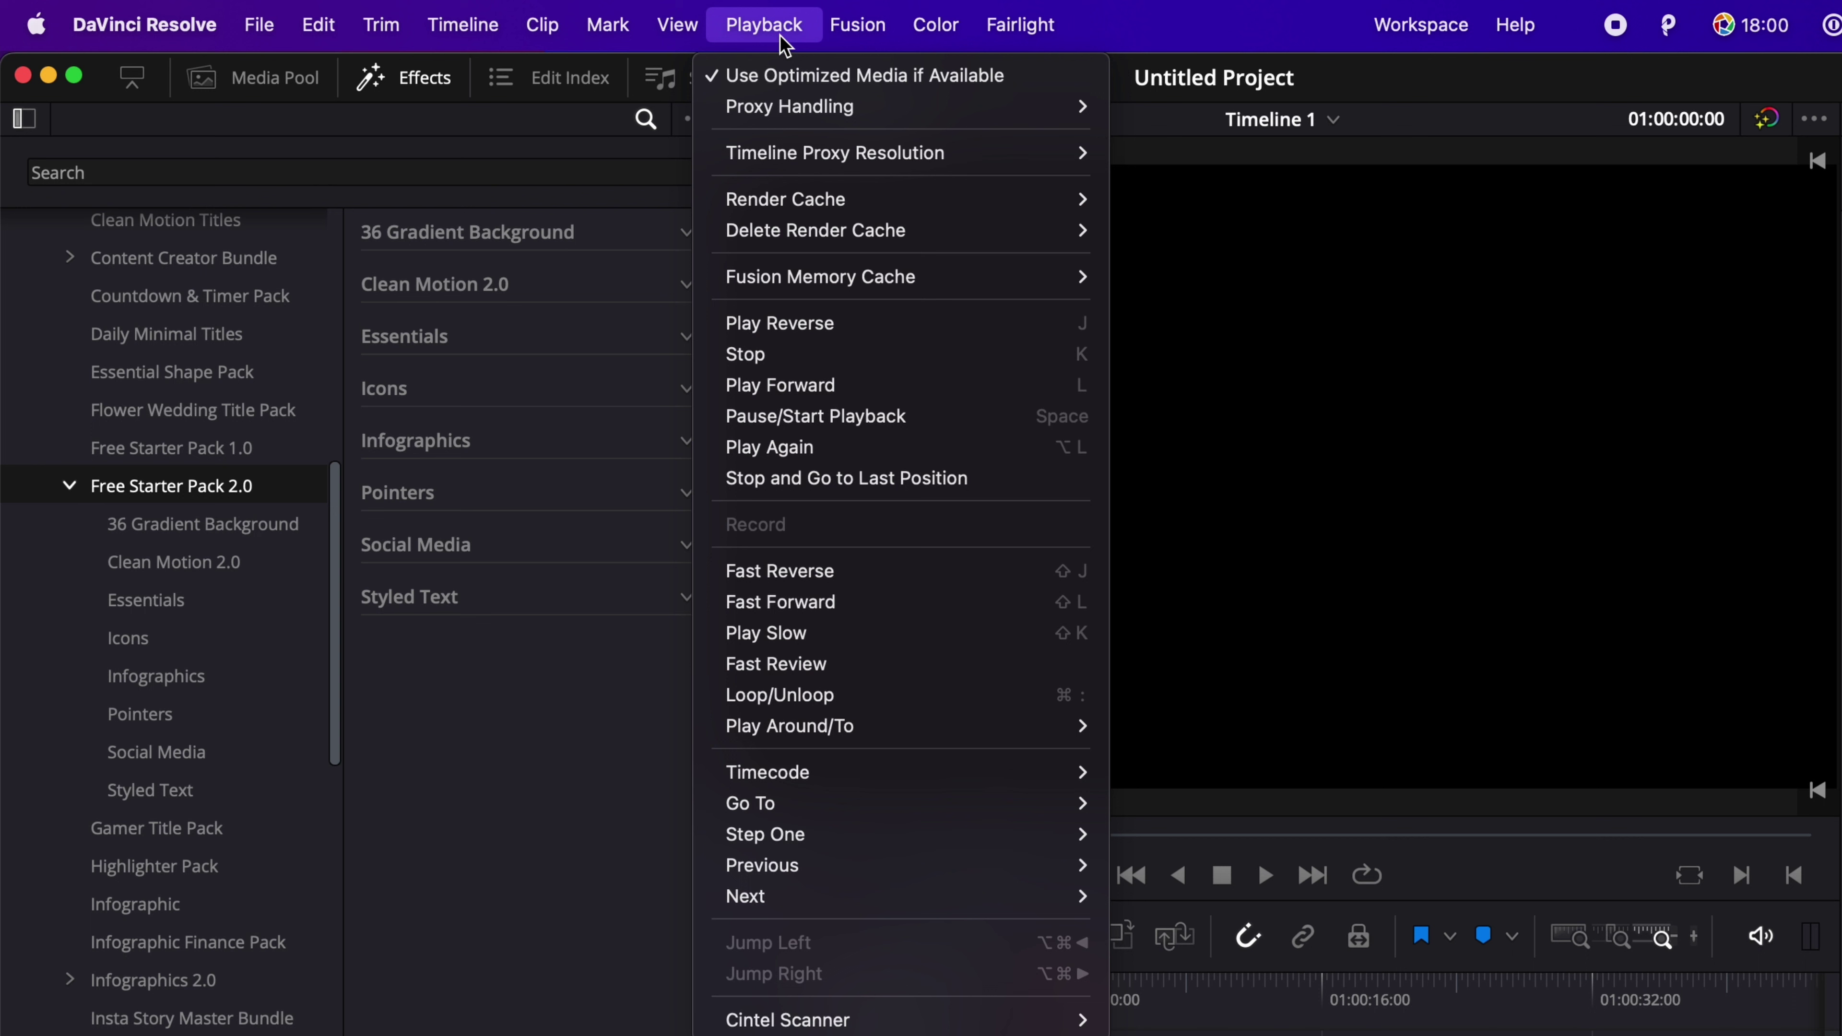
mouse_move(781, 208)
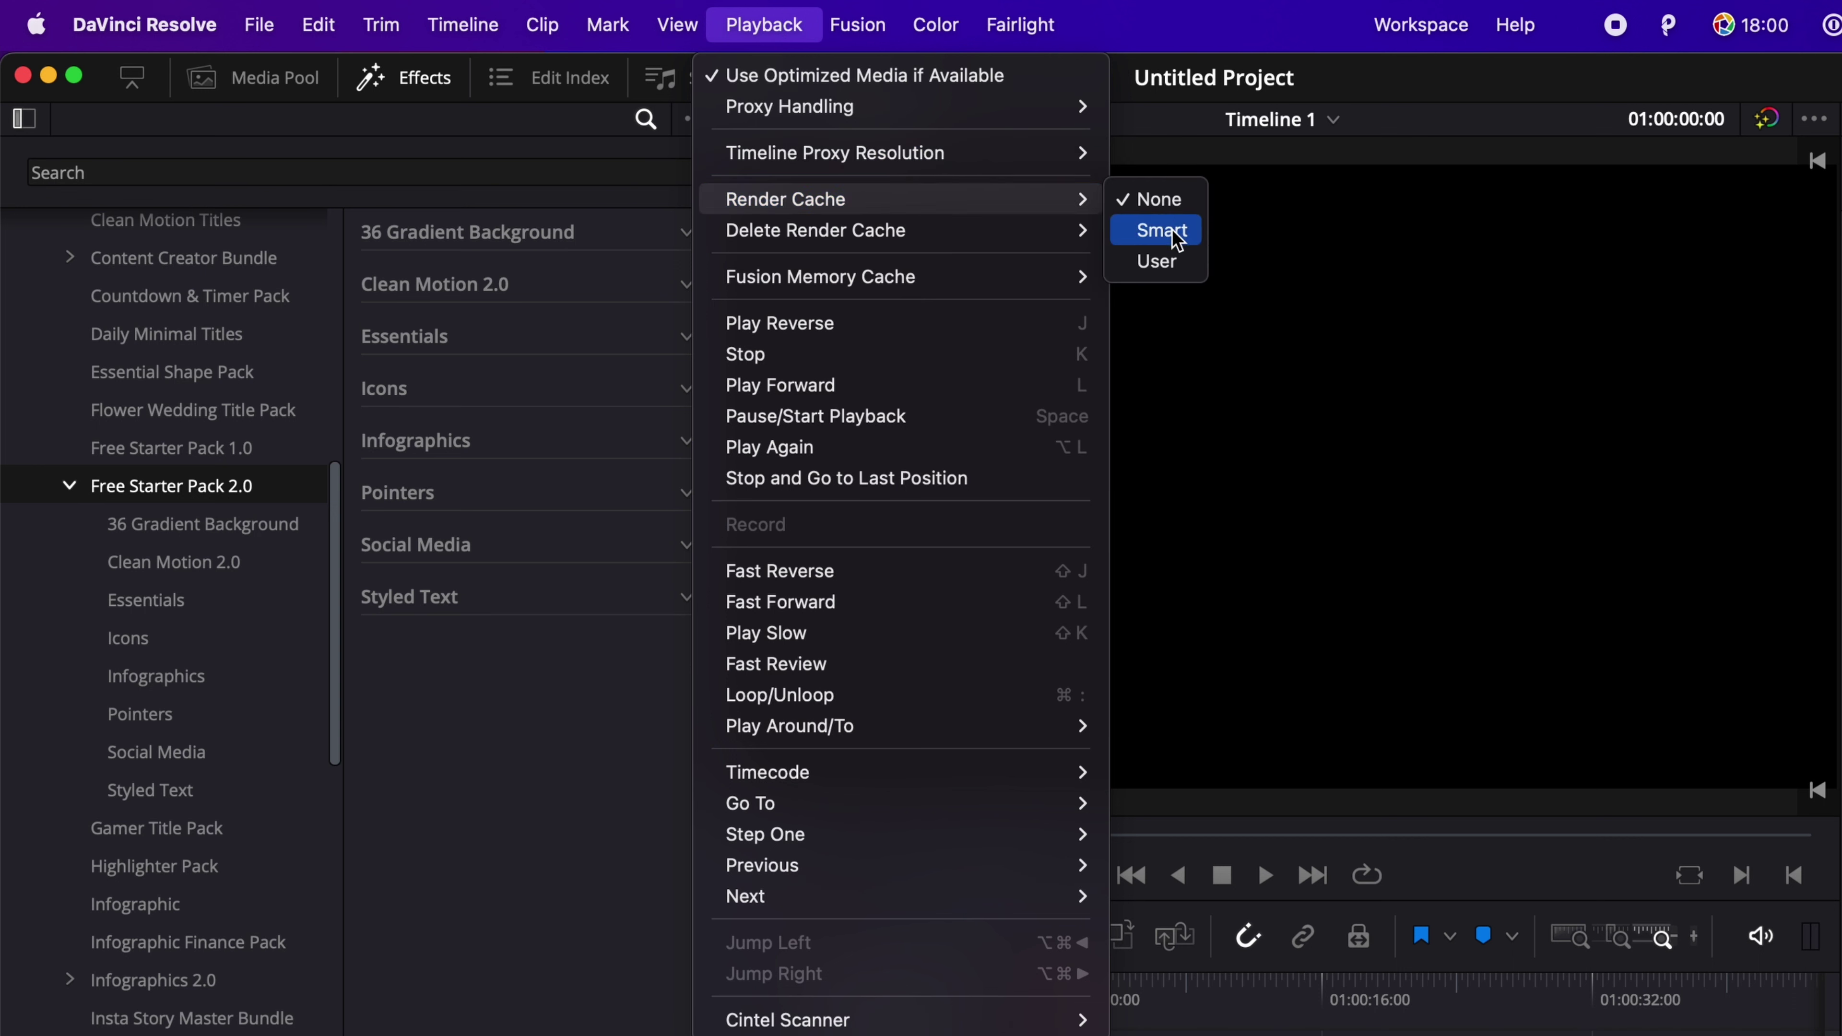
click(1173, 262)
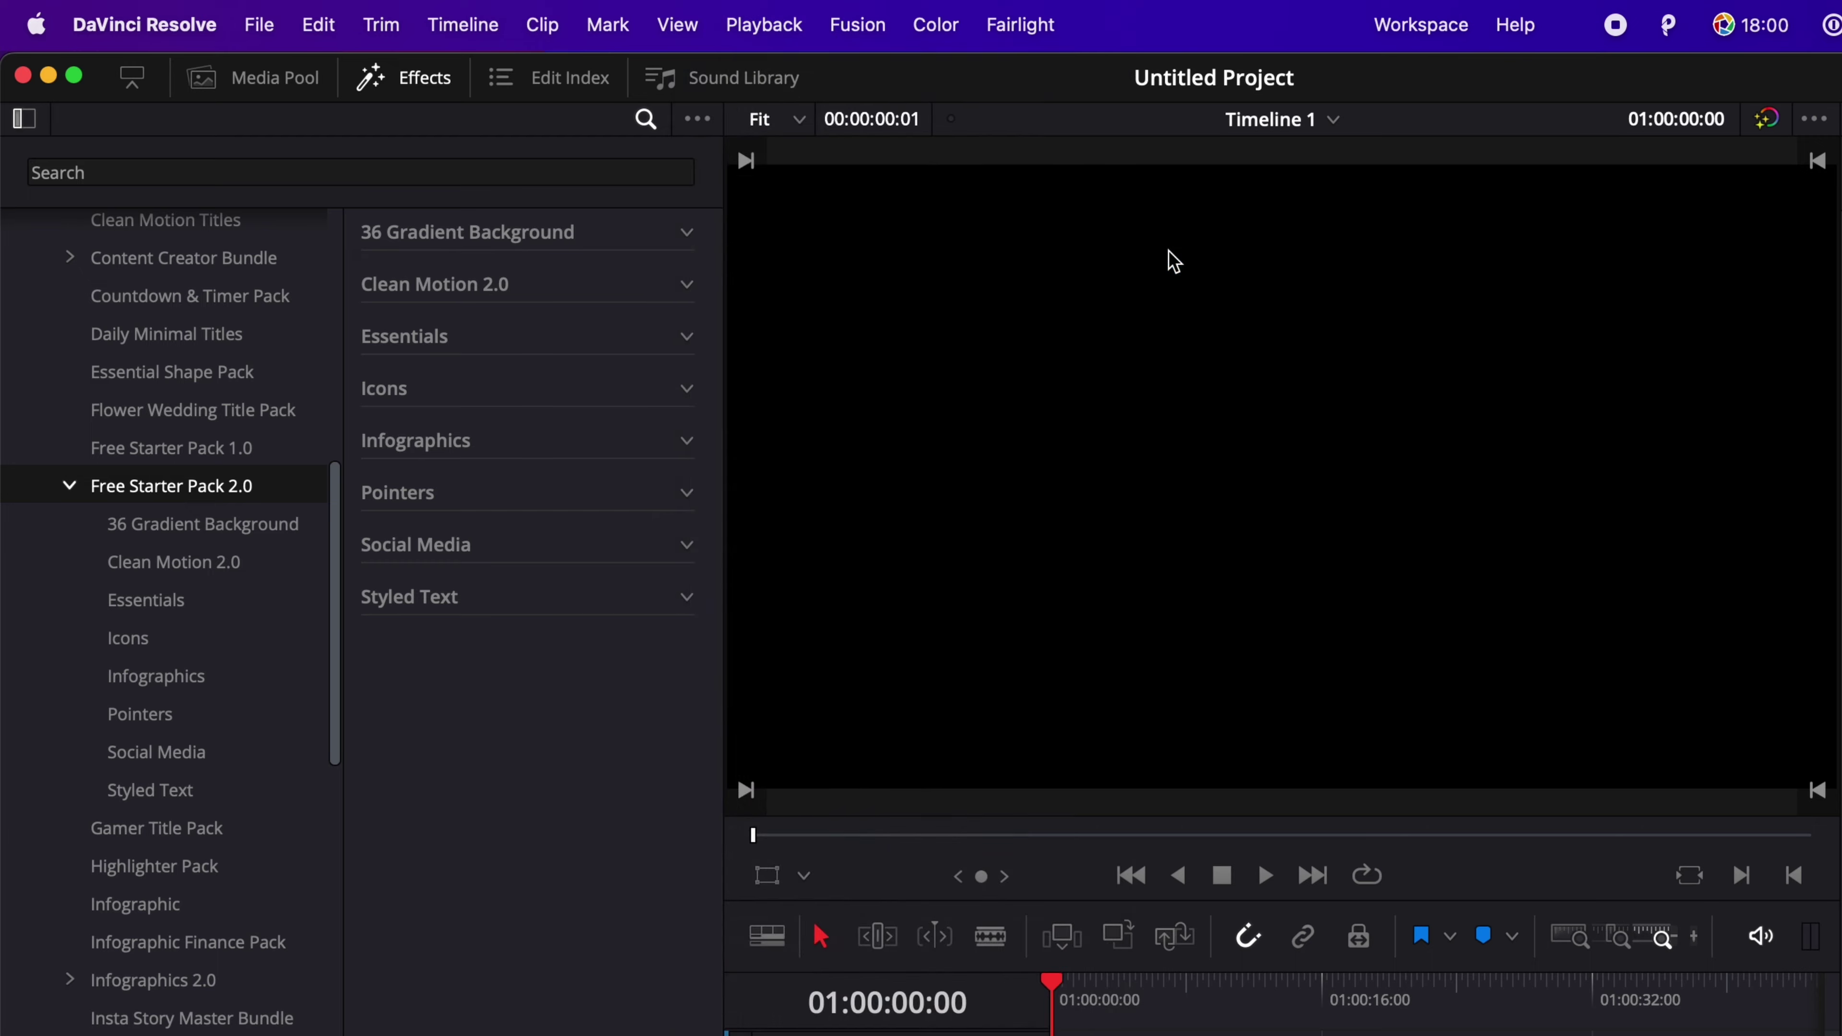
click(1810, 125)
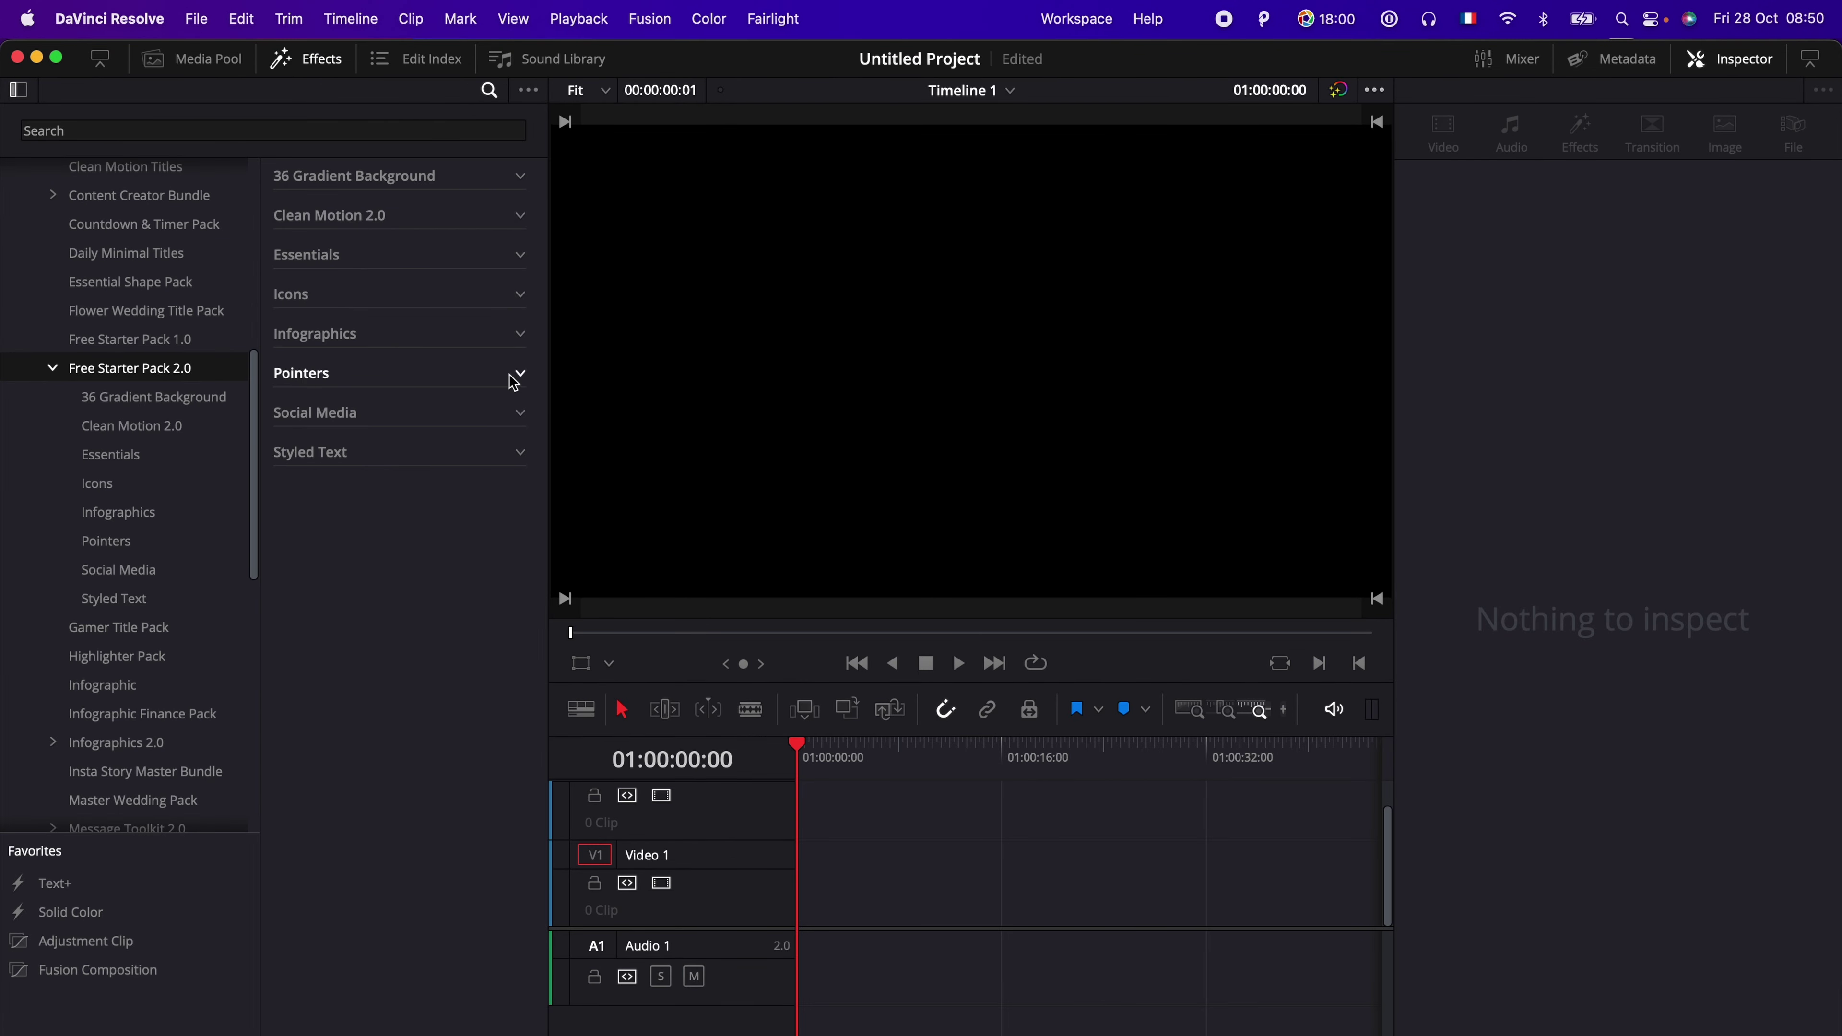
Step: Place the Echo title from Styled Text at the start of Video 1
click(517, 452)
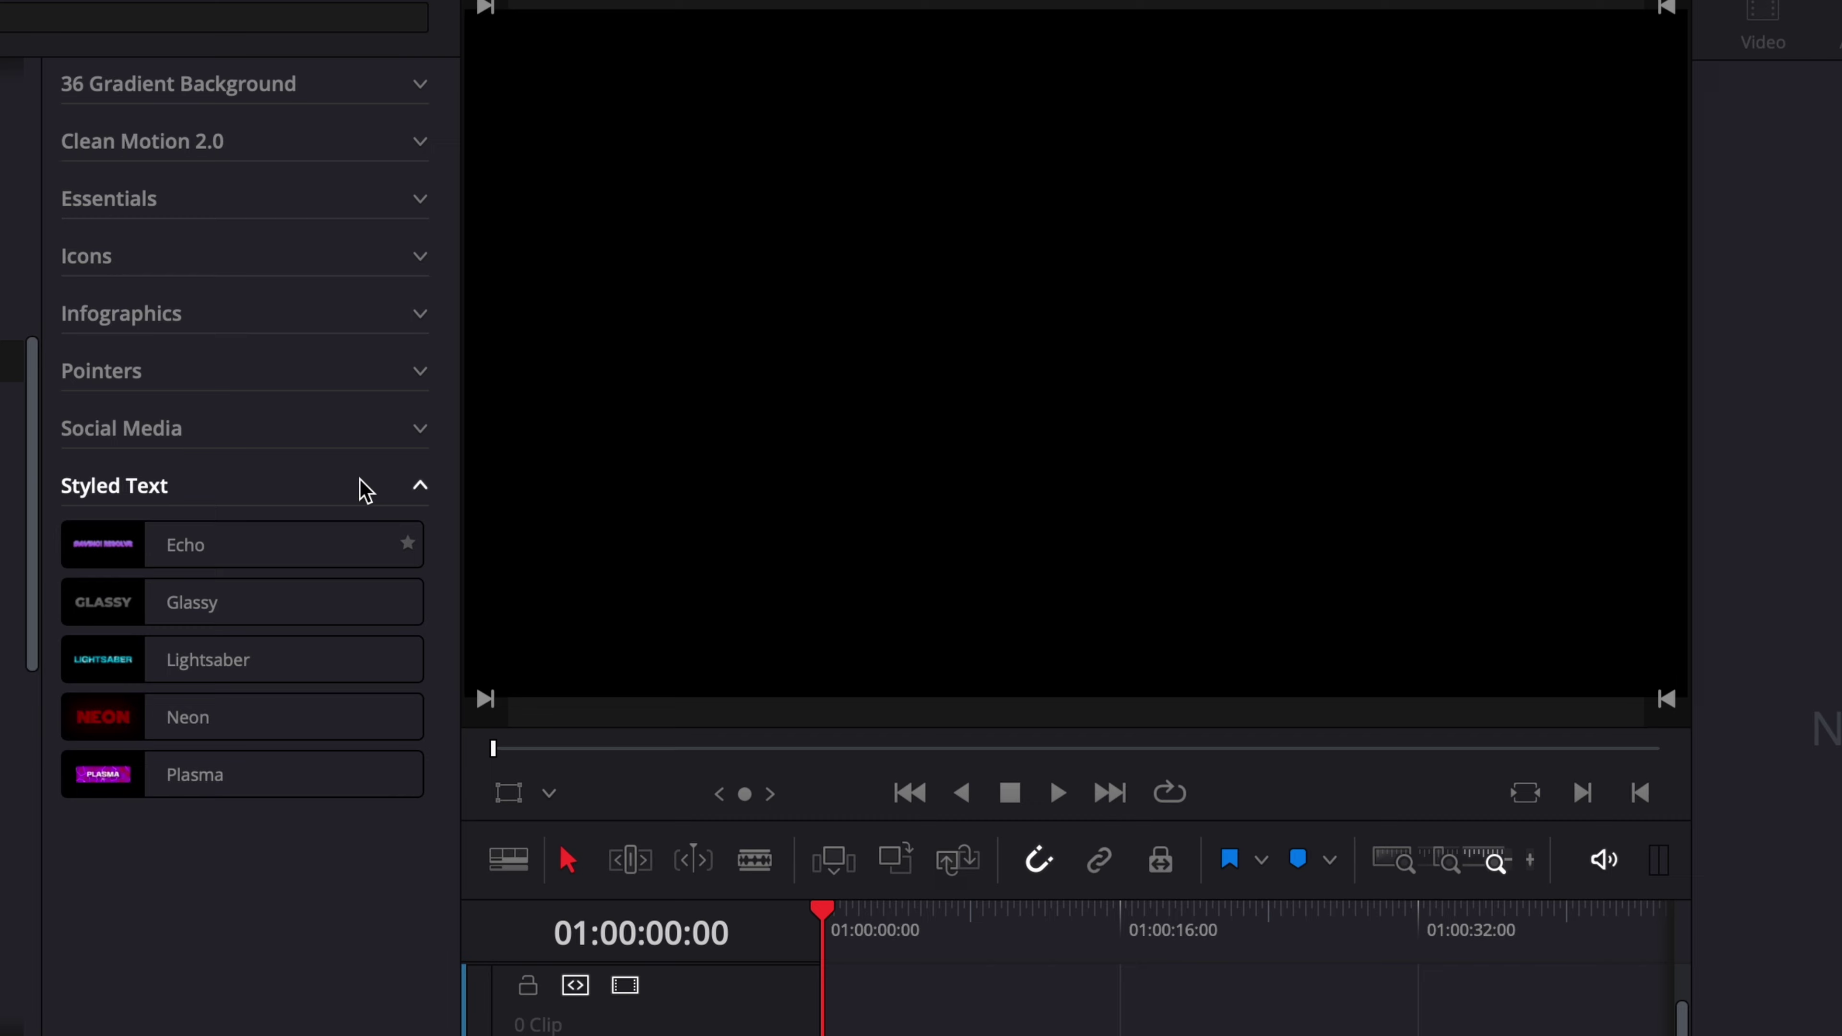
drag(124, 545, 868, 953)
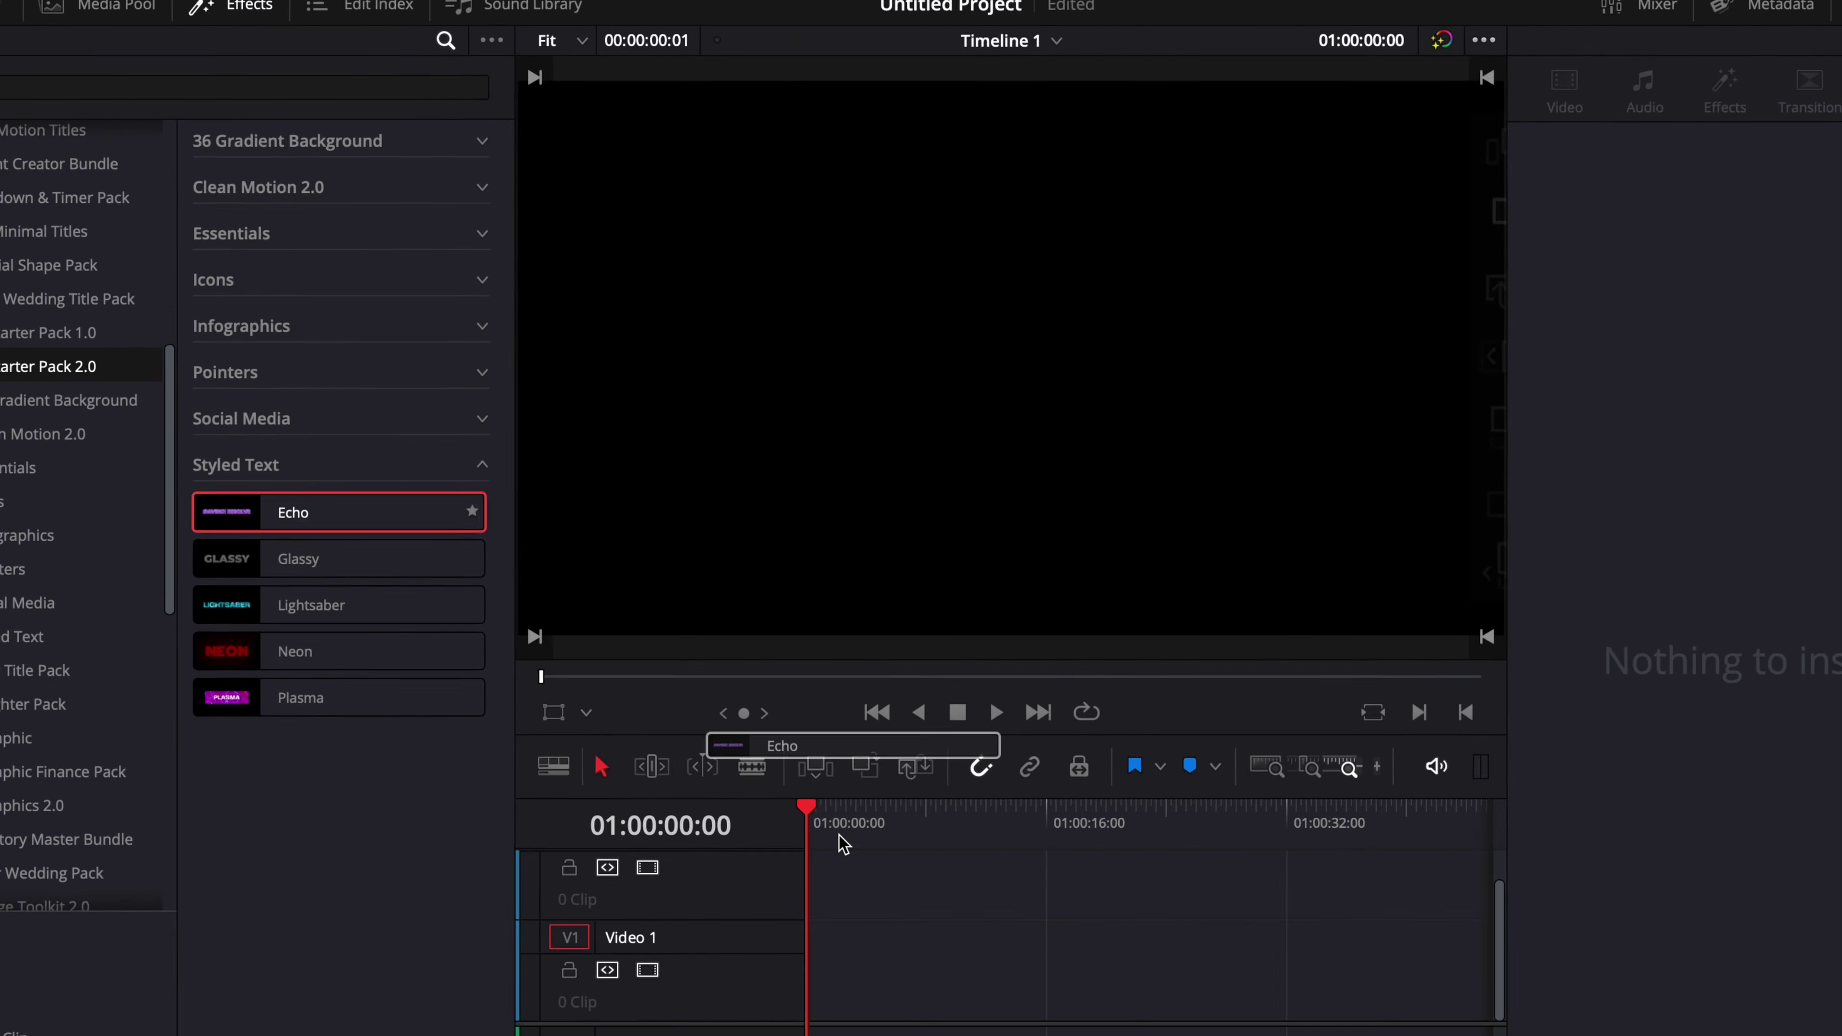
drag(841, 841, 815, 989)
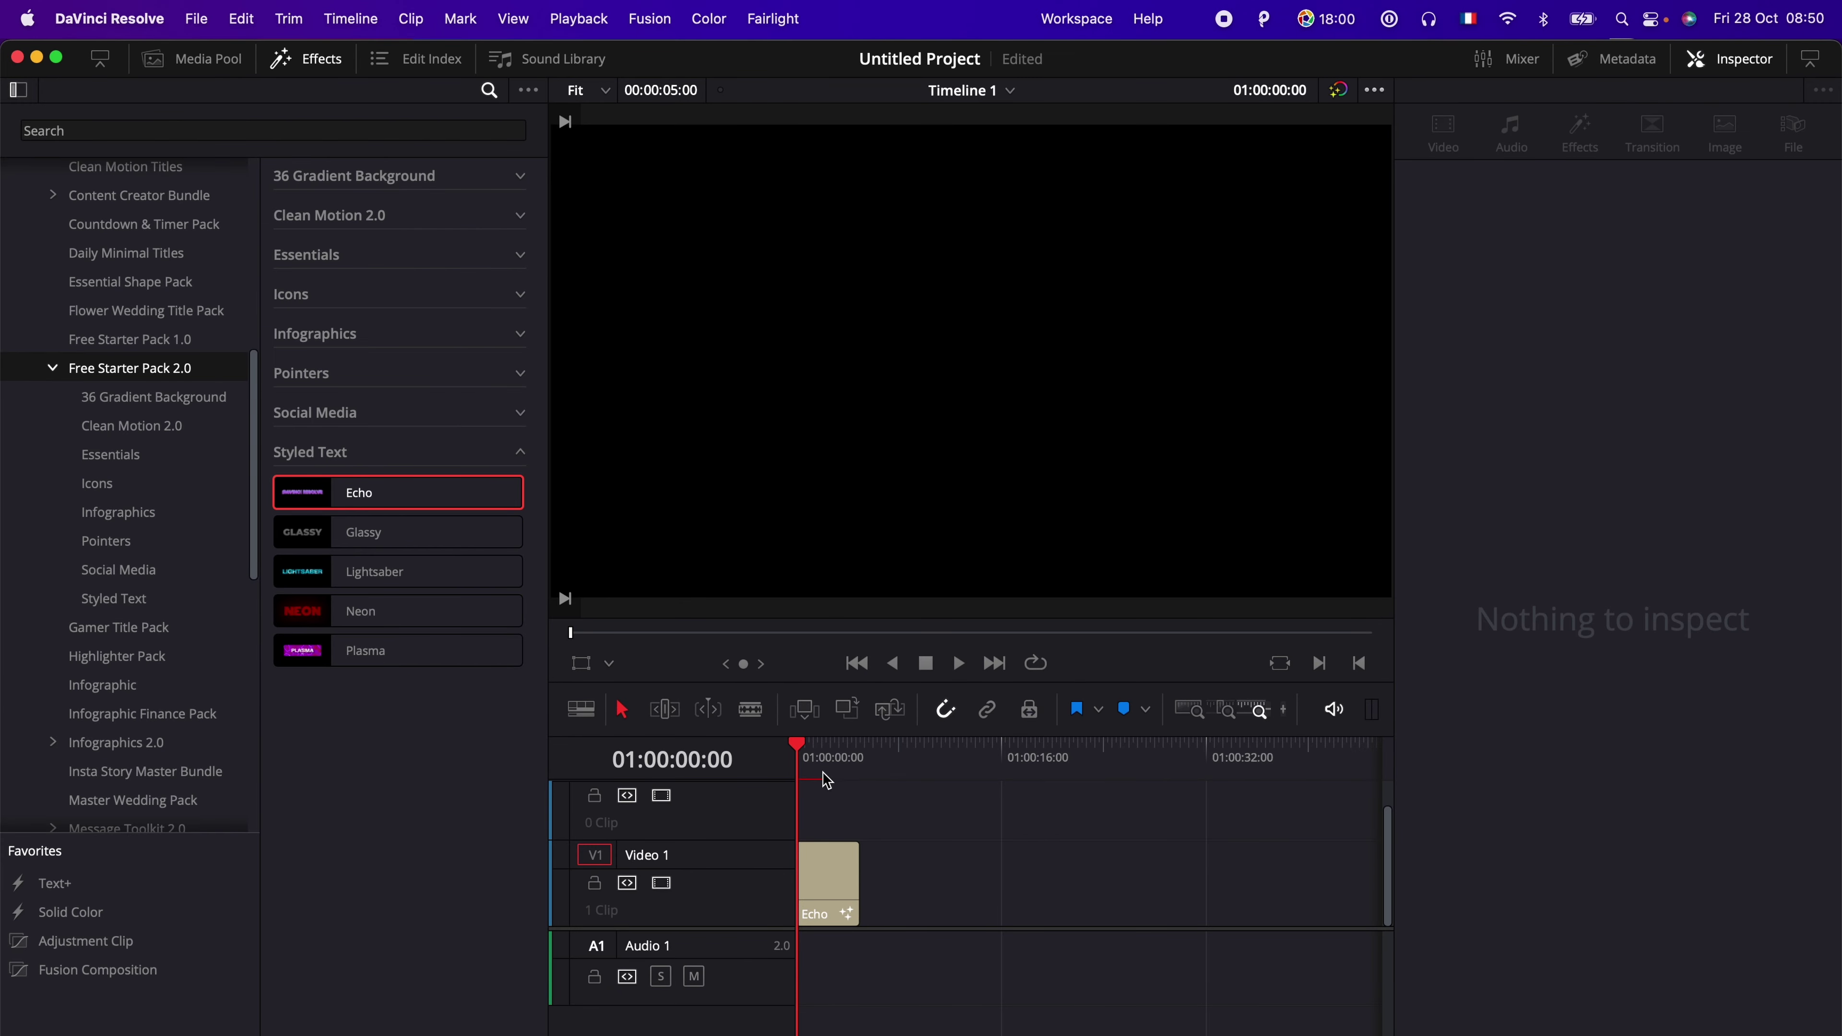
Step: Play the Echo title's purple 'DAVINCI RESOLVE' animation from the timeline start
key(space)
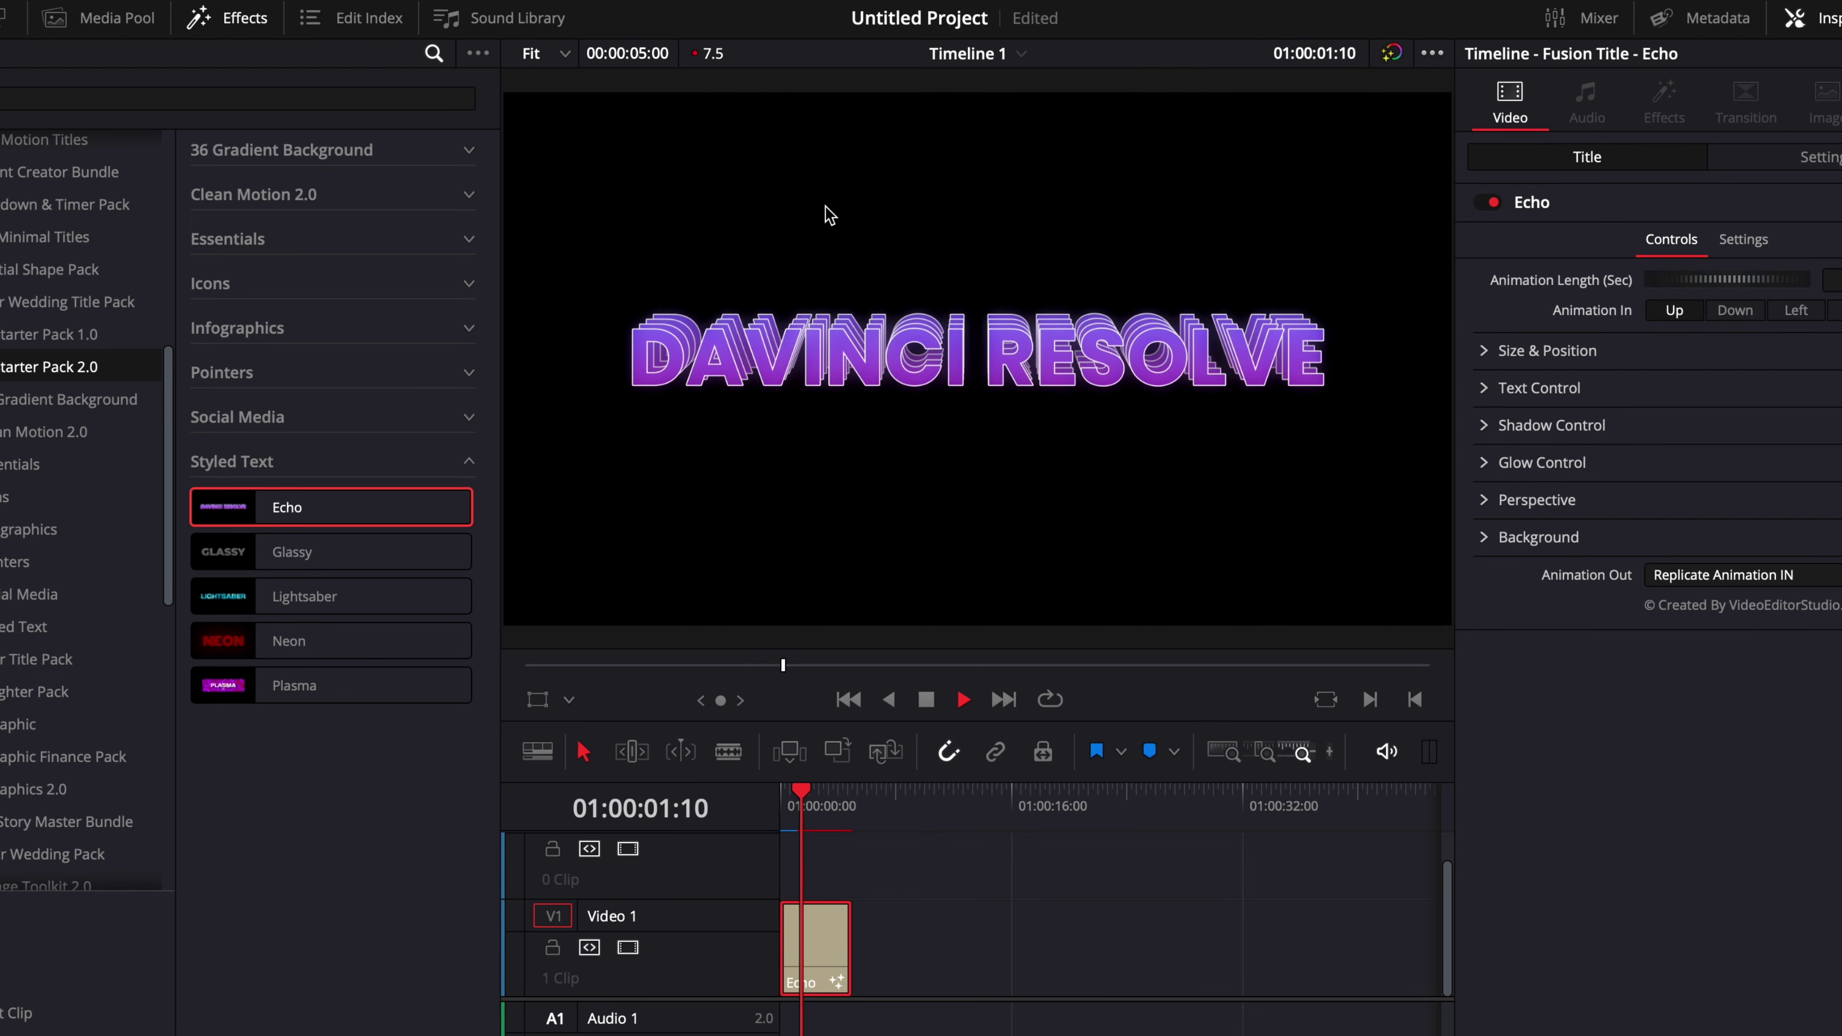
click(1432, 53)
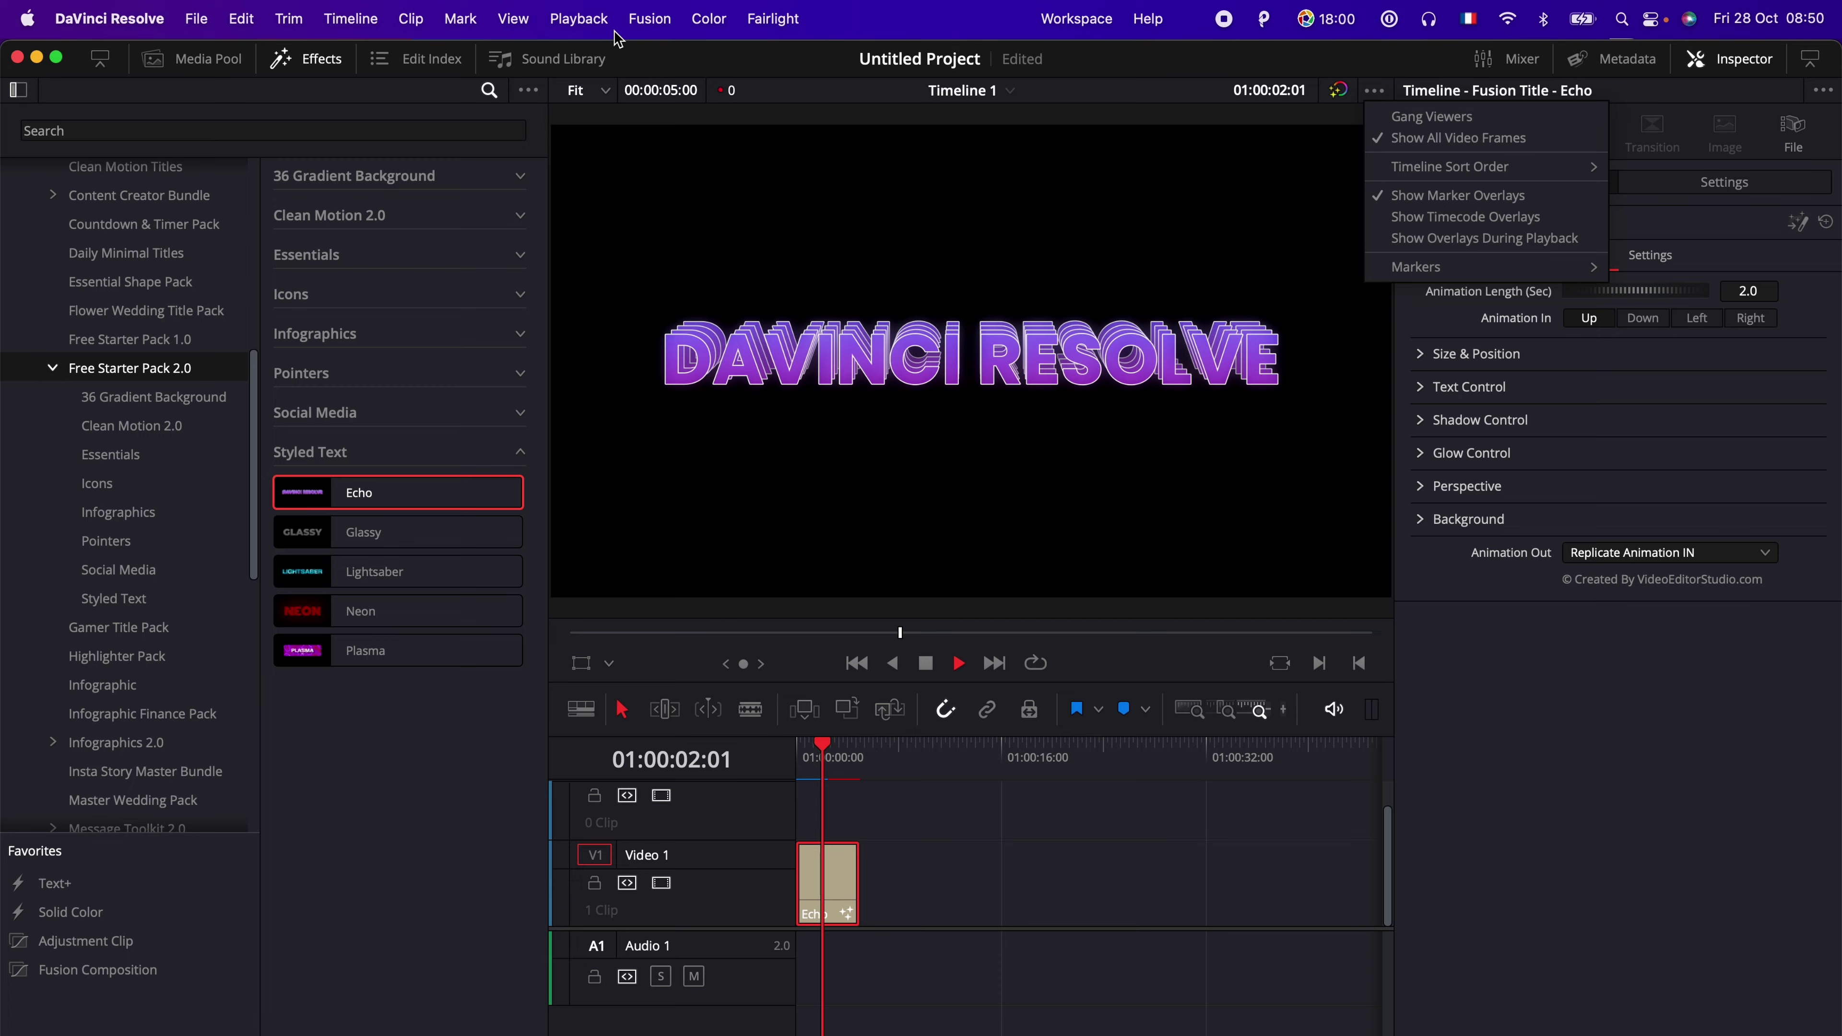
click(914, 793)
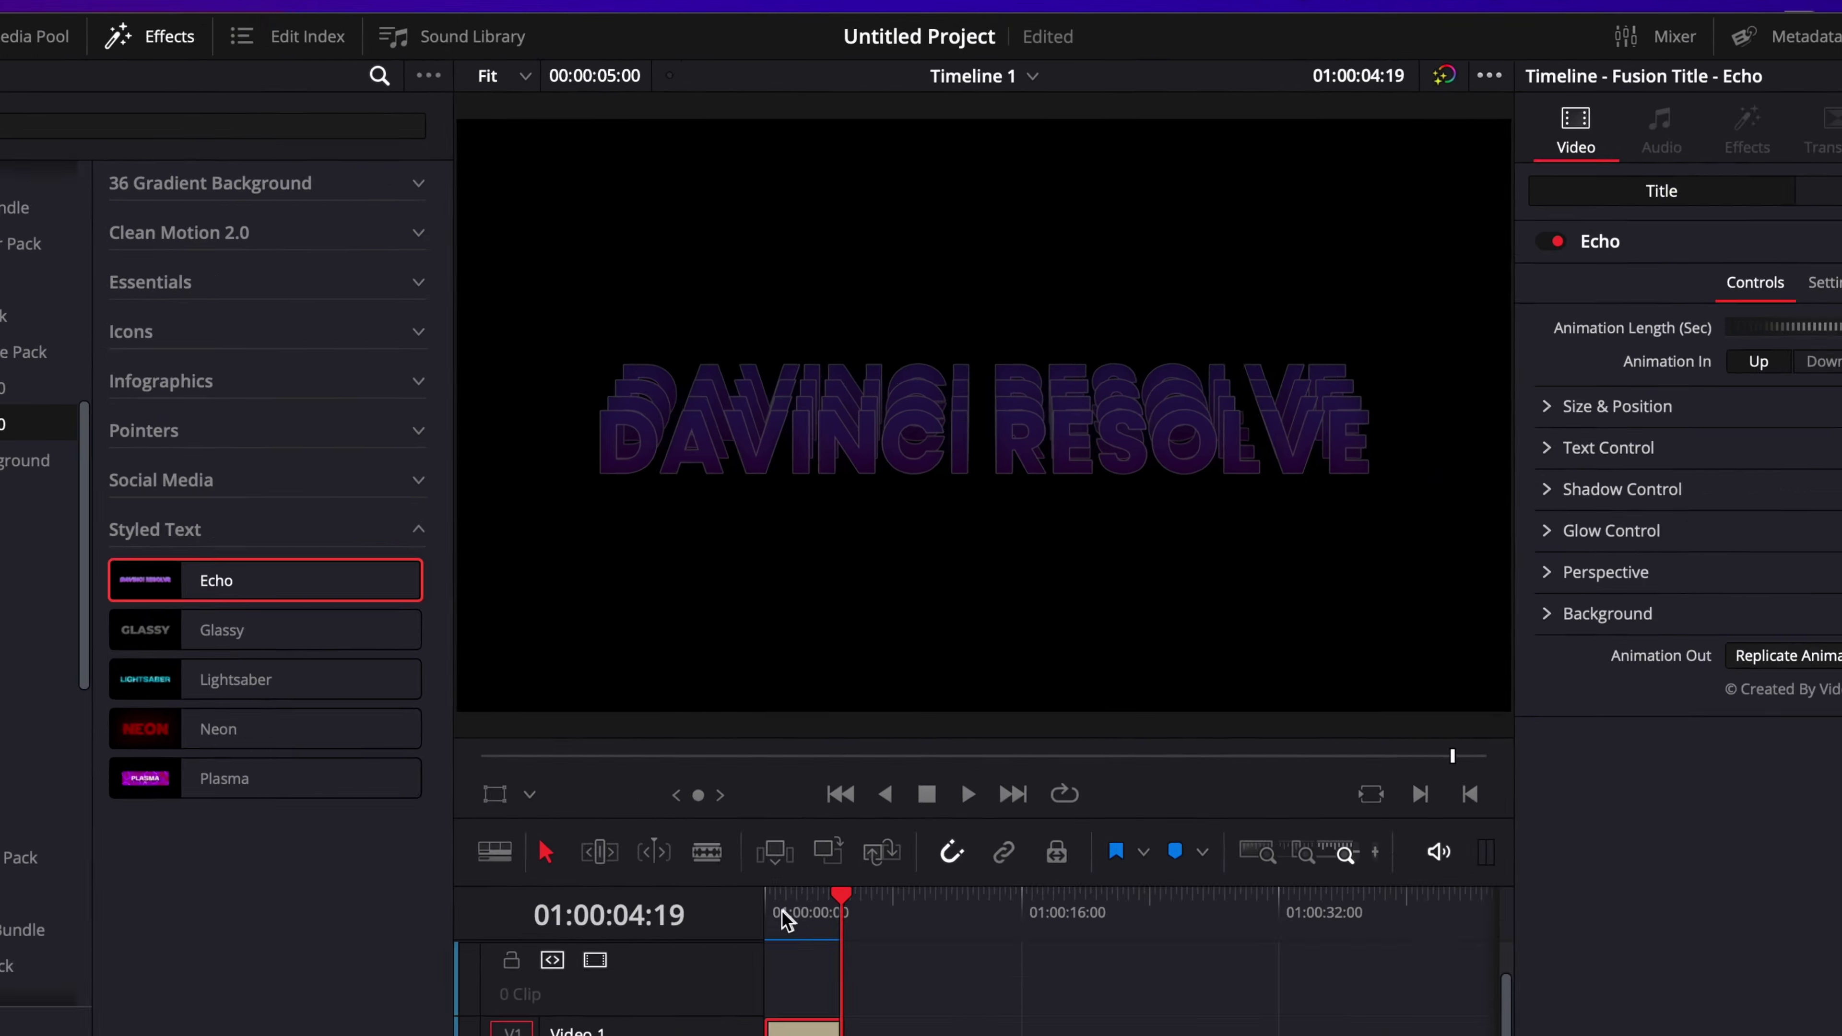
key(Home)
key(space)
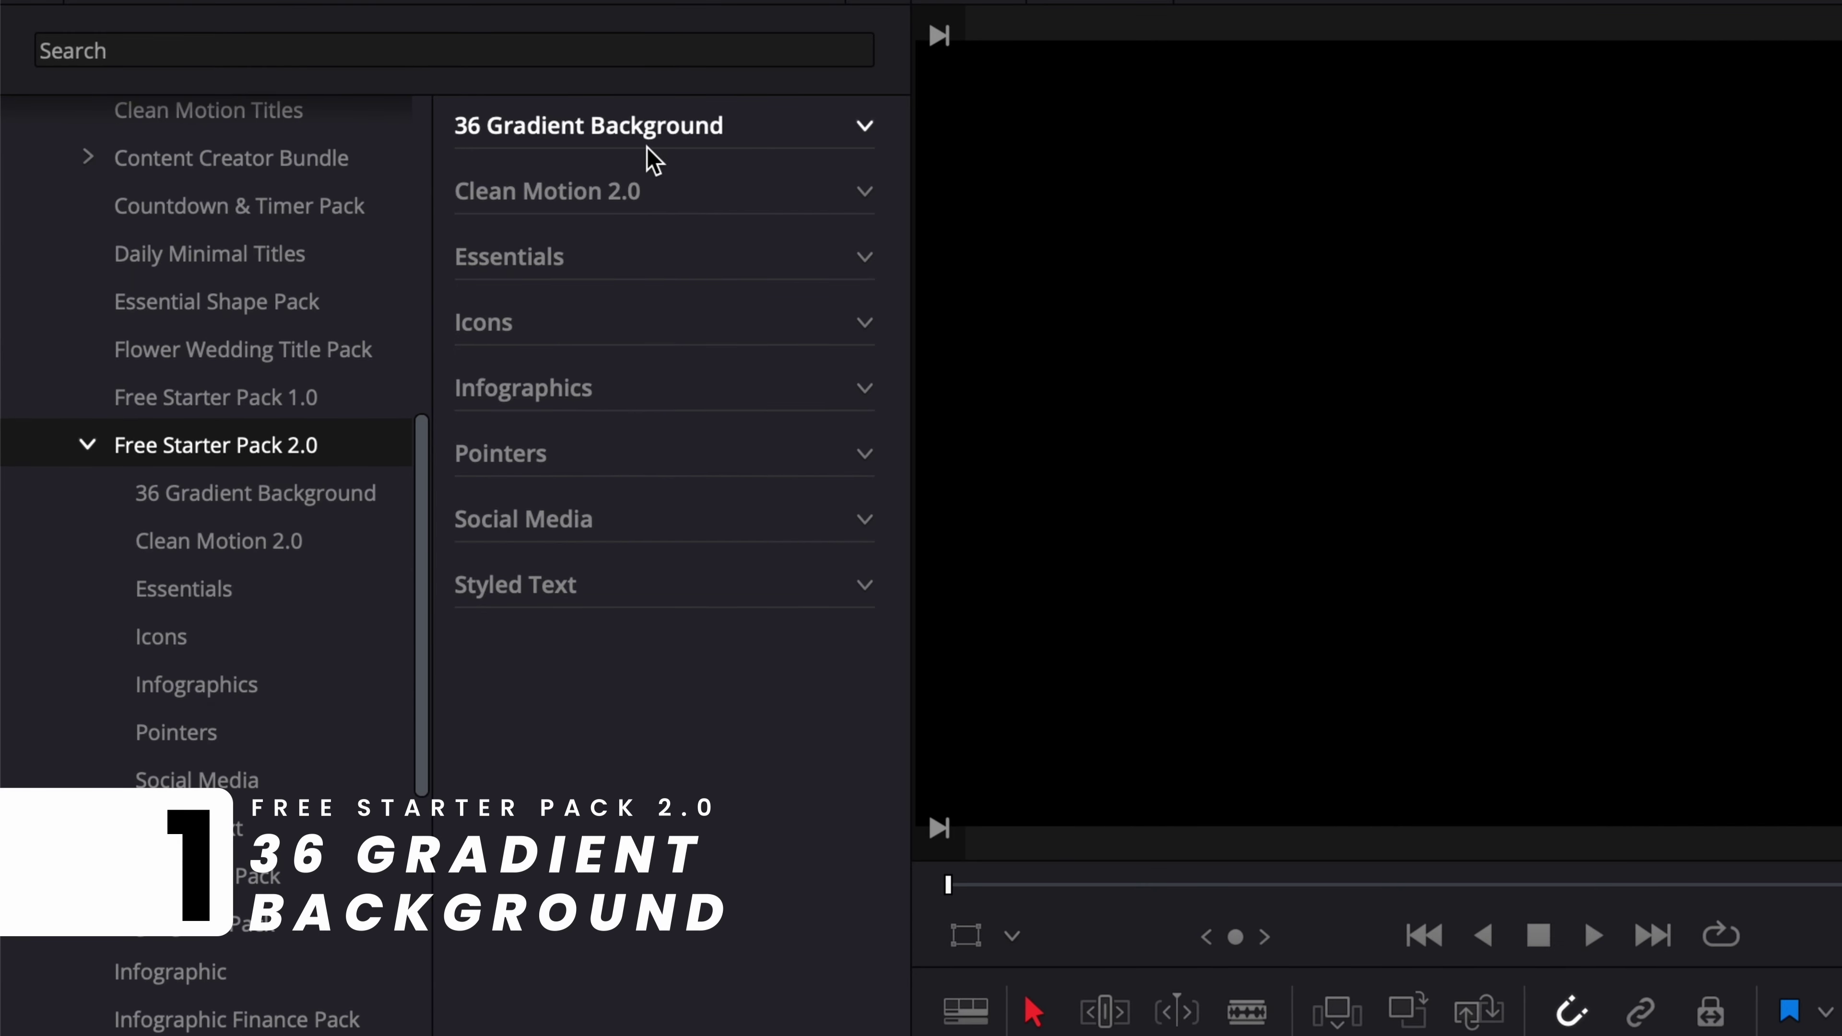
Step: Add the Purple Love gradient from 36 Gradient Background to the timeline and play it
click(861, 129)
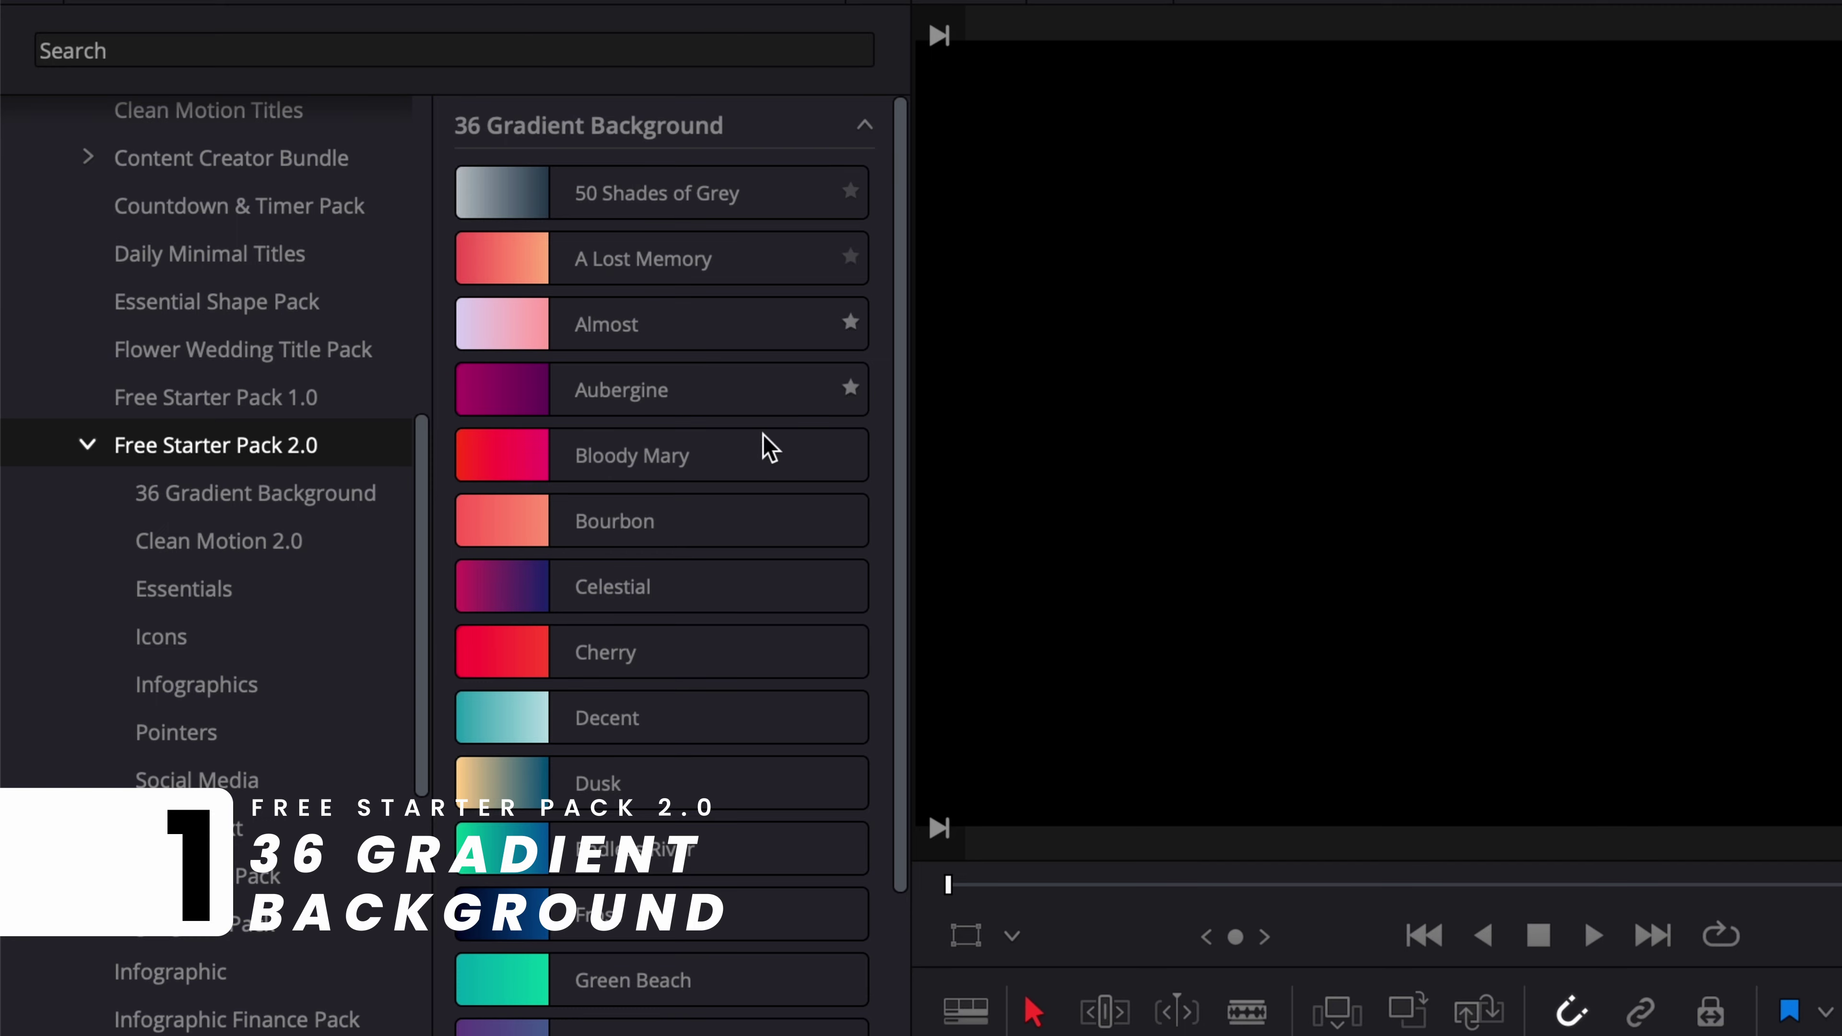
scroll(707, 576, down, 3)
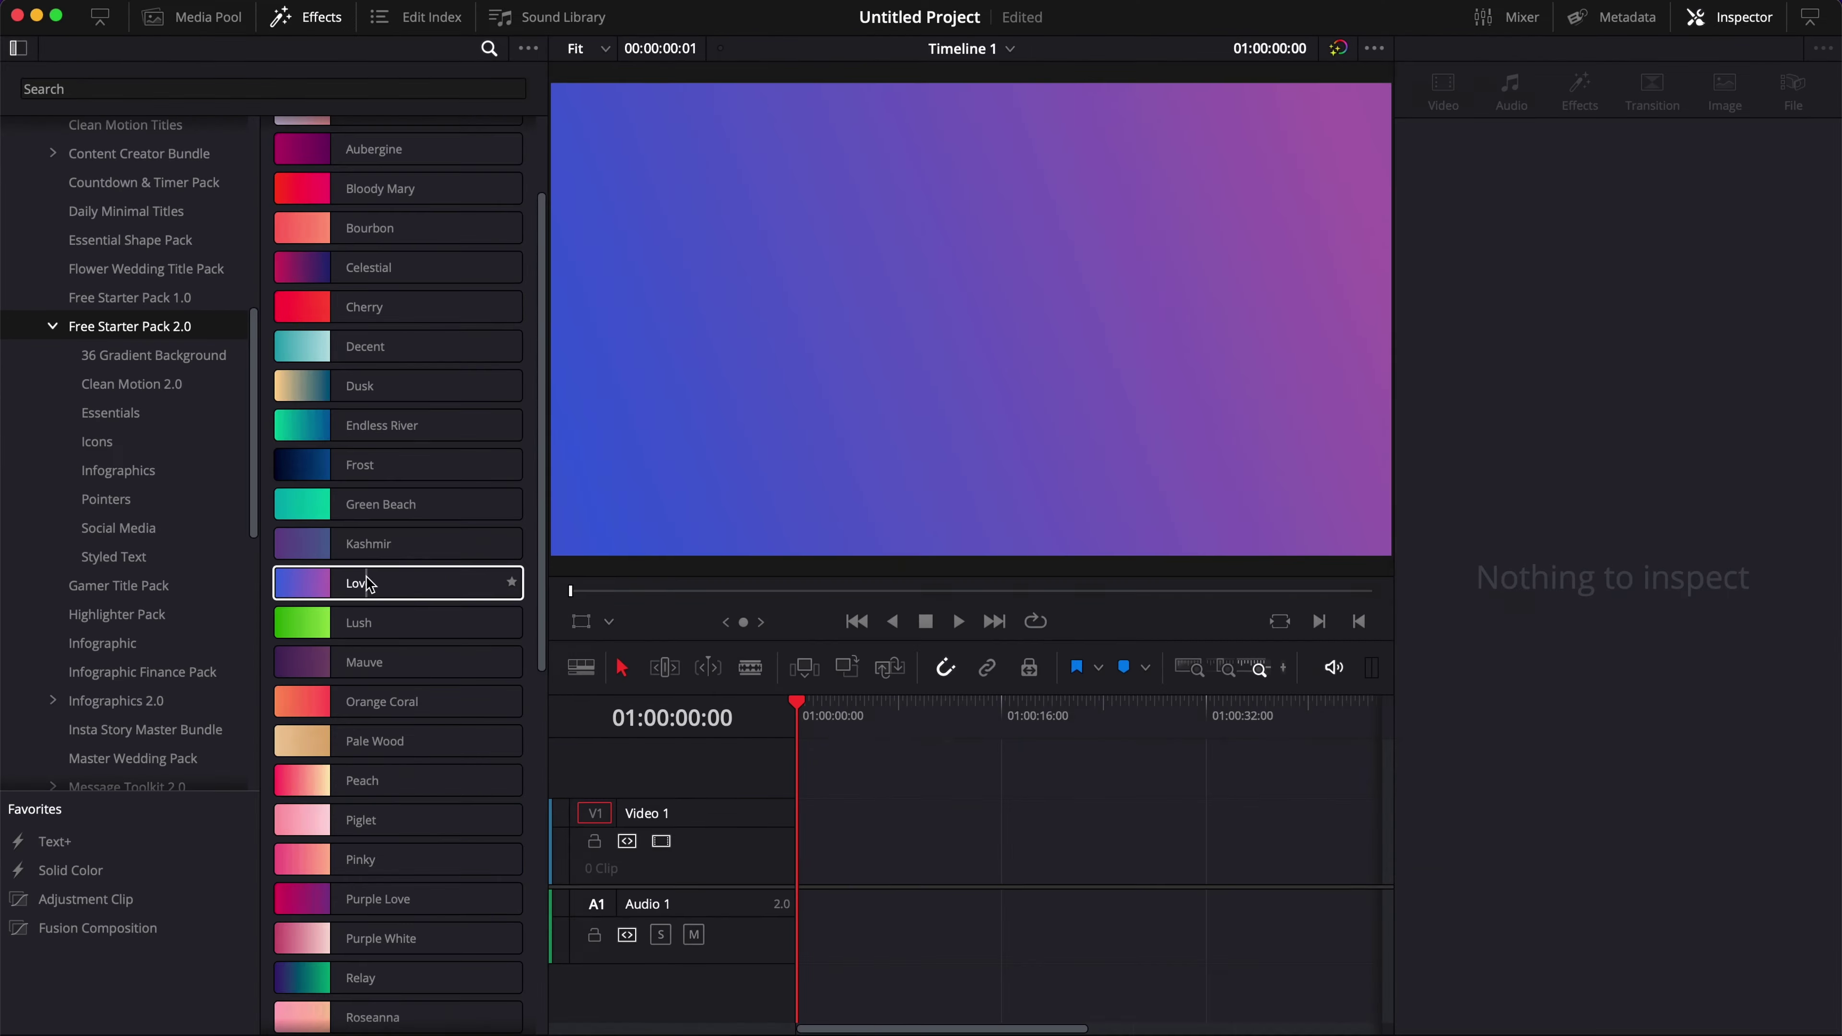
scroll(653, 798, down, 5)
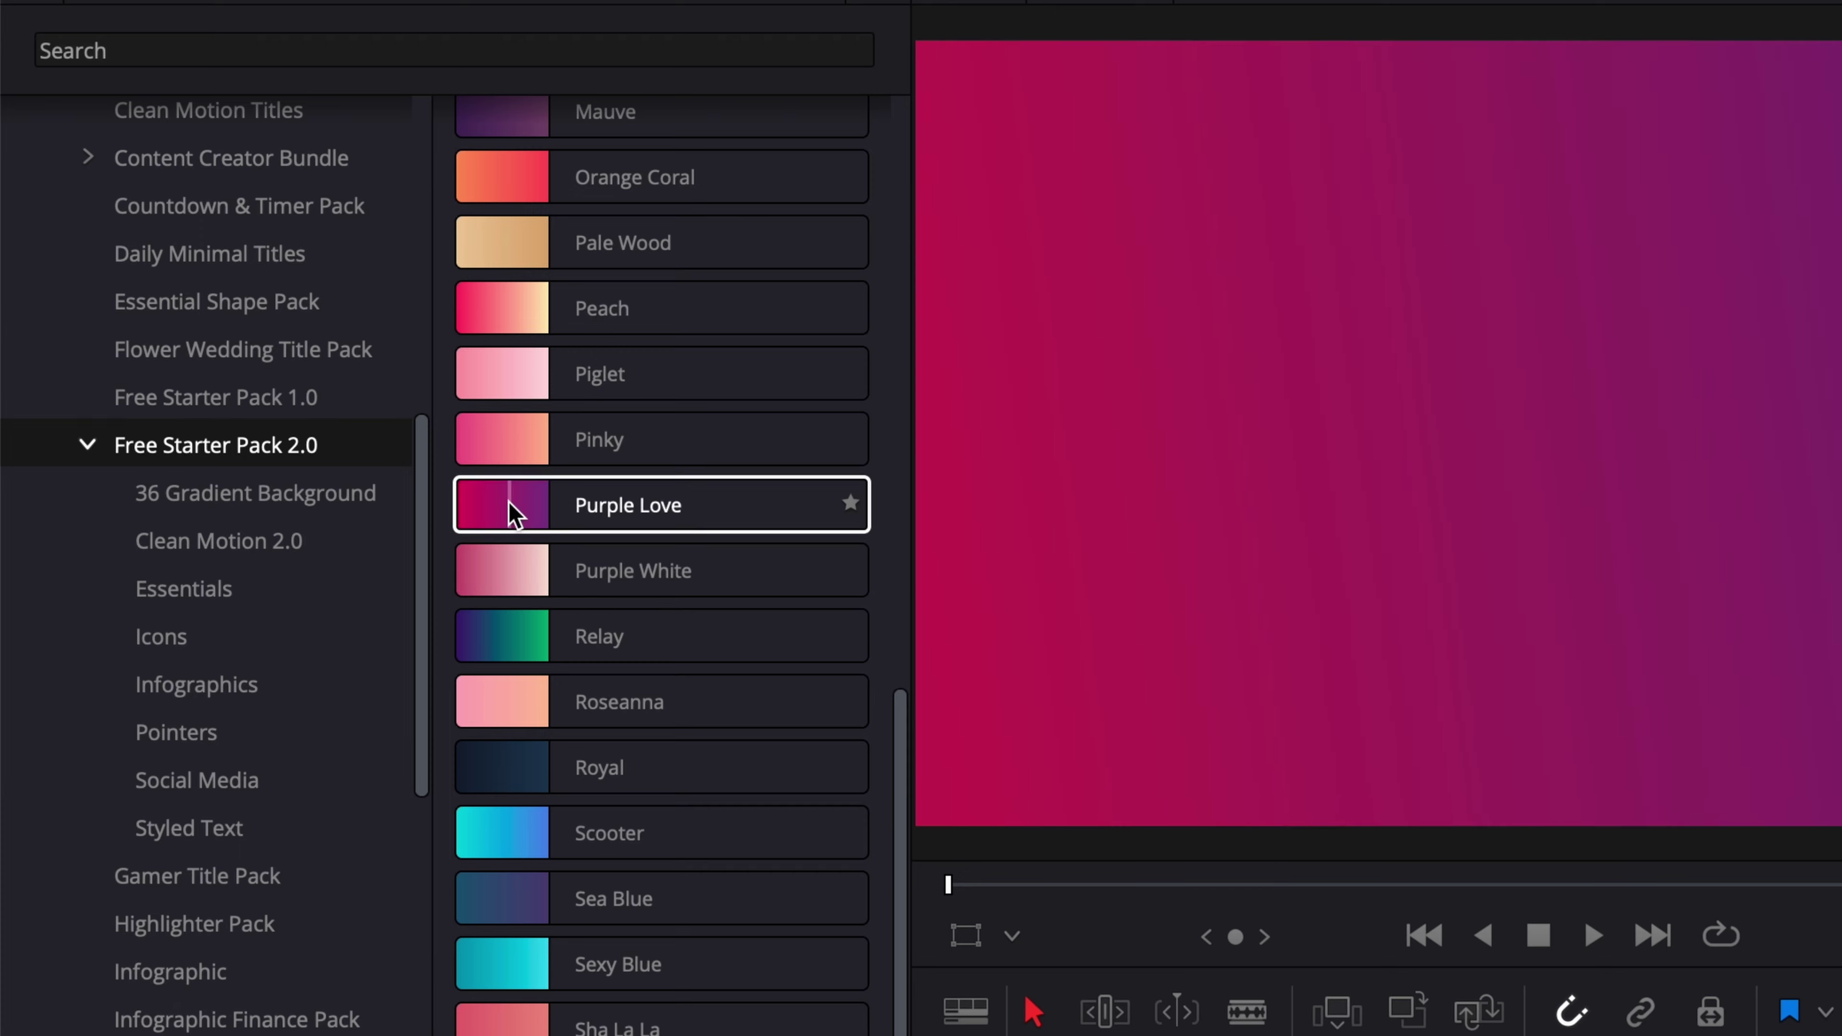
drag(319, 368, 795, 849)
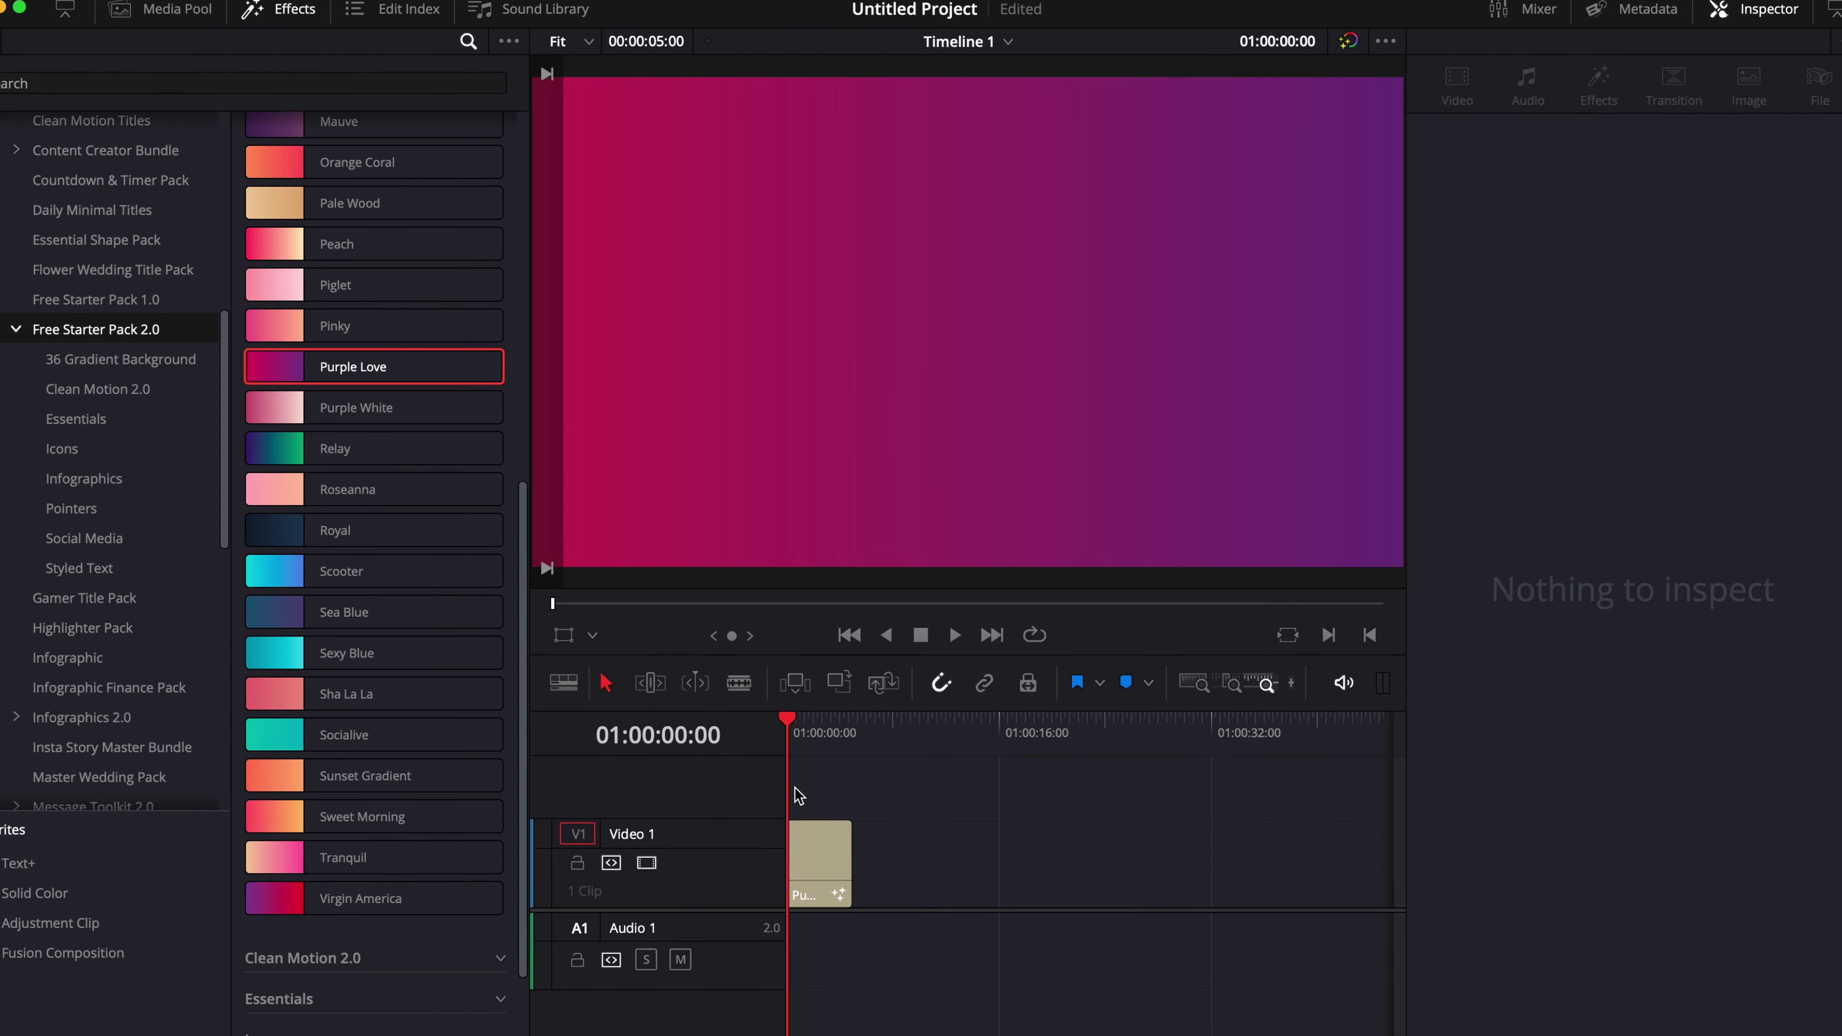
click(780, 939)
key(space)
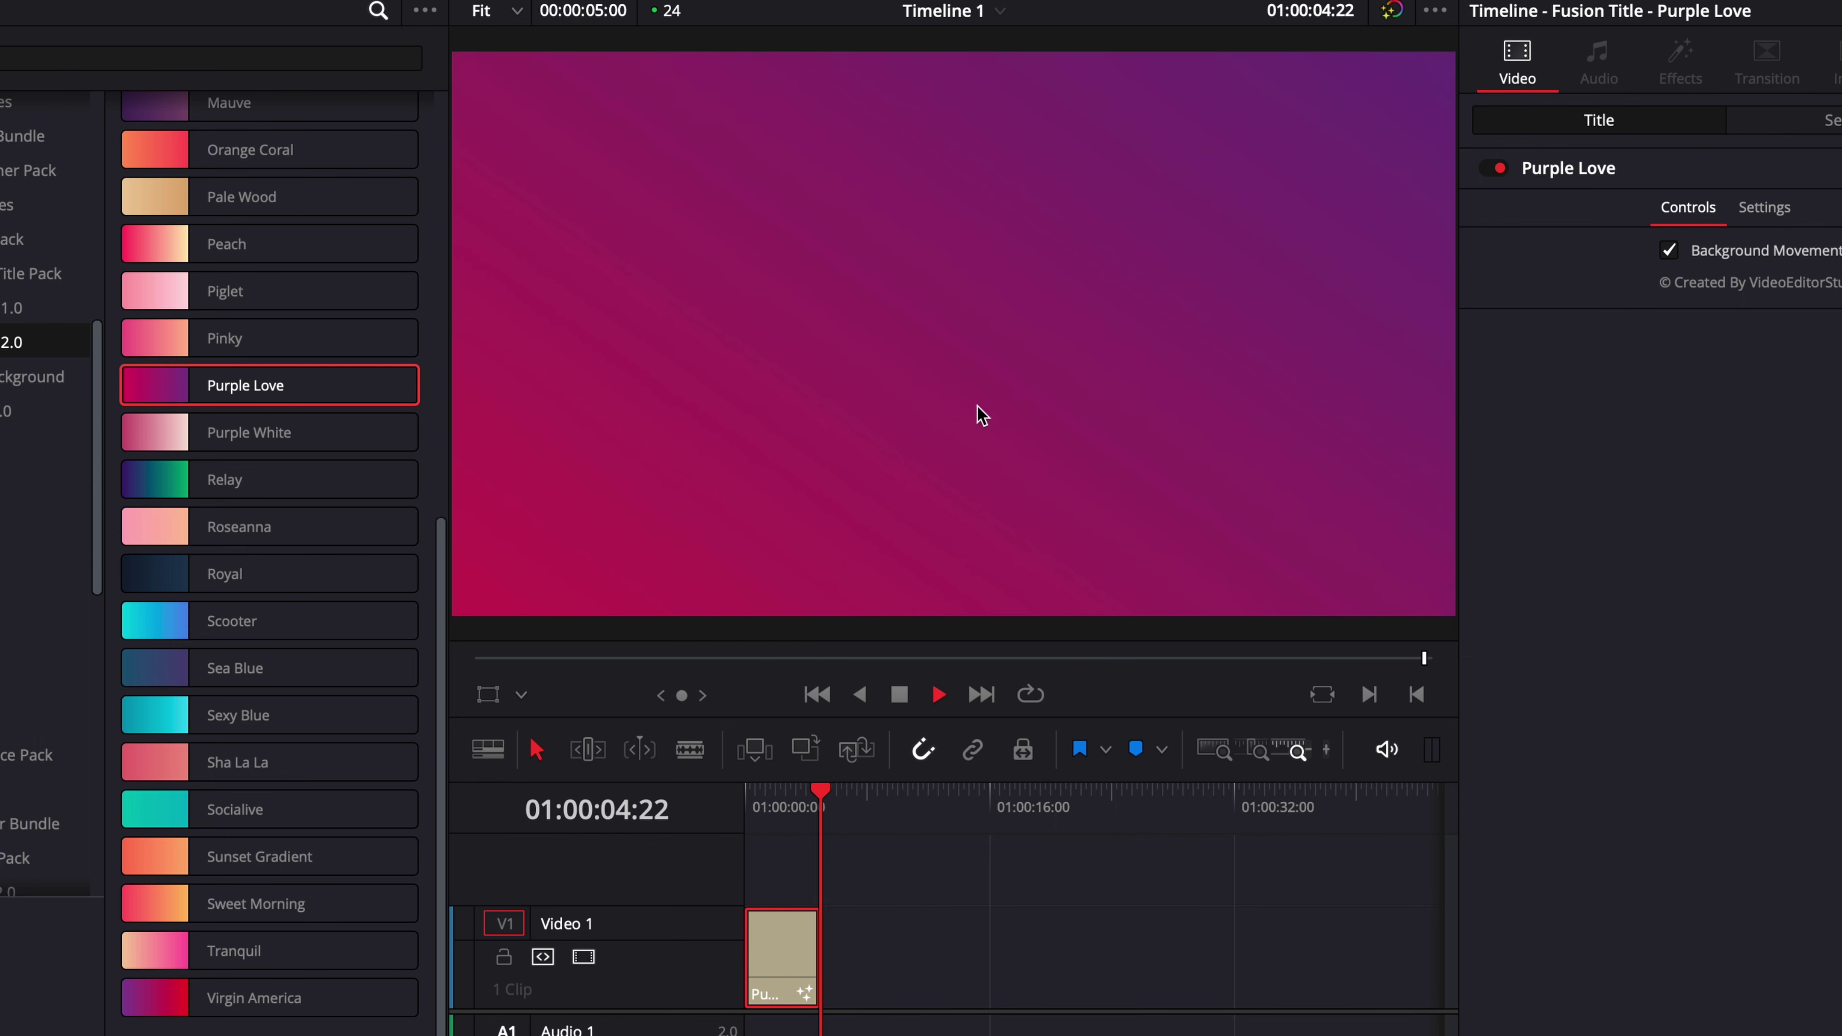
Step: Stretch the Purple Love clip to about 1:38 and scrub through it from the start
drag(817, 975, 1517, 984)
scroll(935, 979, left, 5)
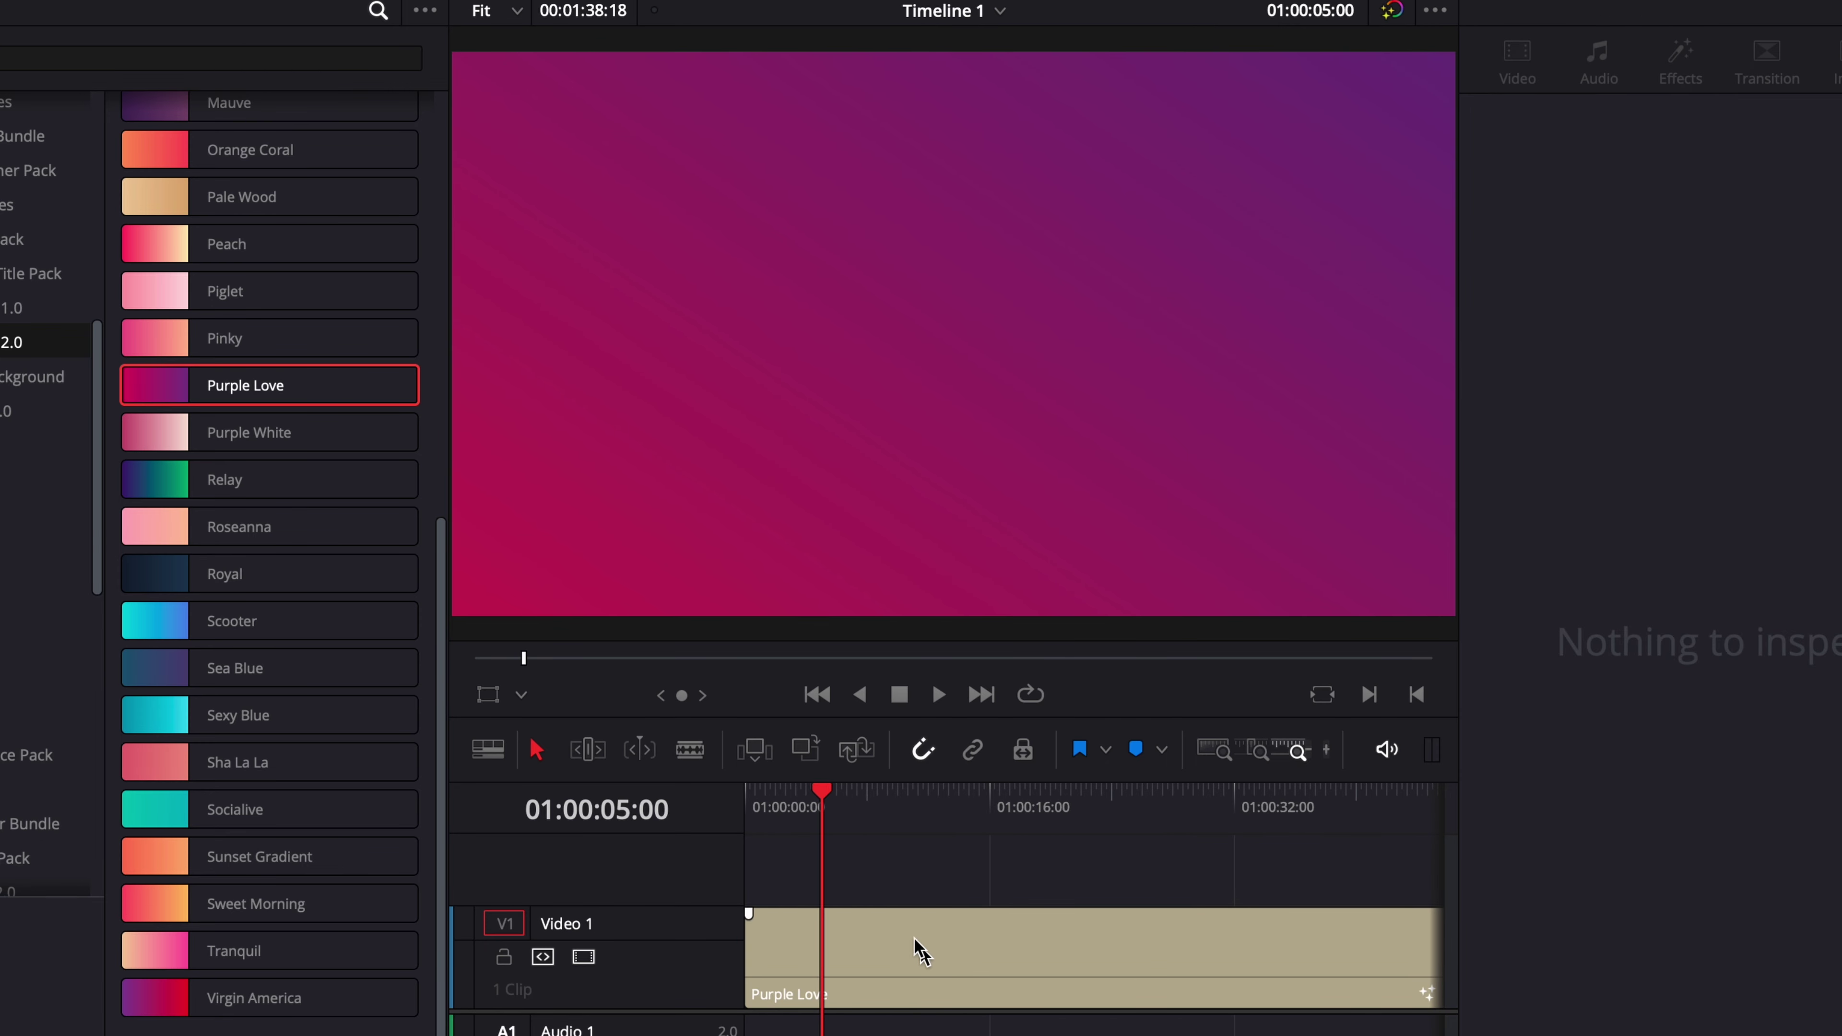
click(764, 802)
drag(769, 812, 720, 901)
click(783, 951)
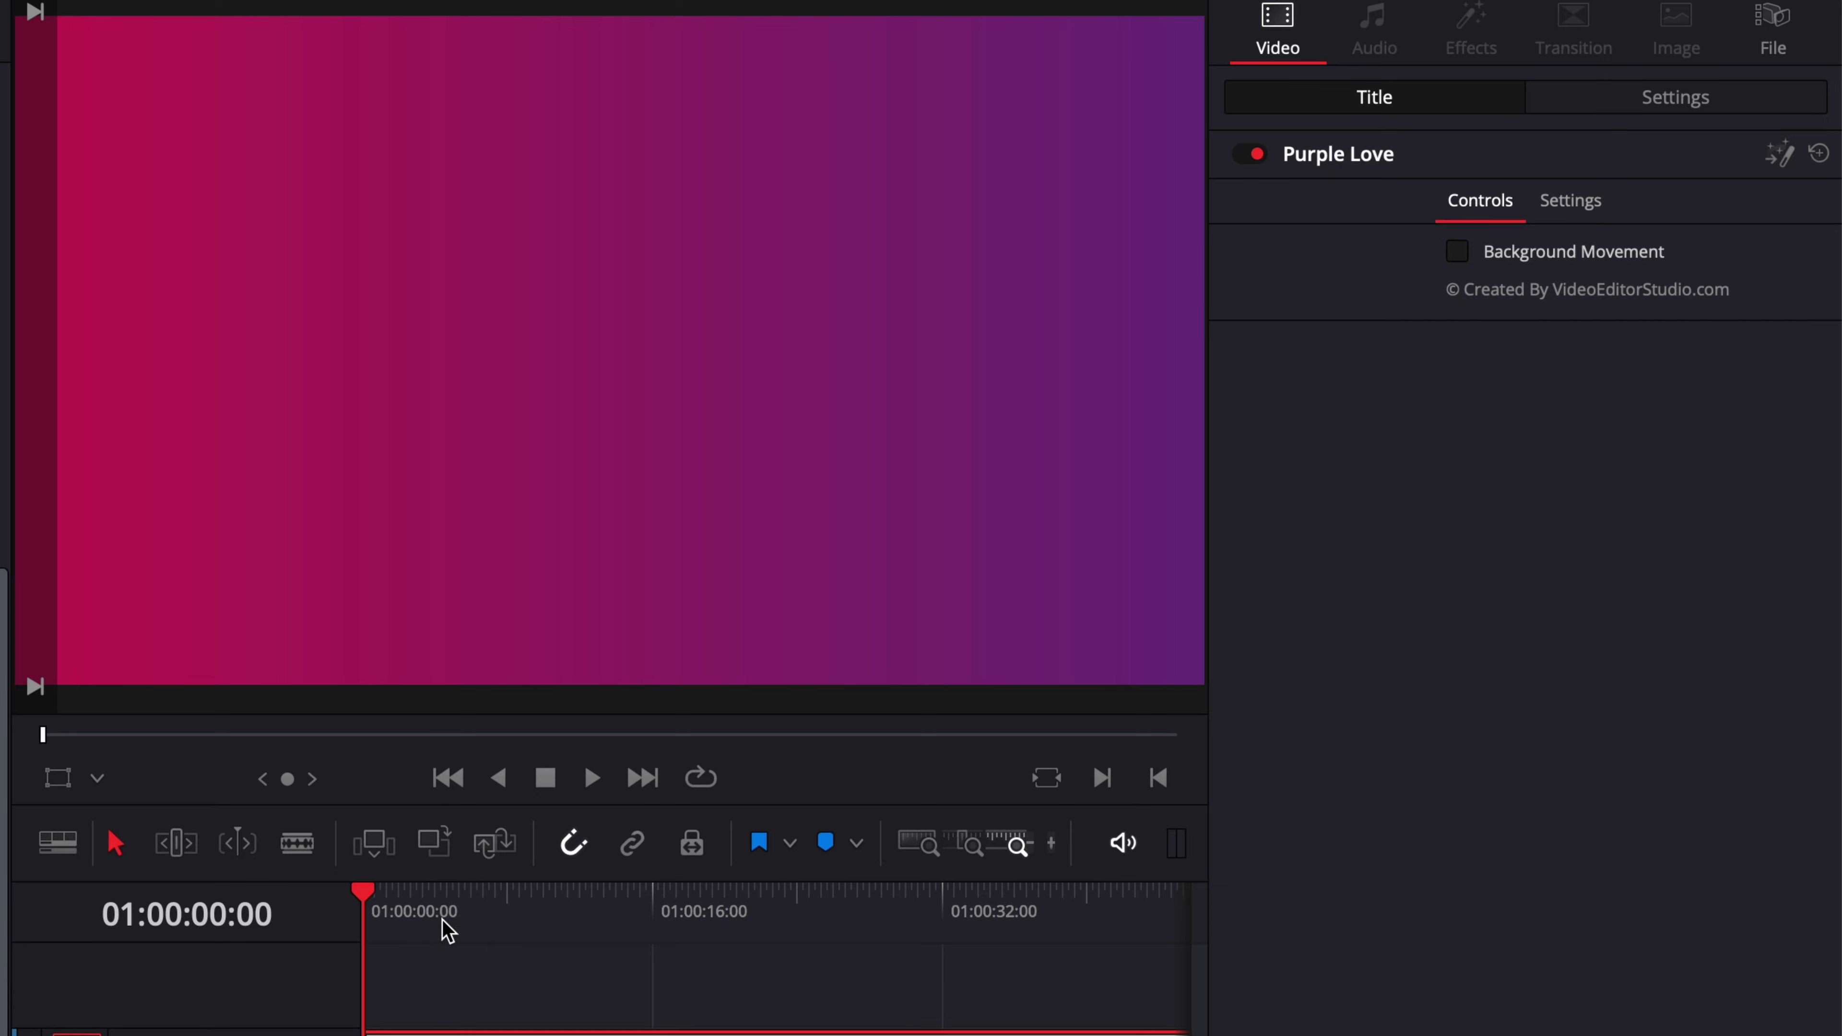
mouse_move(447, 932)
mouse_down()
mouse_move(415, 936)
mouse_move(876, 939)
mouse_move(455, 960)
mouse_up()
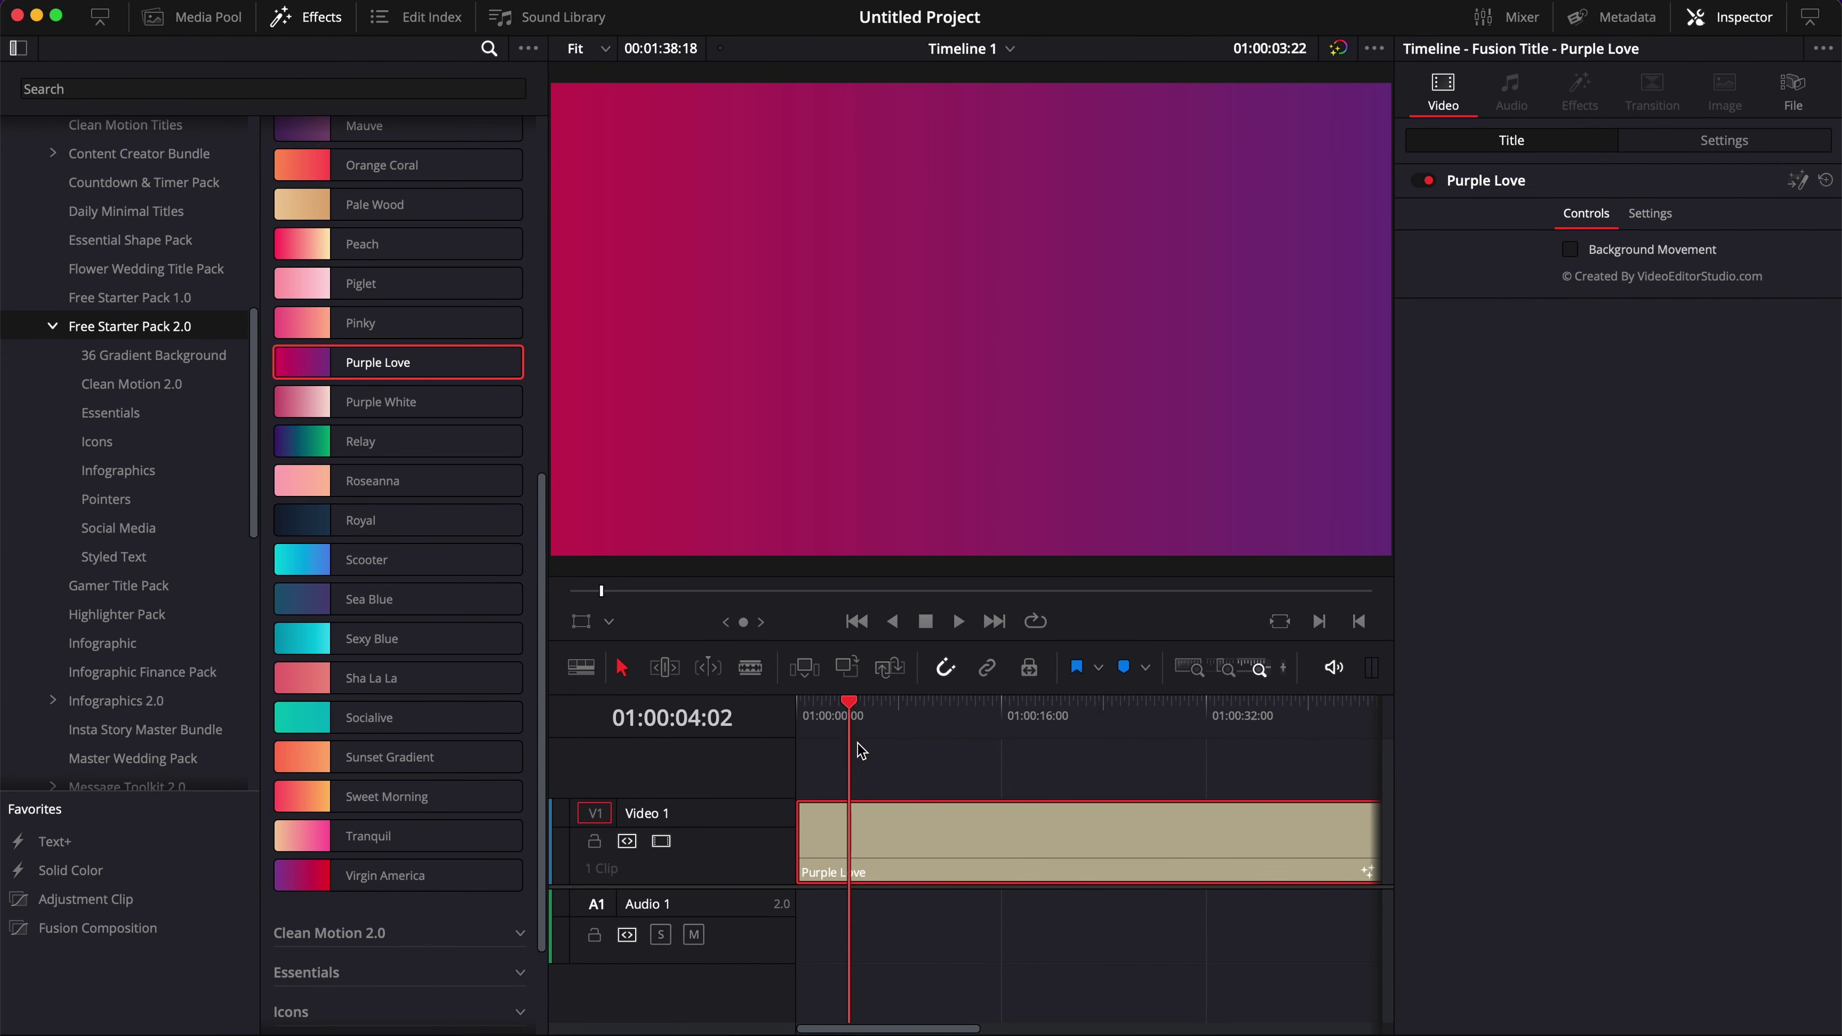
drag(862, 751, 1180, 751)
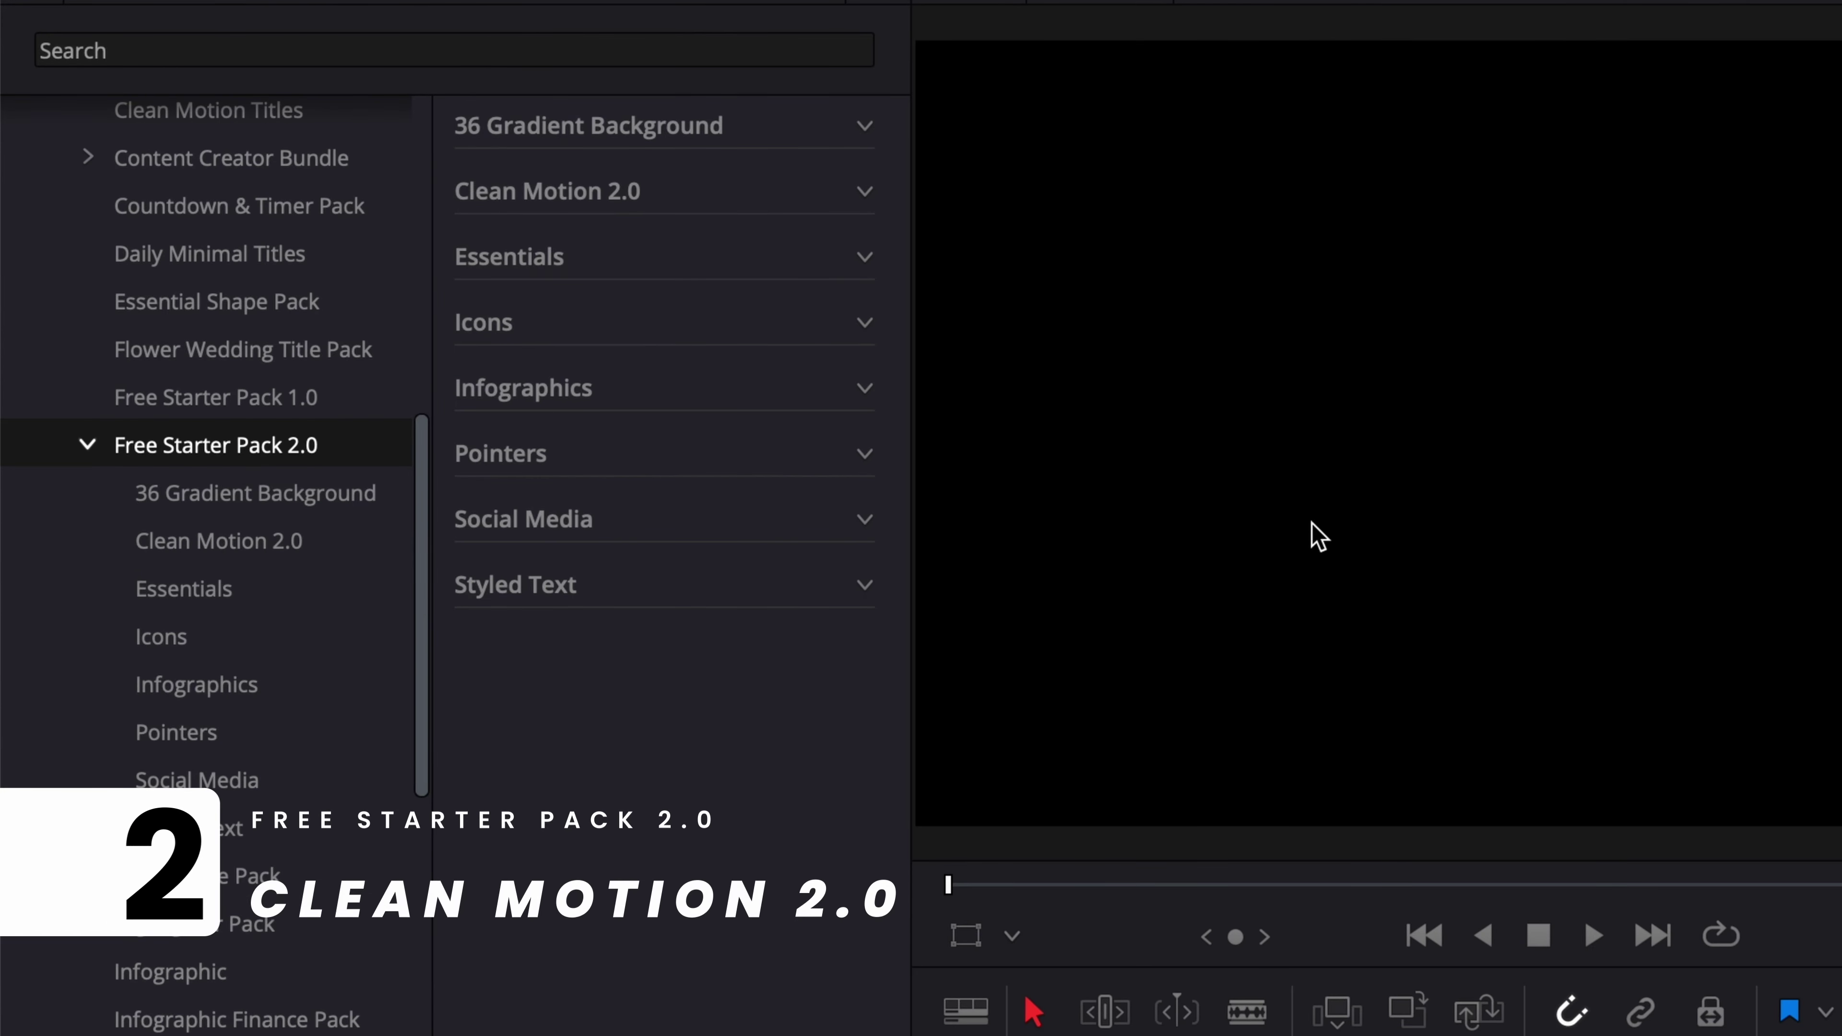
Step: Open Clean Motion 2.0 and check Advanced FadeIn's Animation Out choices, leaving them unchanged
click(866, 193)
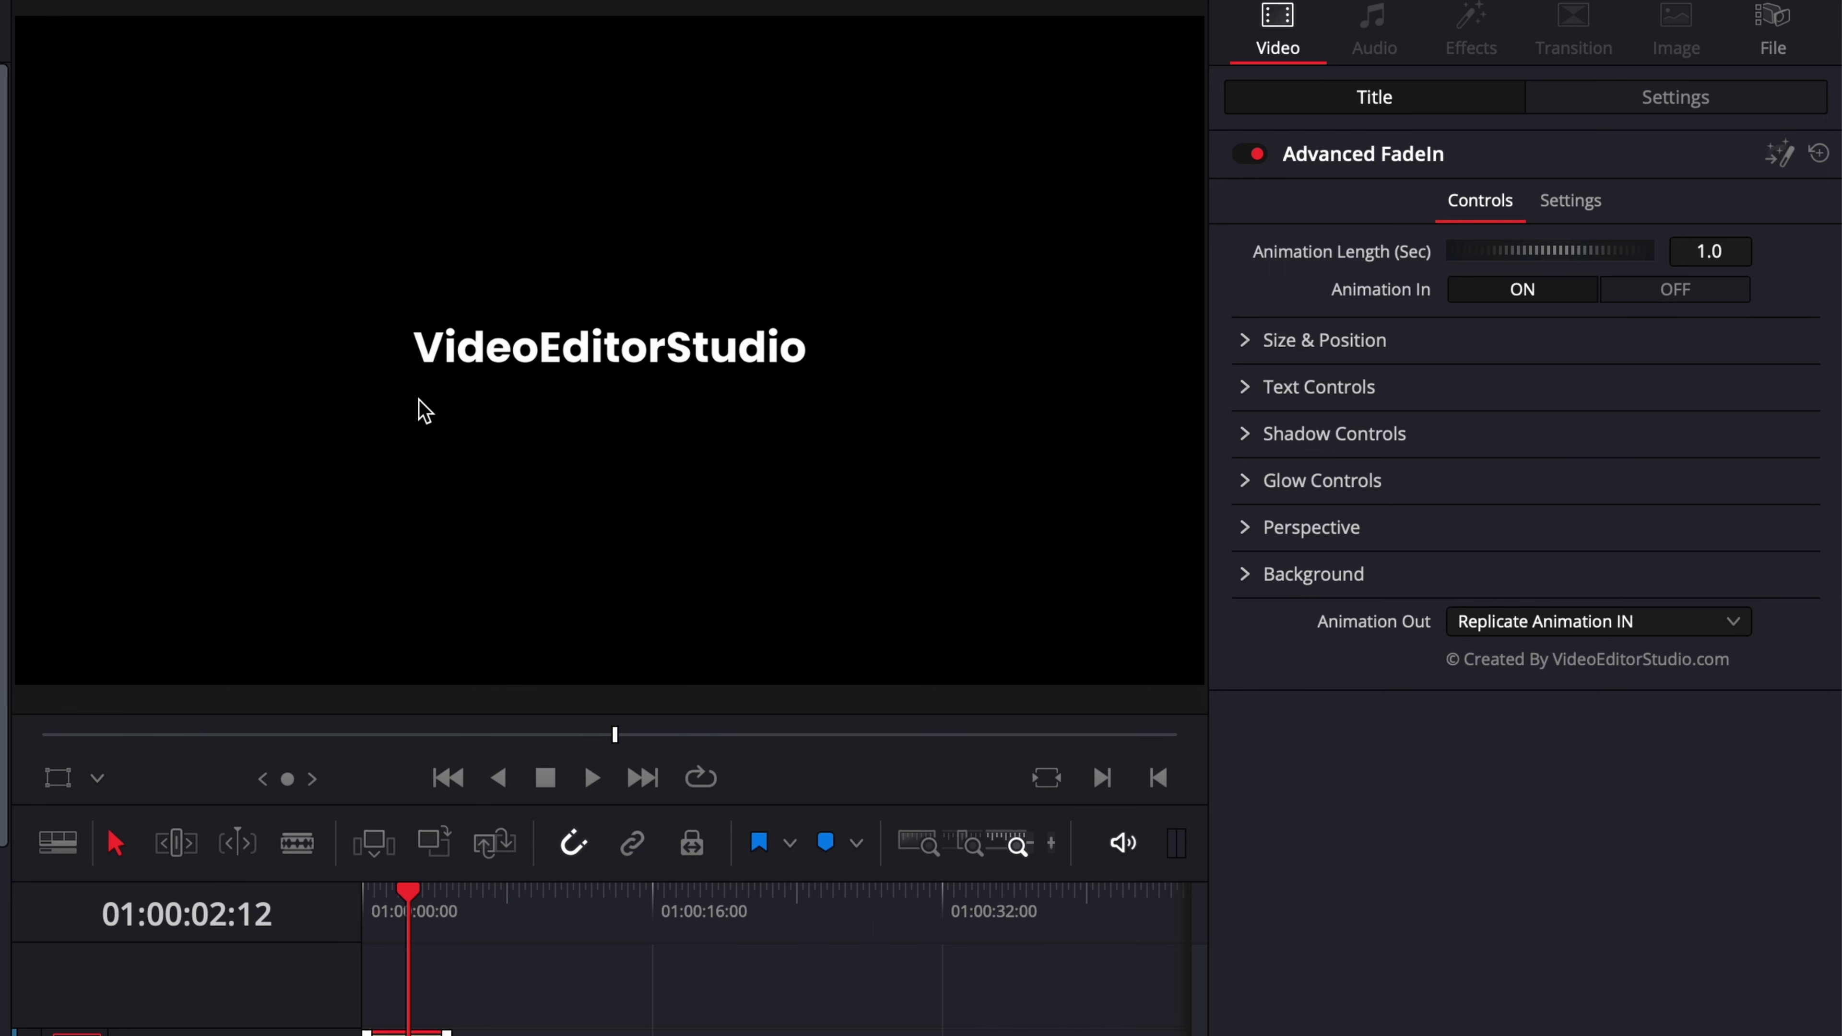
click(1584, 623)
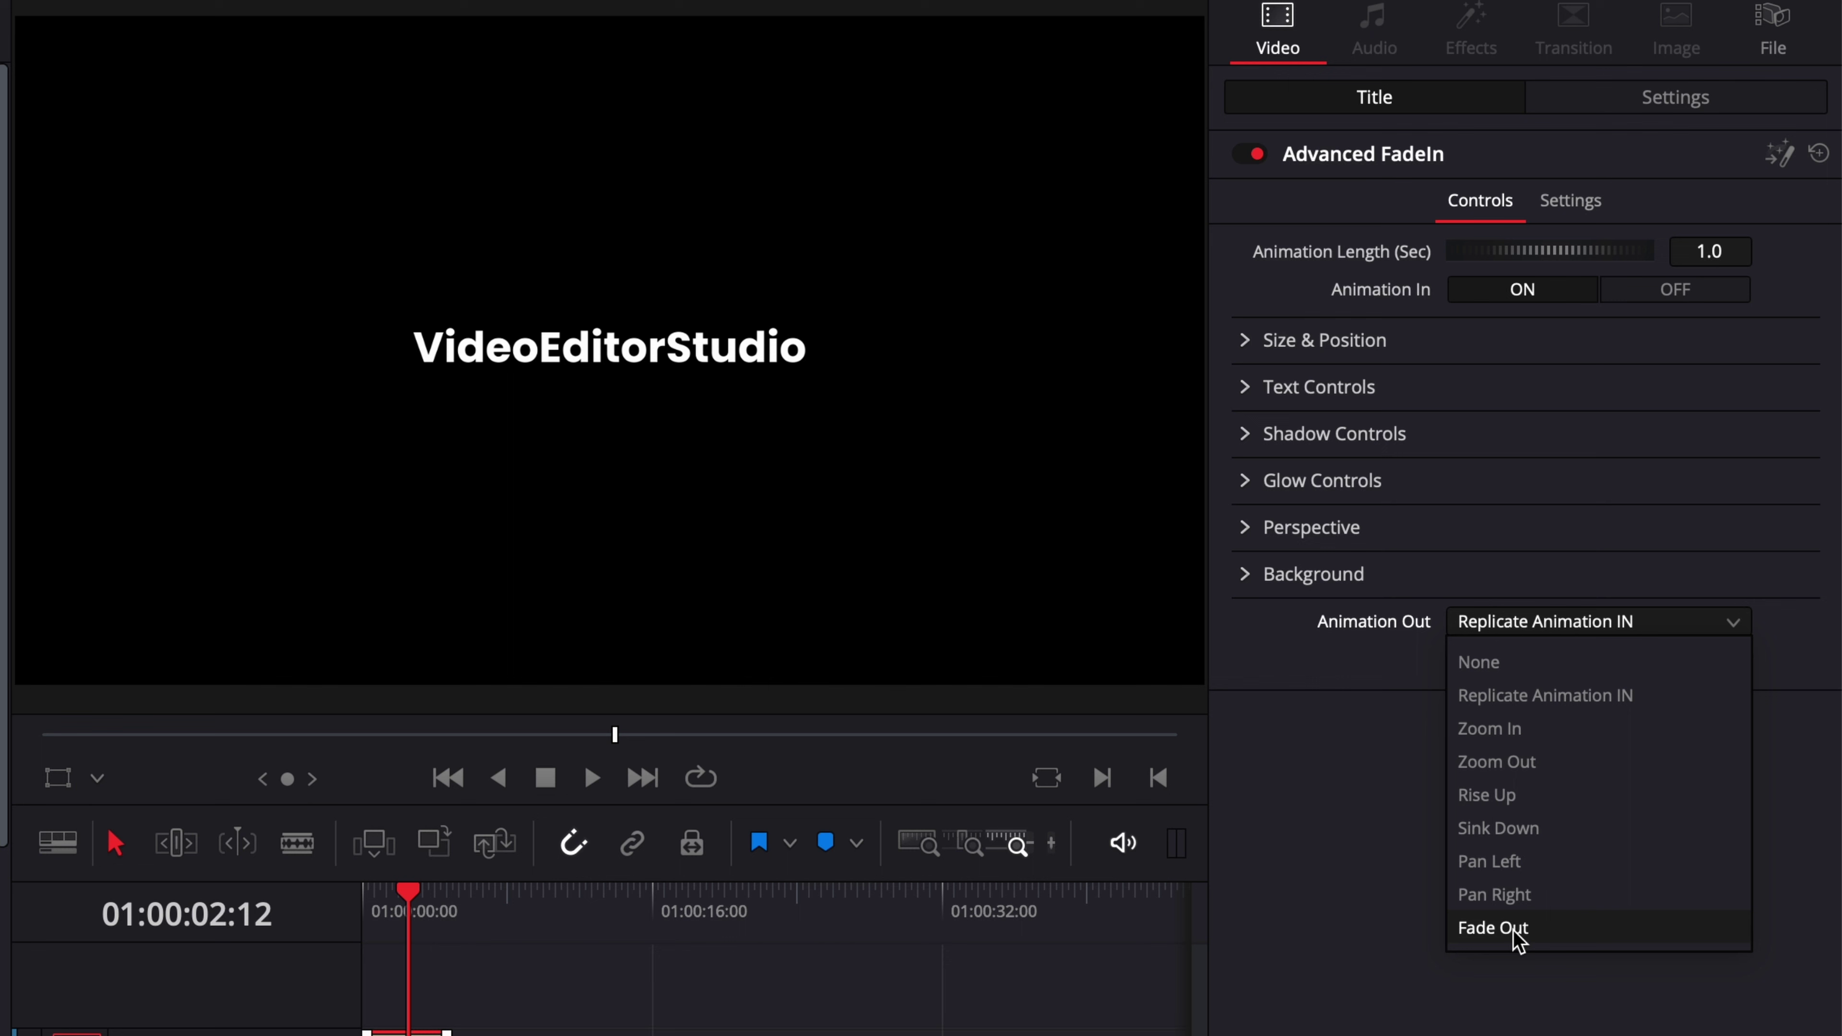
click(1283, 820)
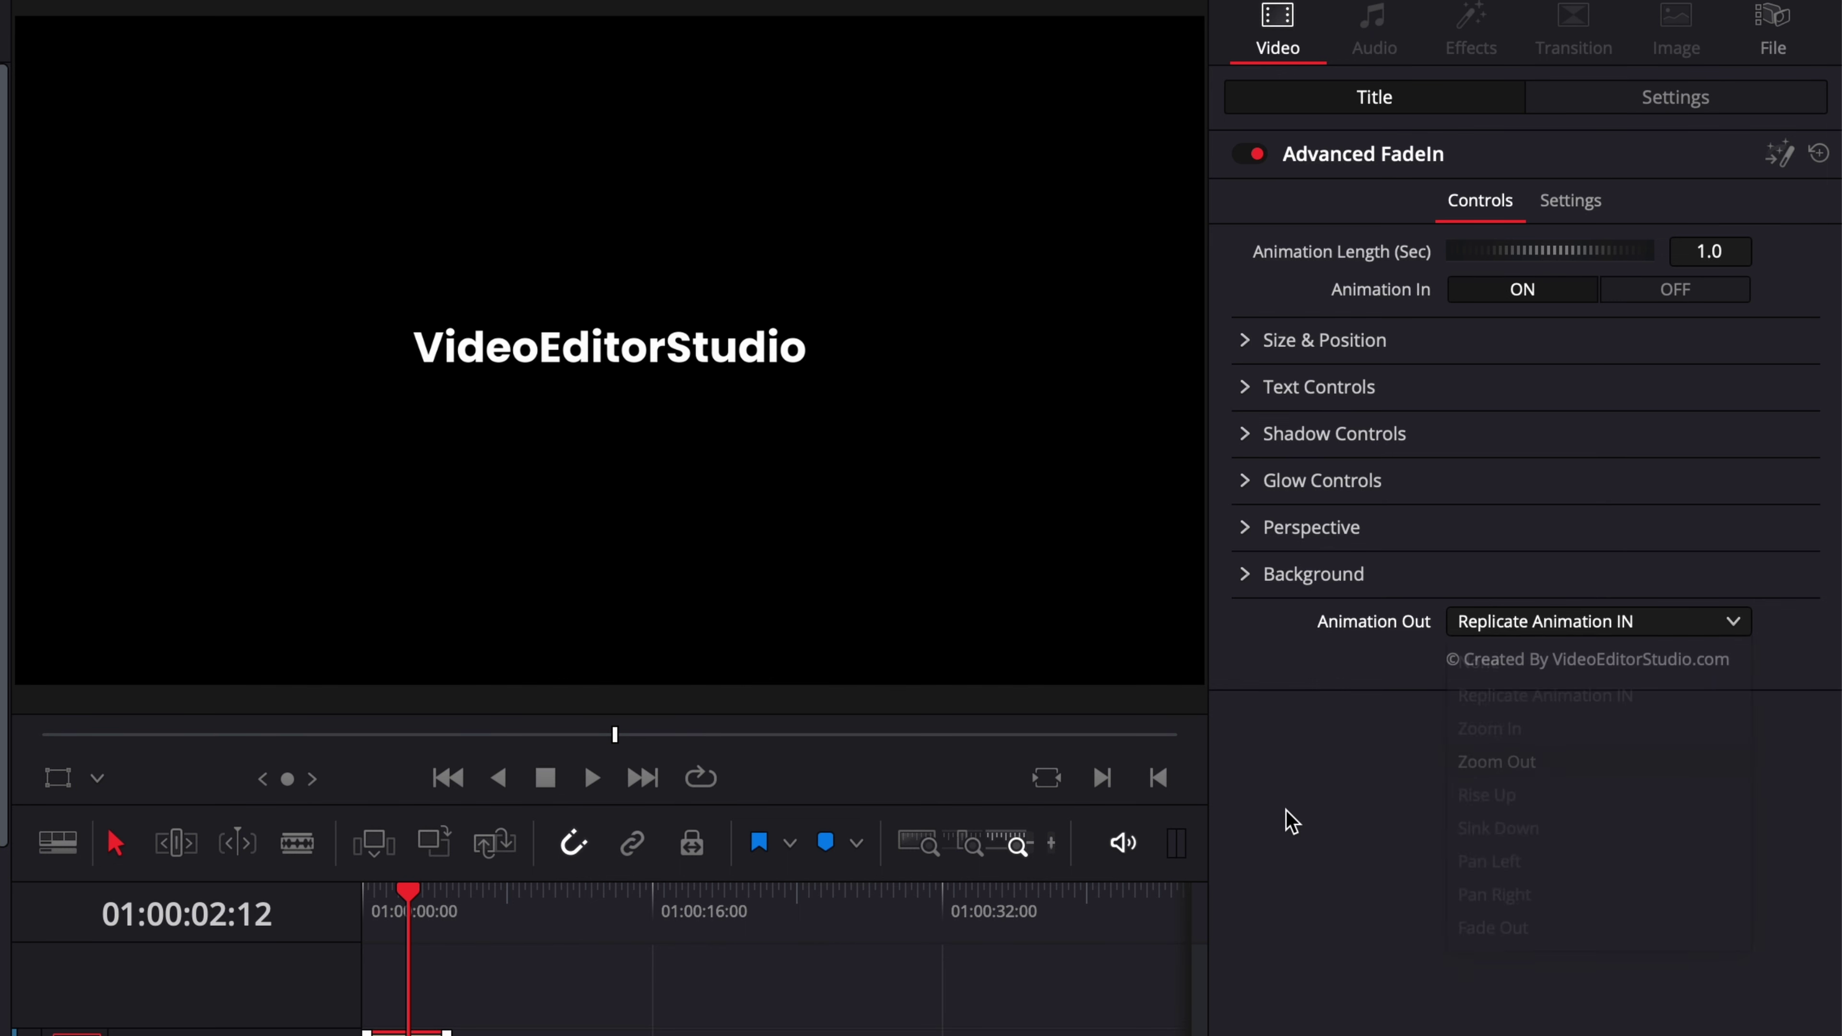
Step: Expand and collapse the Size & Position, Text, Shadow, Glow, Perspective and Background sections
click(1251, 351)
click(1244, 338)
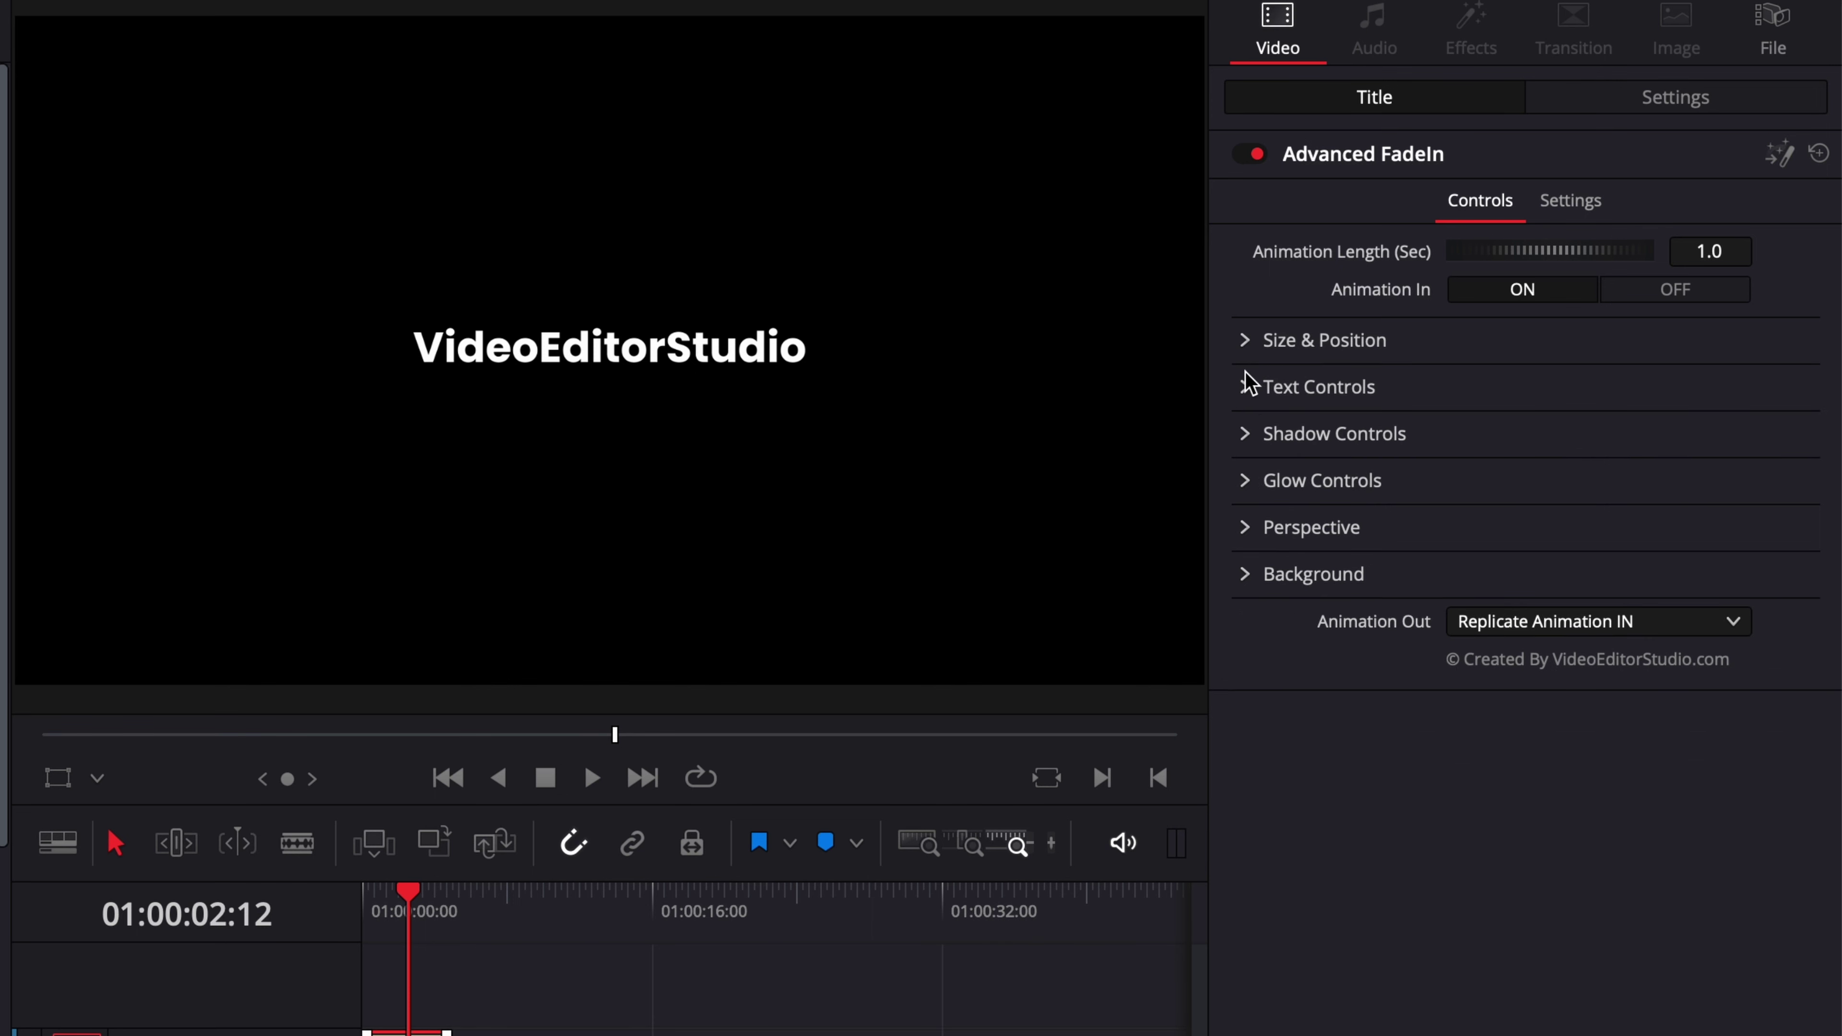
click(1245, 396)
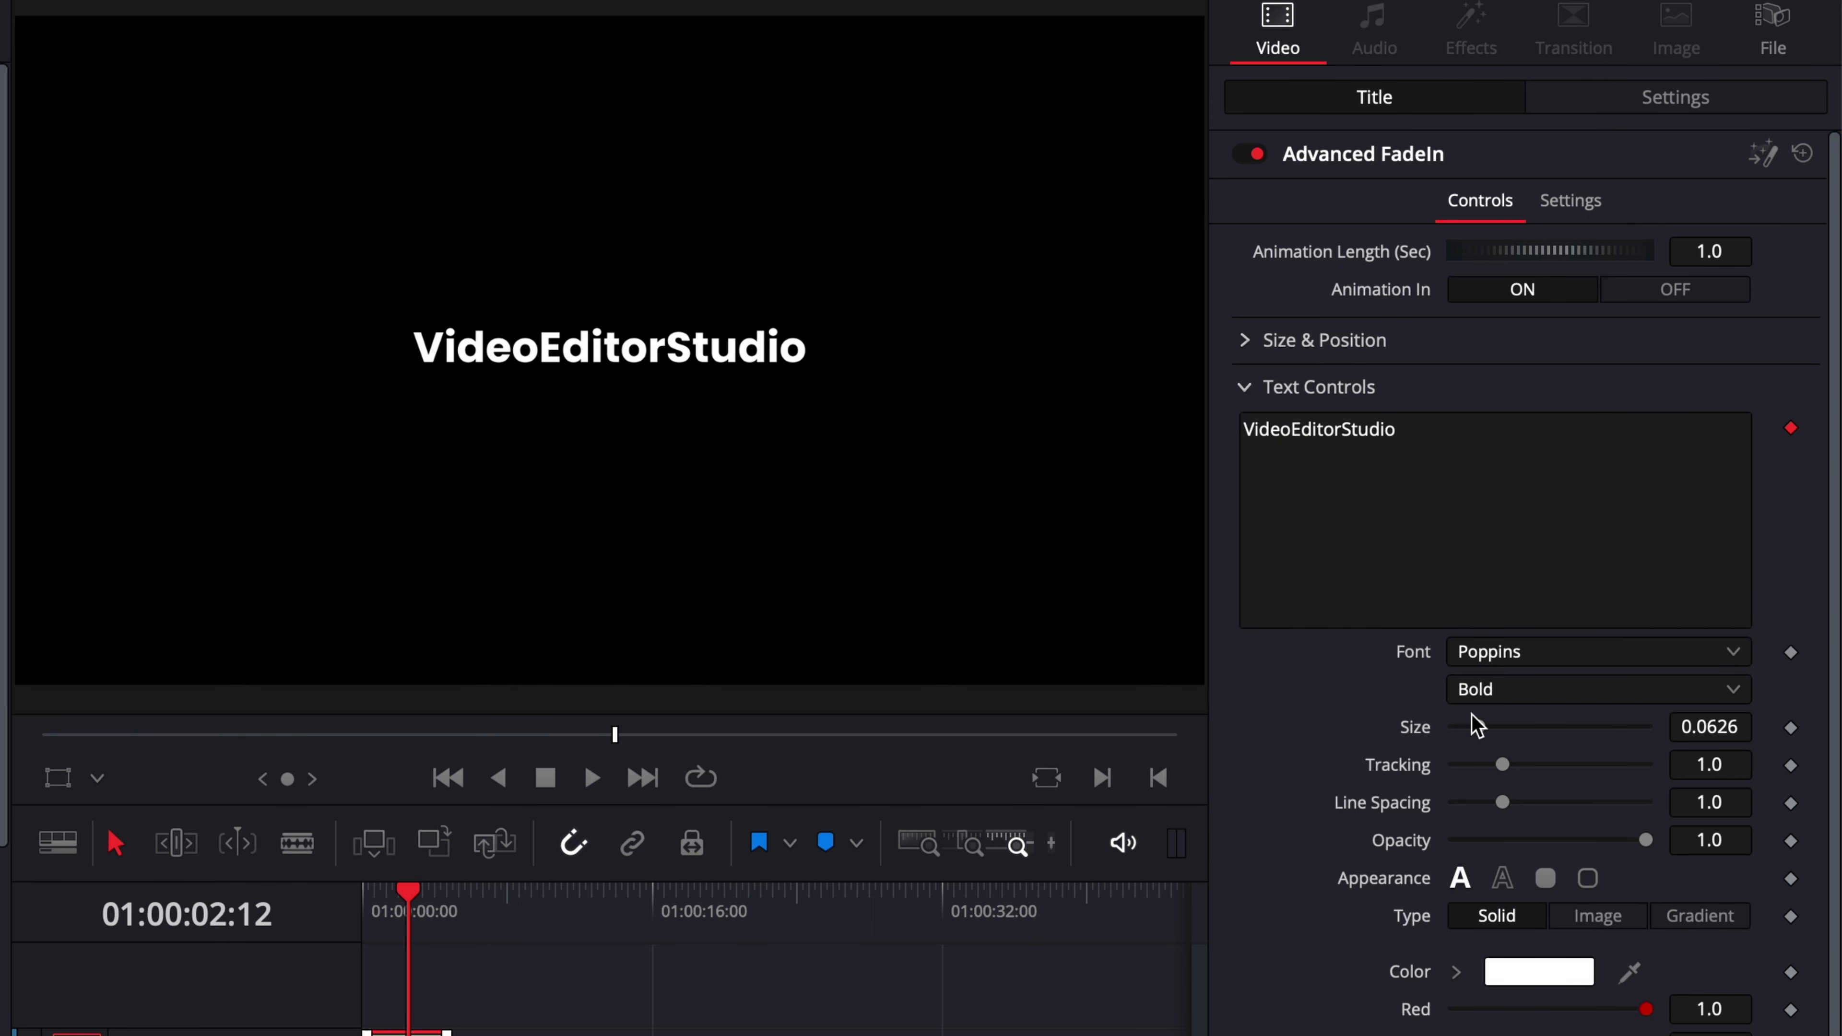
click(1246, 388)
click(1243, 436)
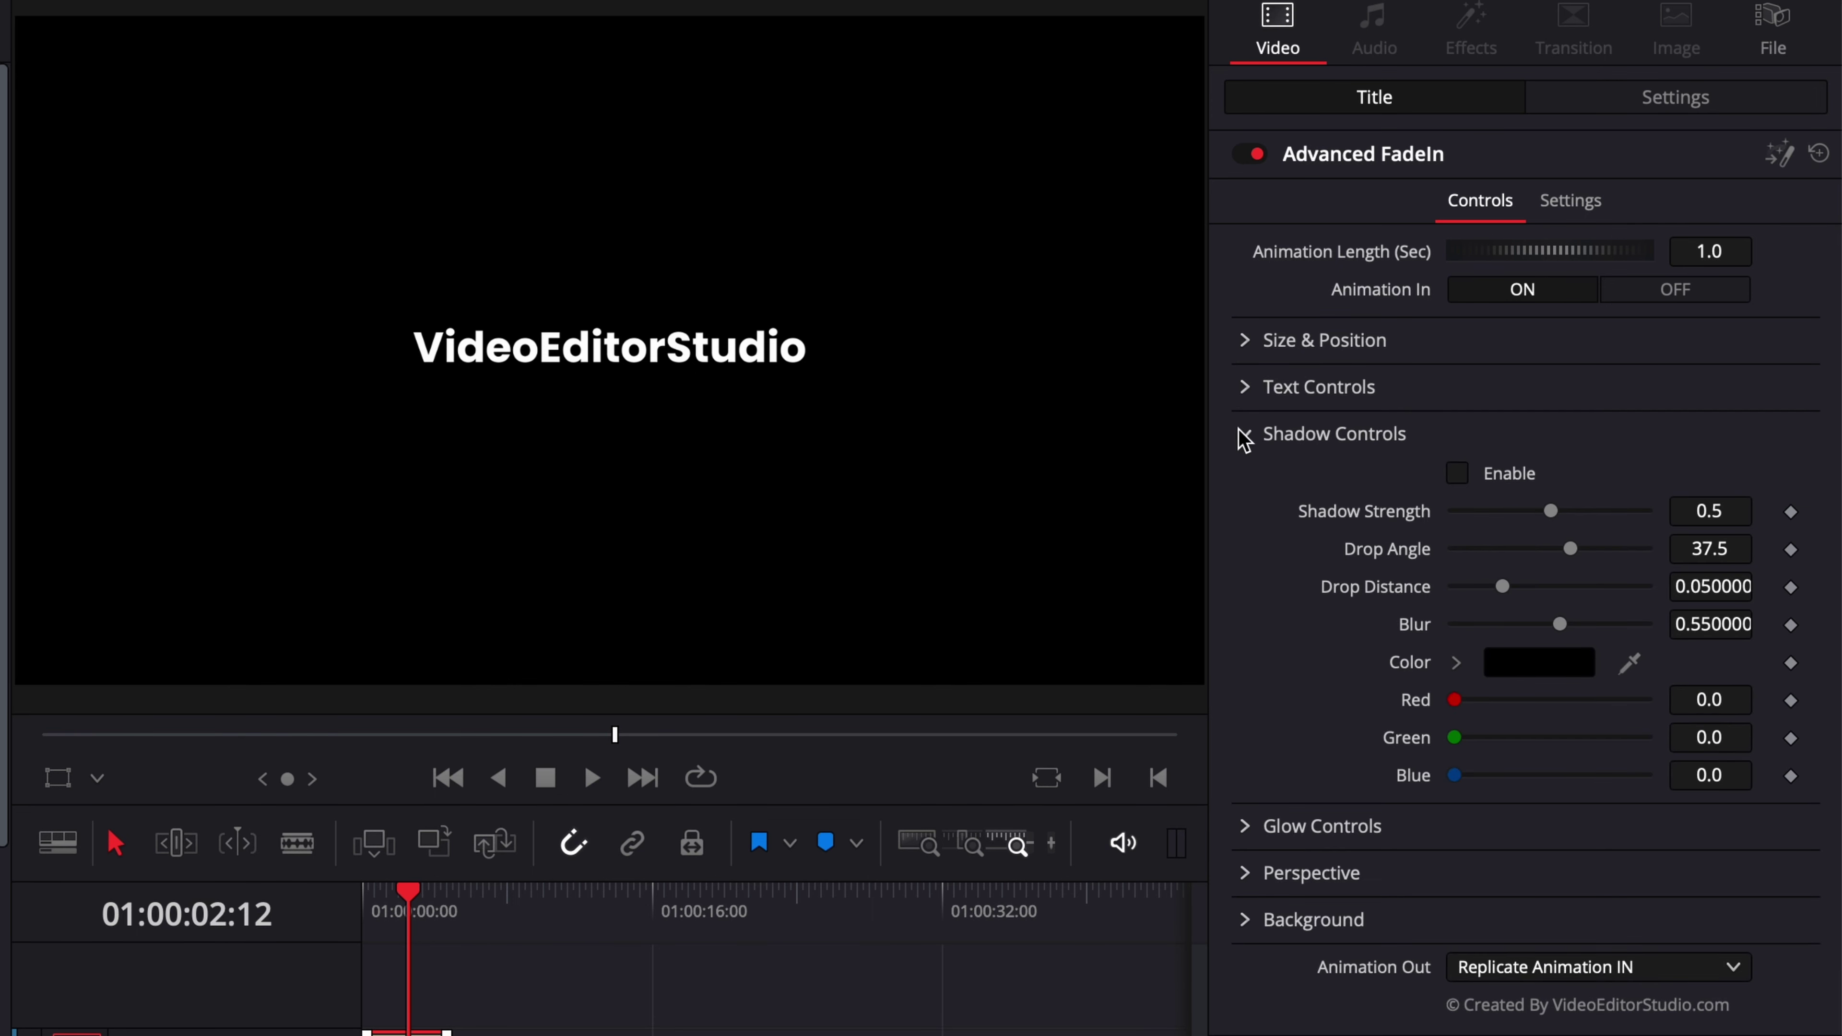
click(1243, 435)
click(1247, 481)
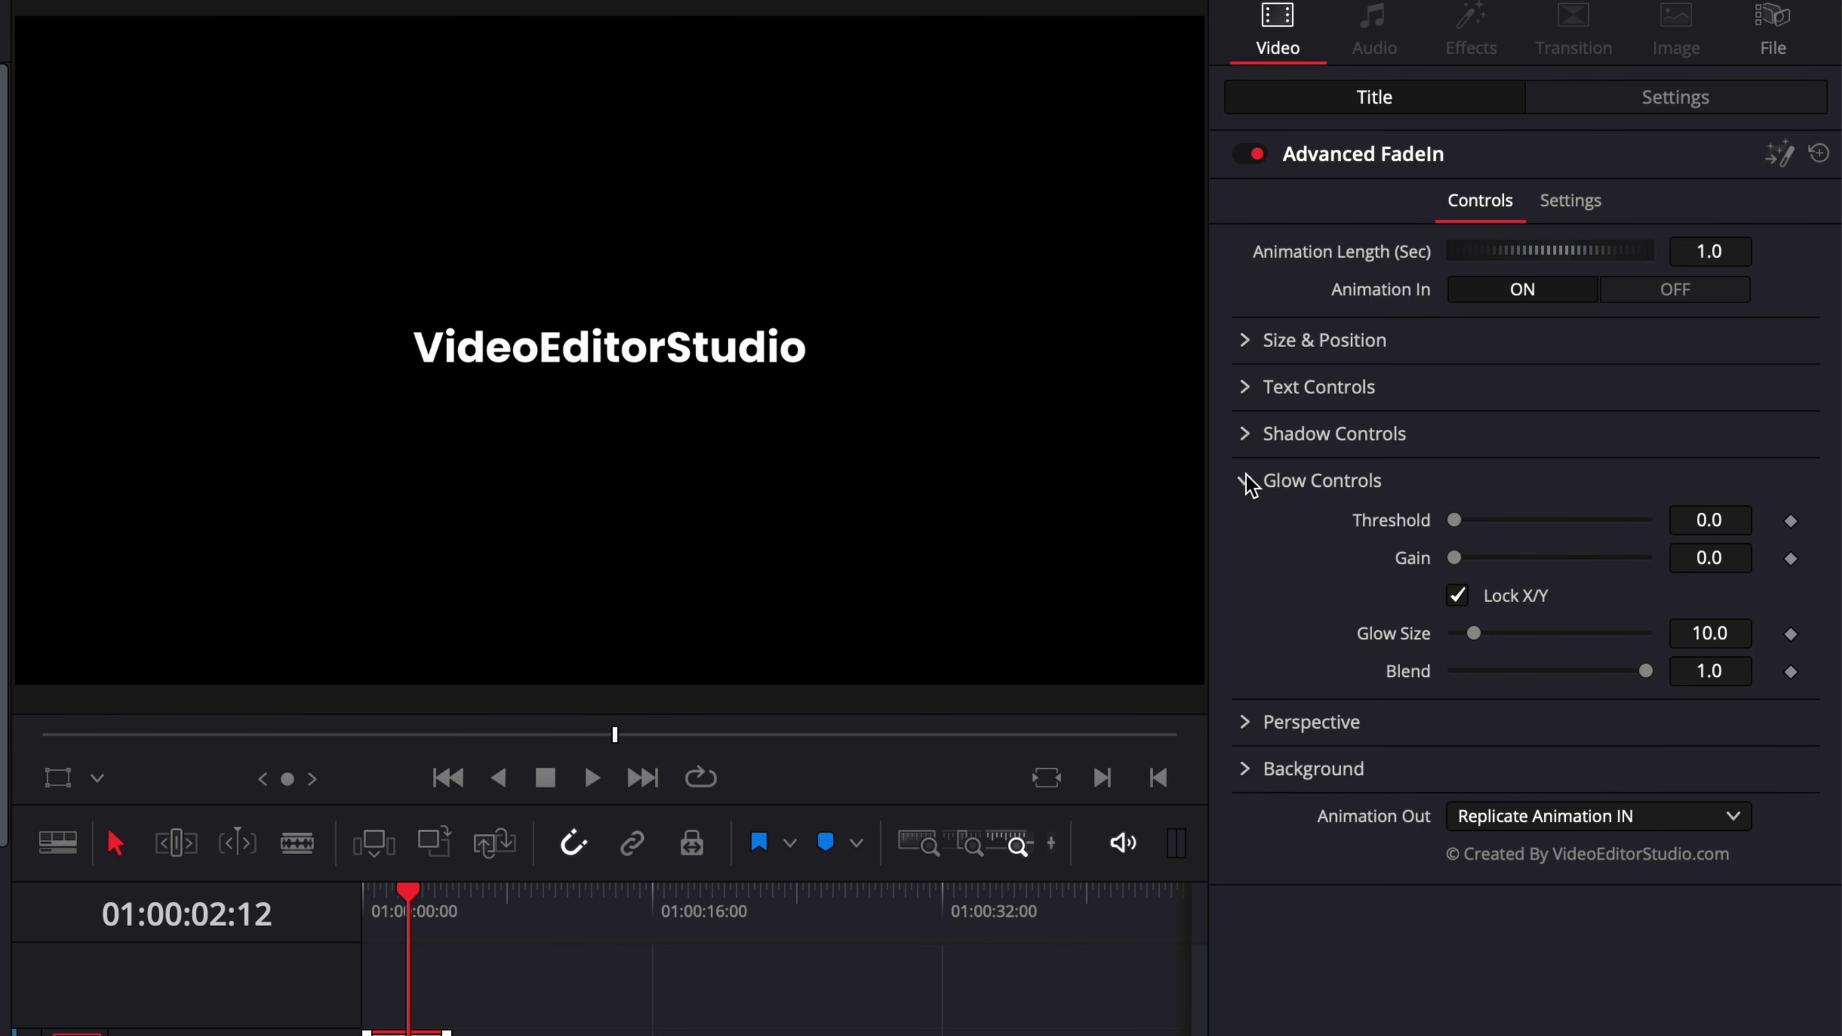
click(1247, 481)
click(1244, 528)
click(1245, 528)
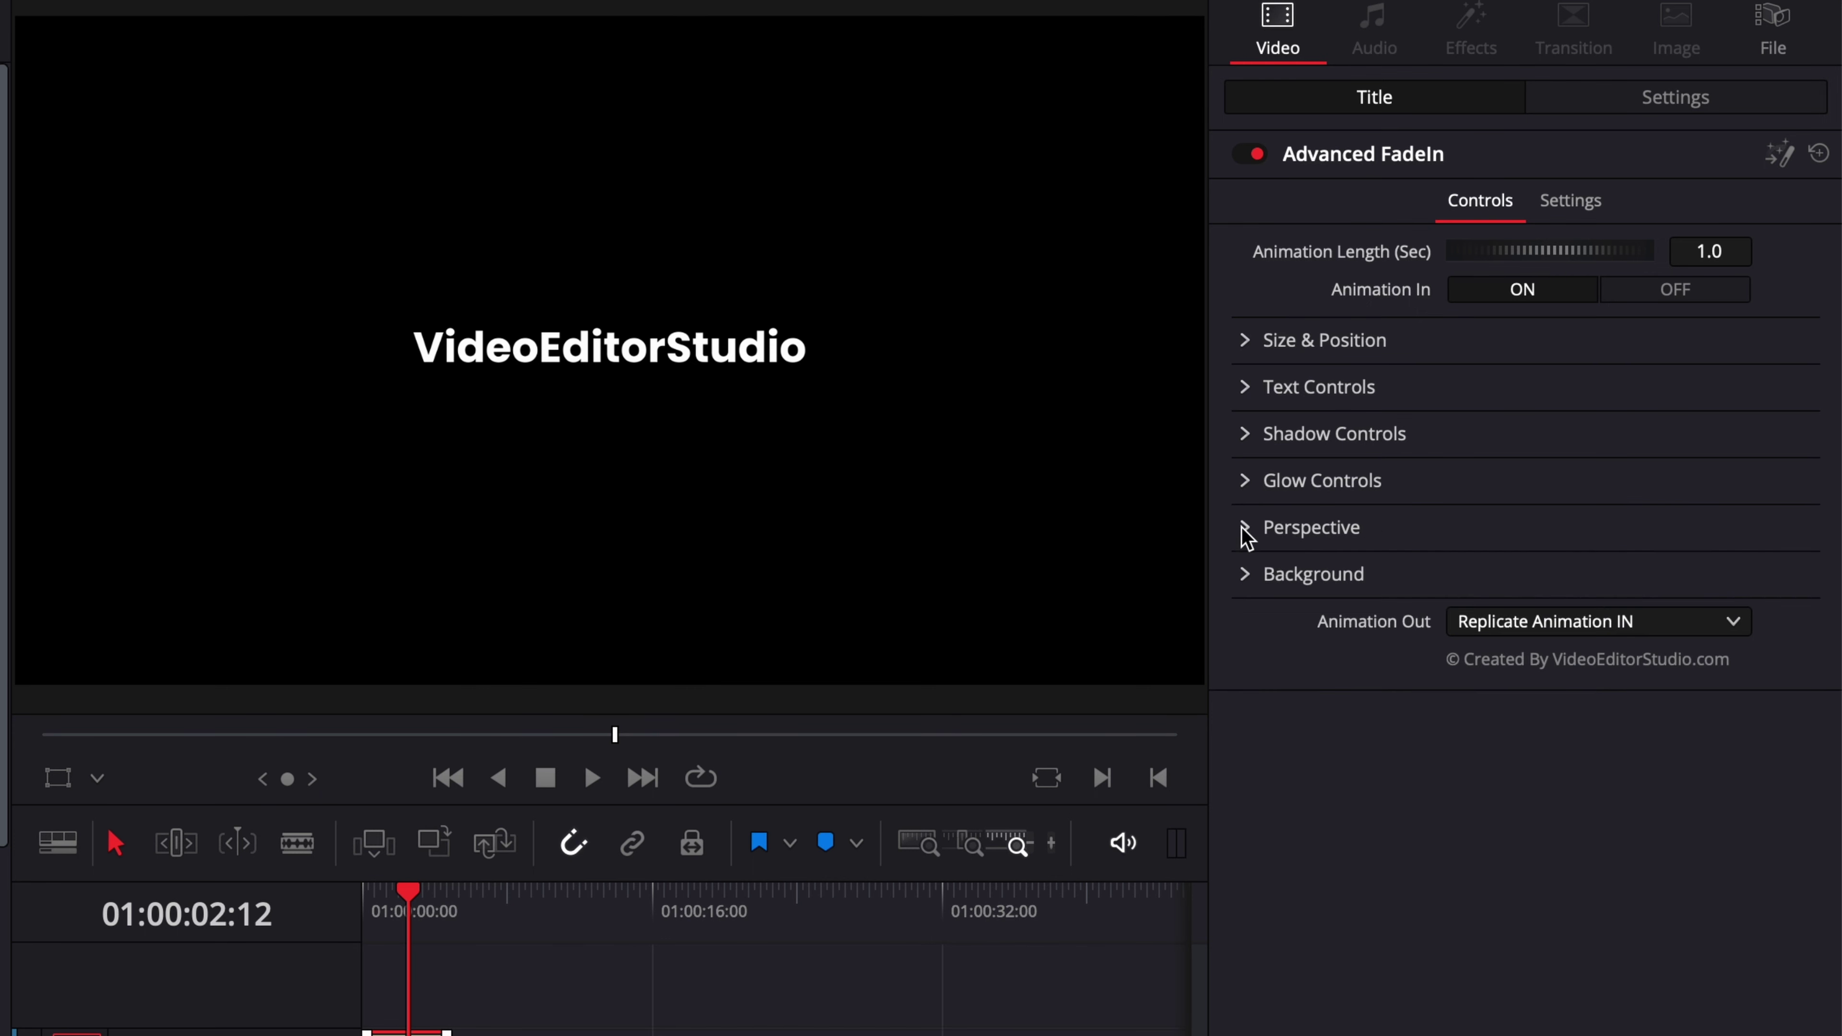
click(1245, 577)
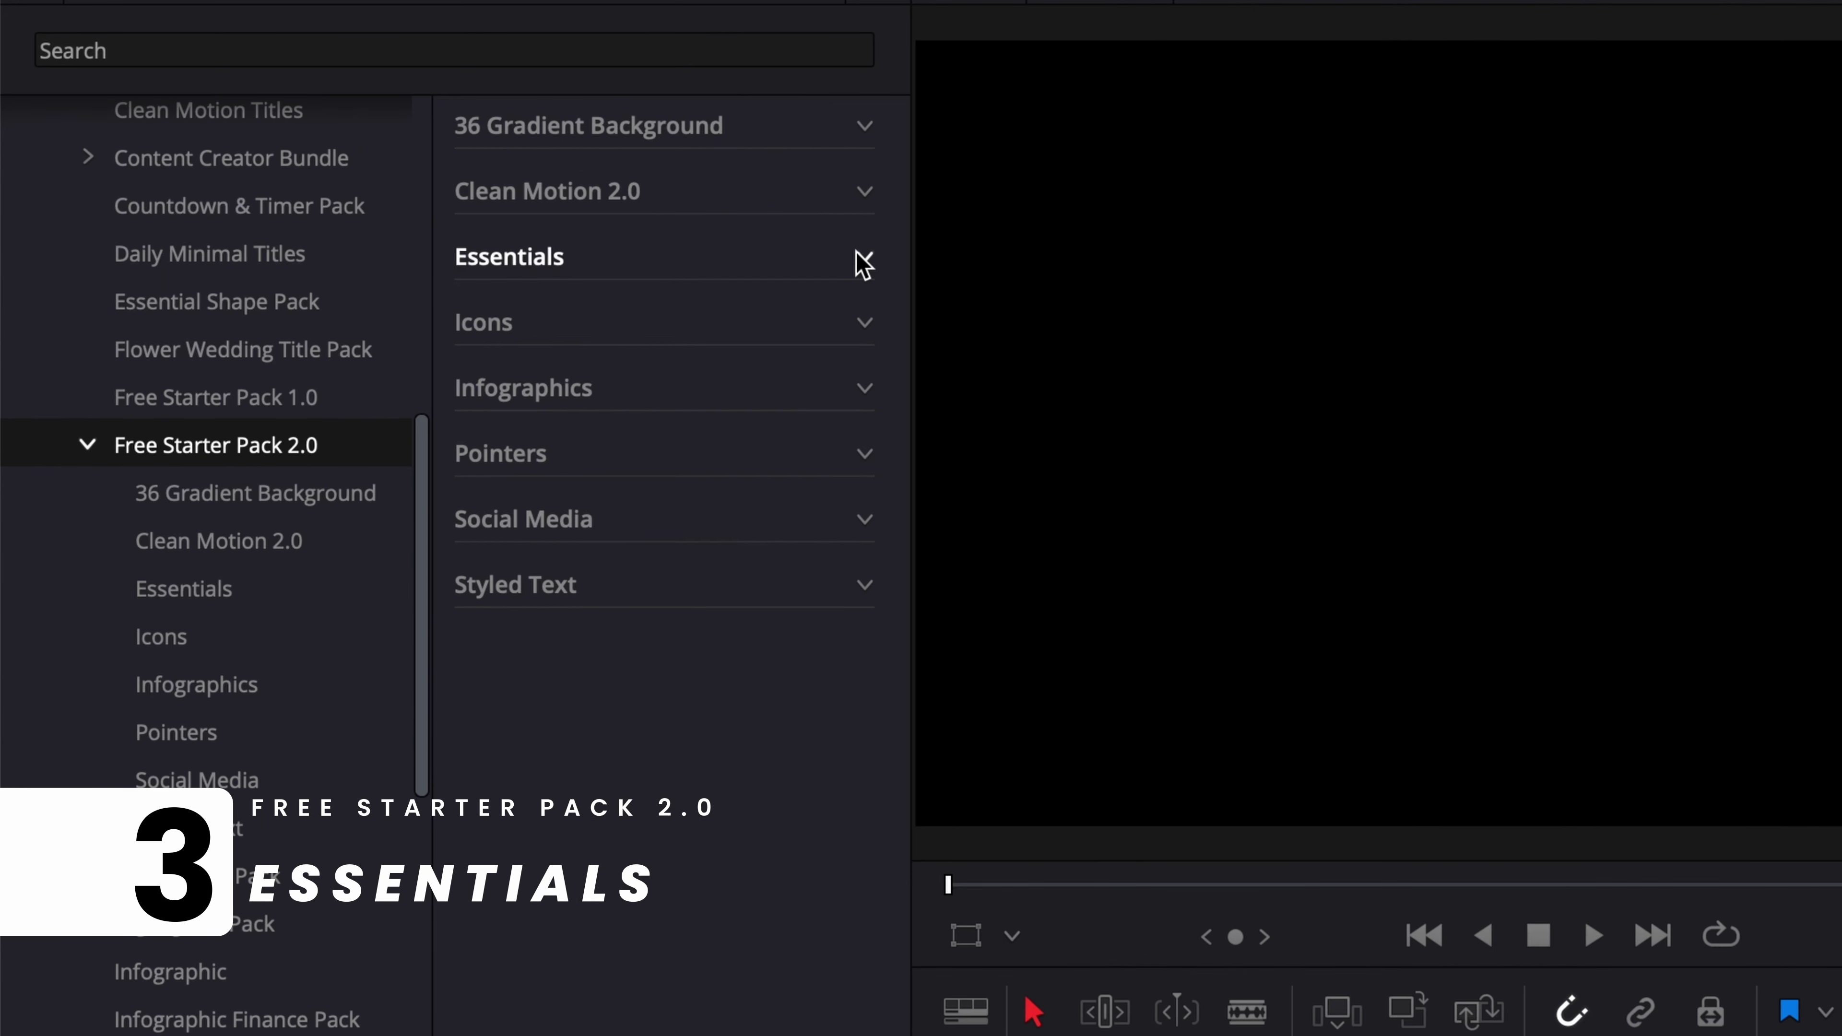
Step: Add Bullet Point 02 from Essentials to Video 1 and park the playhead on it
click(863, 258)
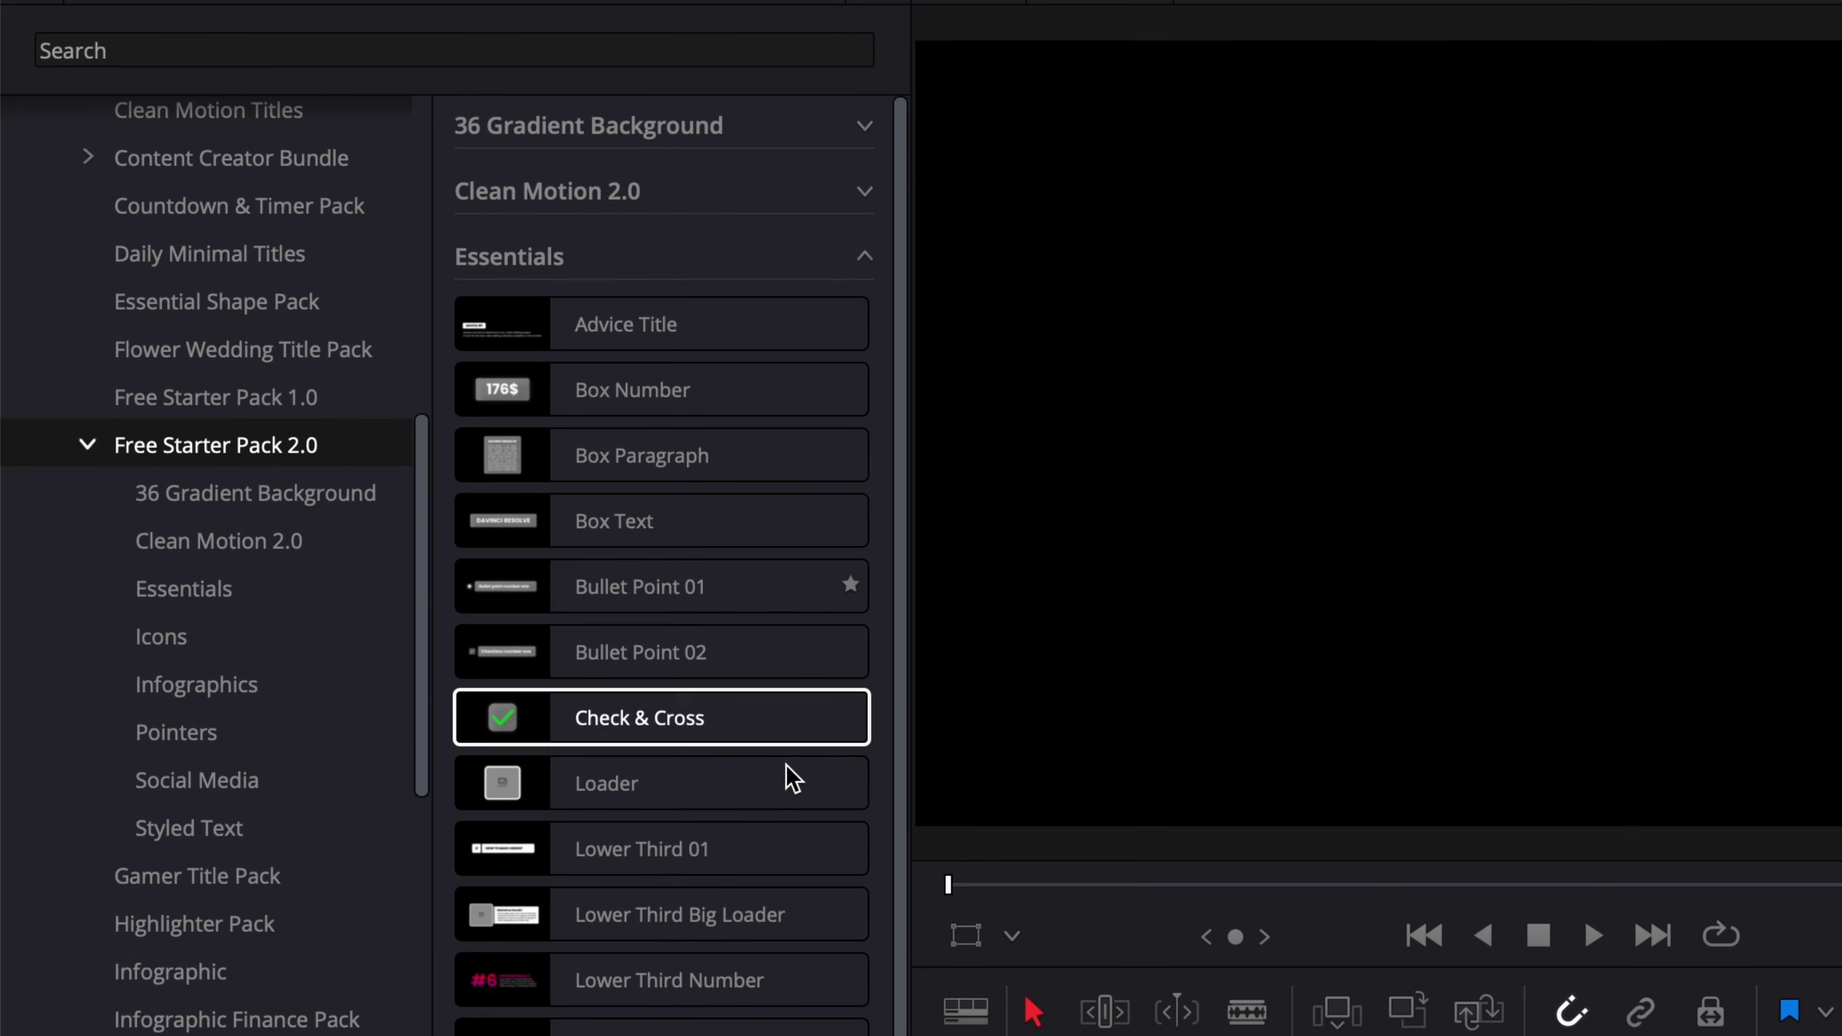
drag(533, 667, 1377, 1035)
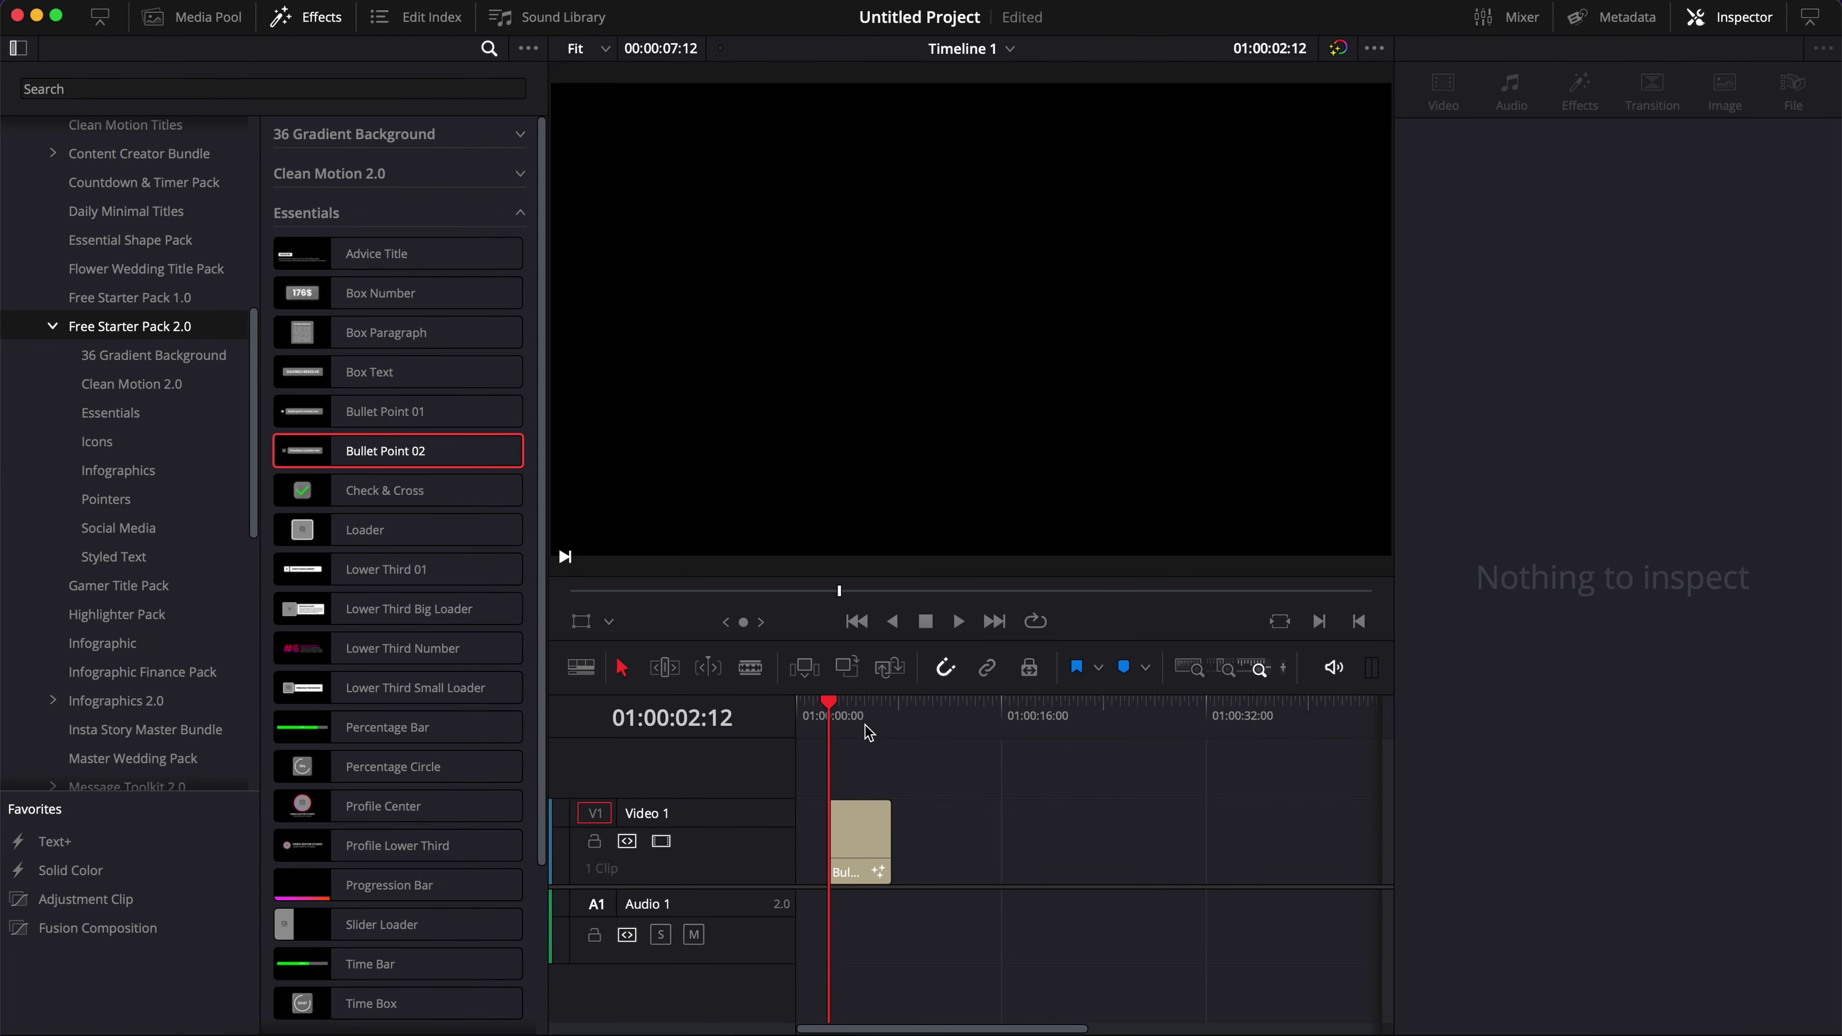
click(870, 724)
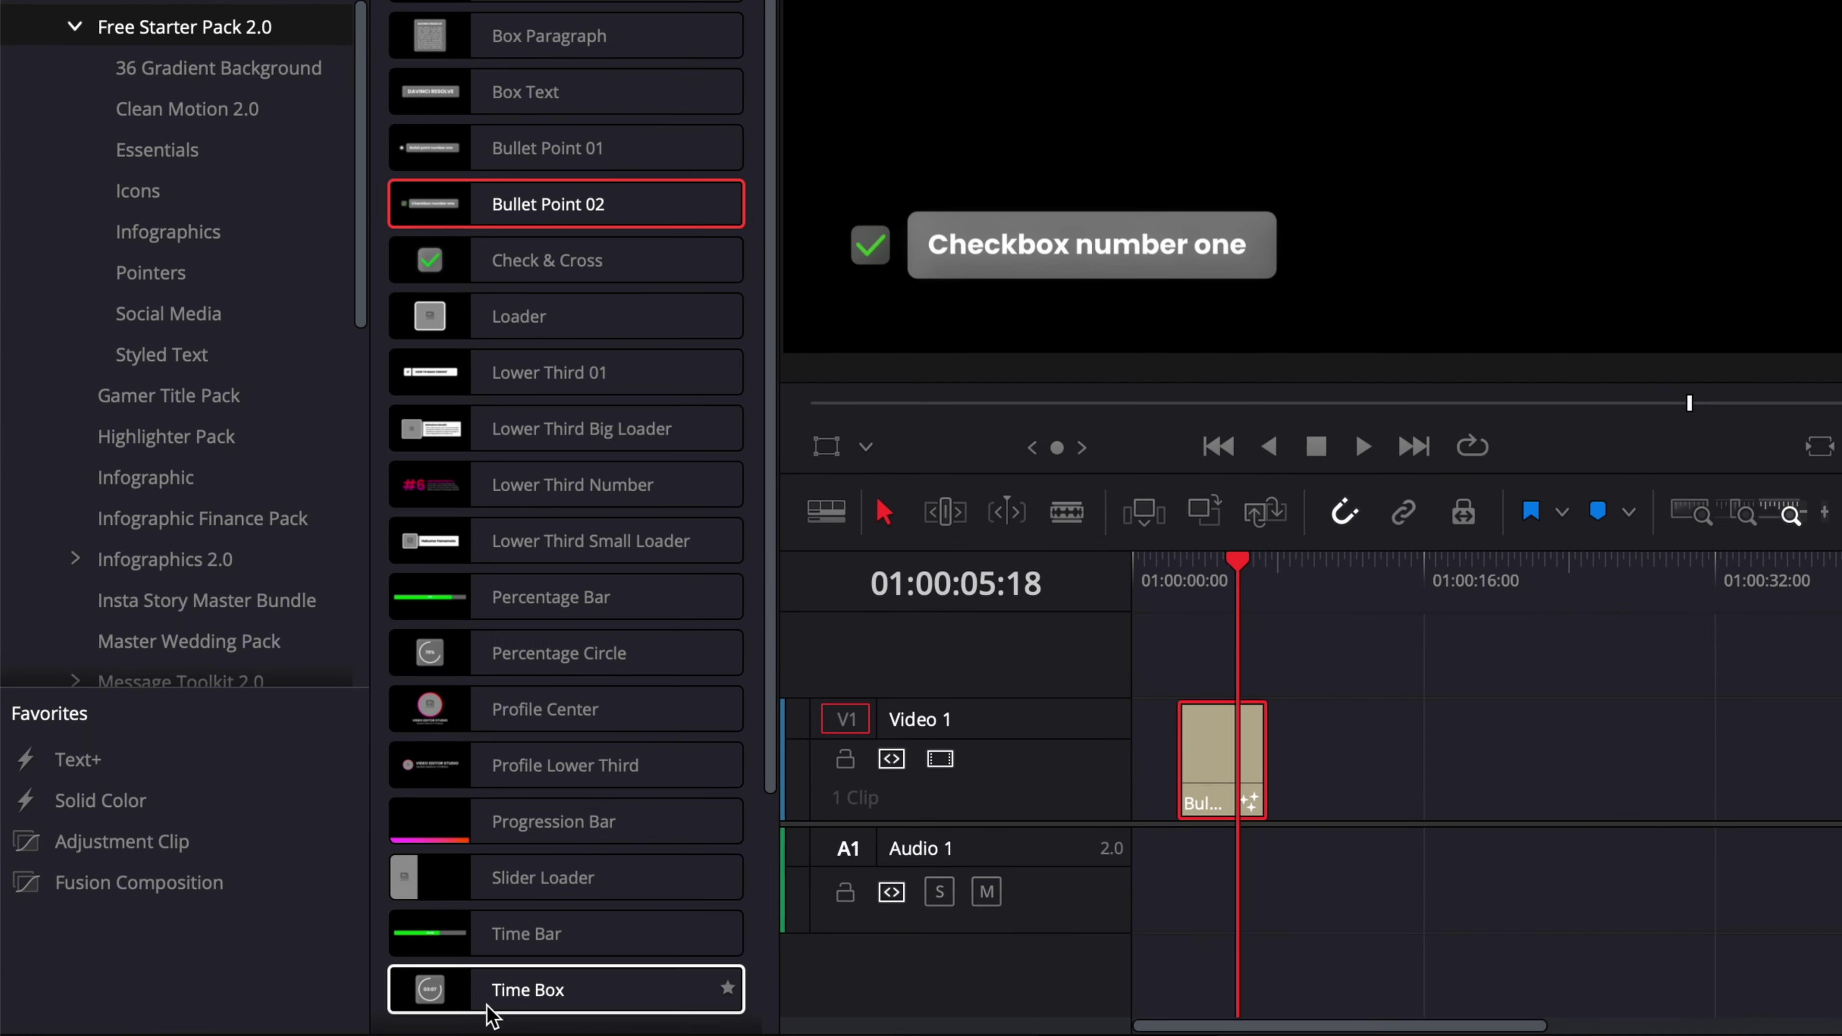
Step: Add the Time Box title to Video 1 as a second clip
drag(312, 1003, 798, 958)
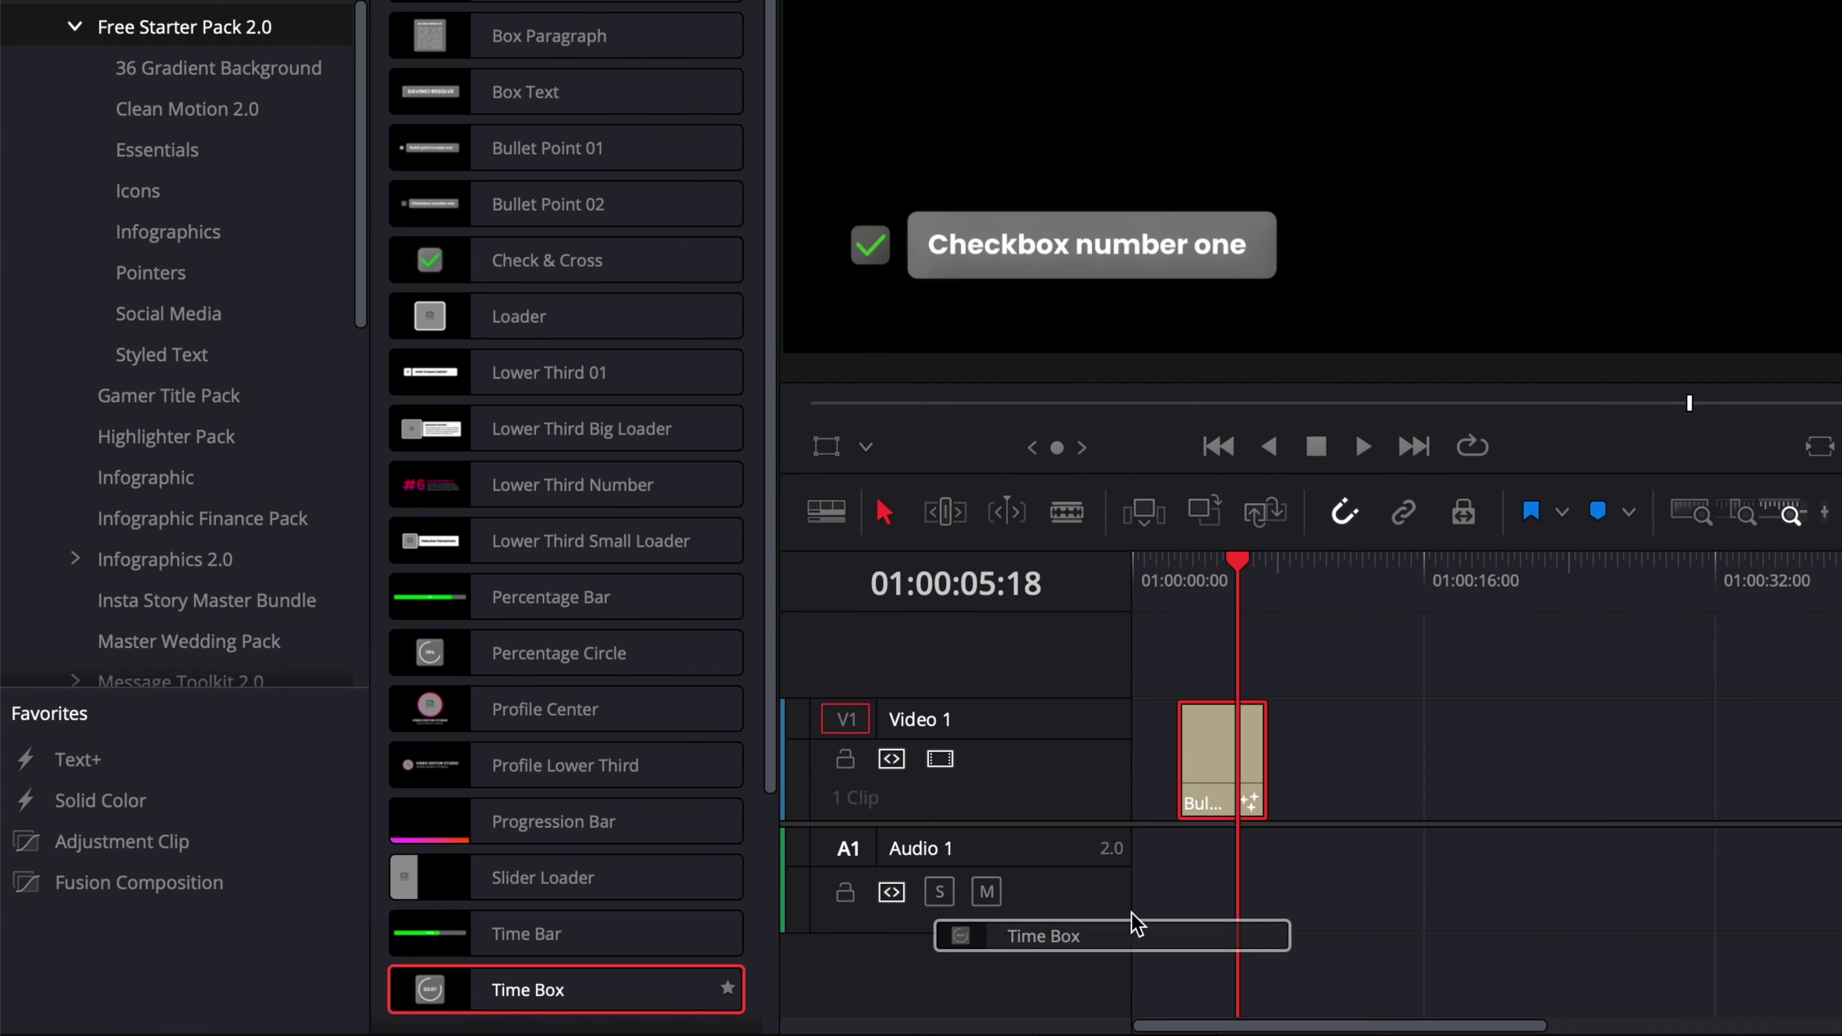
drag(1138, 924, 1363, 754)
click(1386, 589)
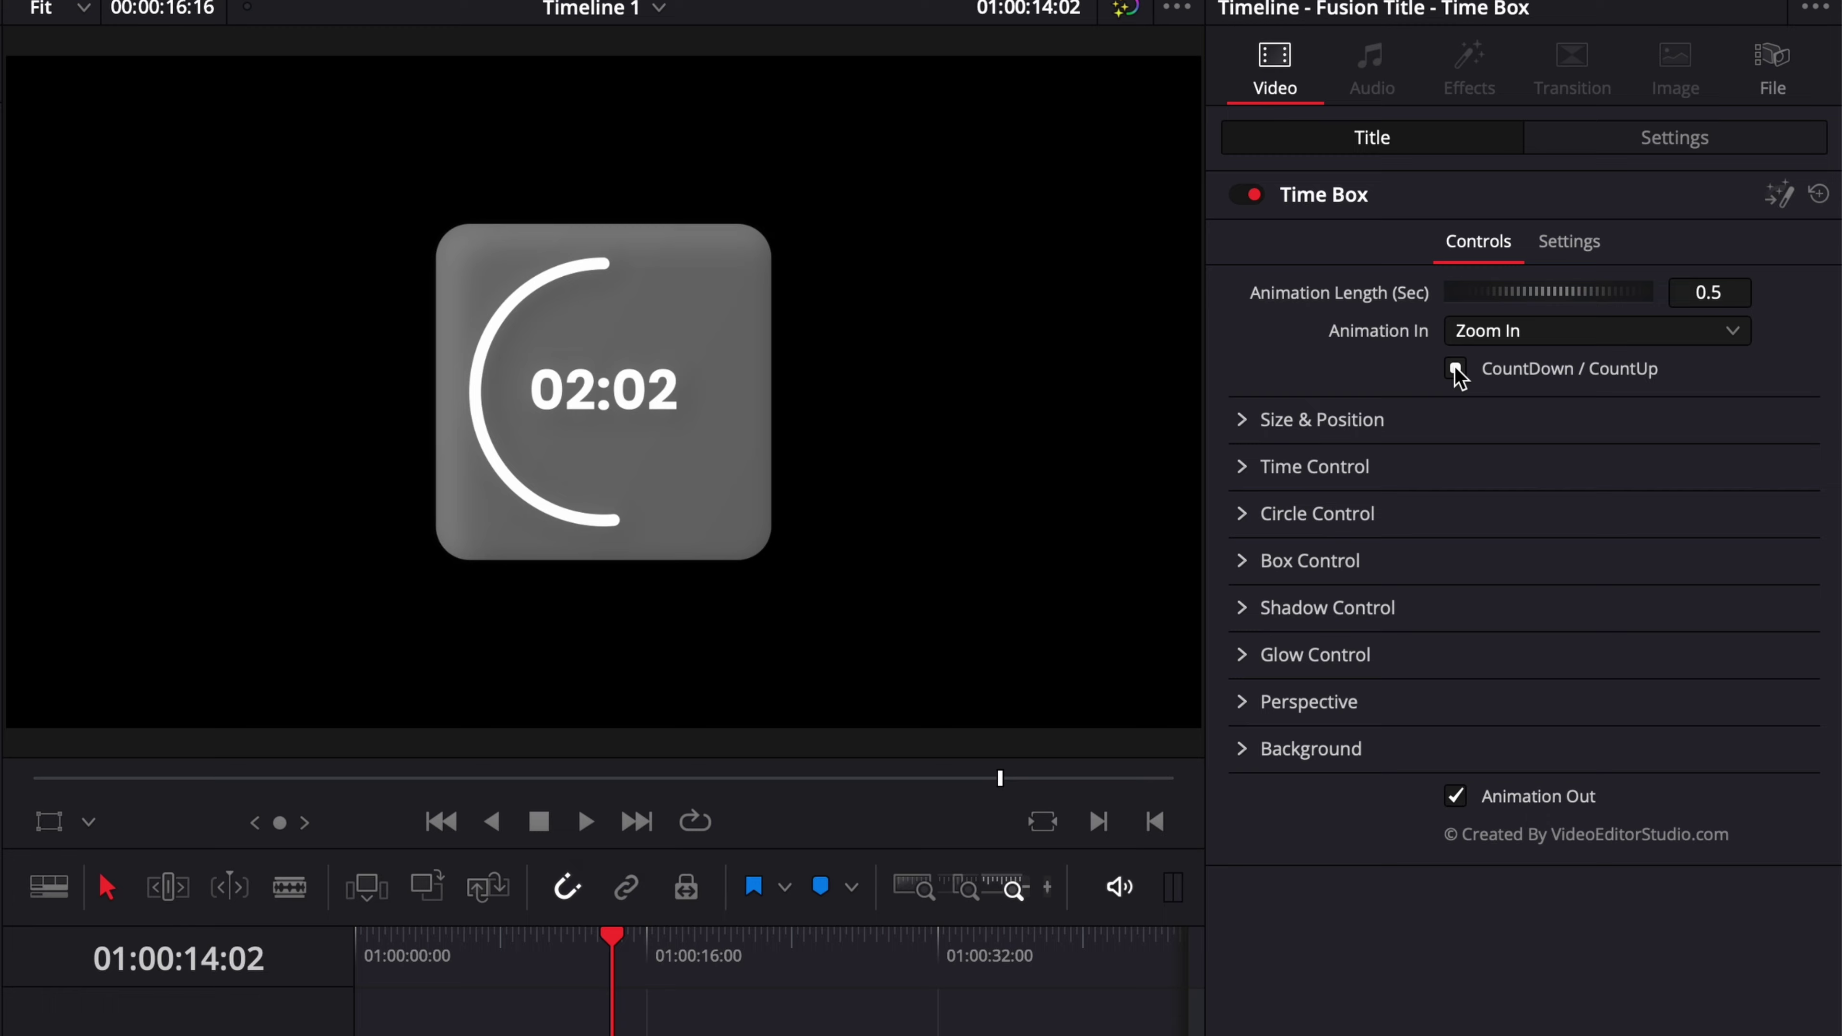
Step: Add the Loader title as a third clip and set its design to Extrude
drag(365, 530, 1133, 834)
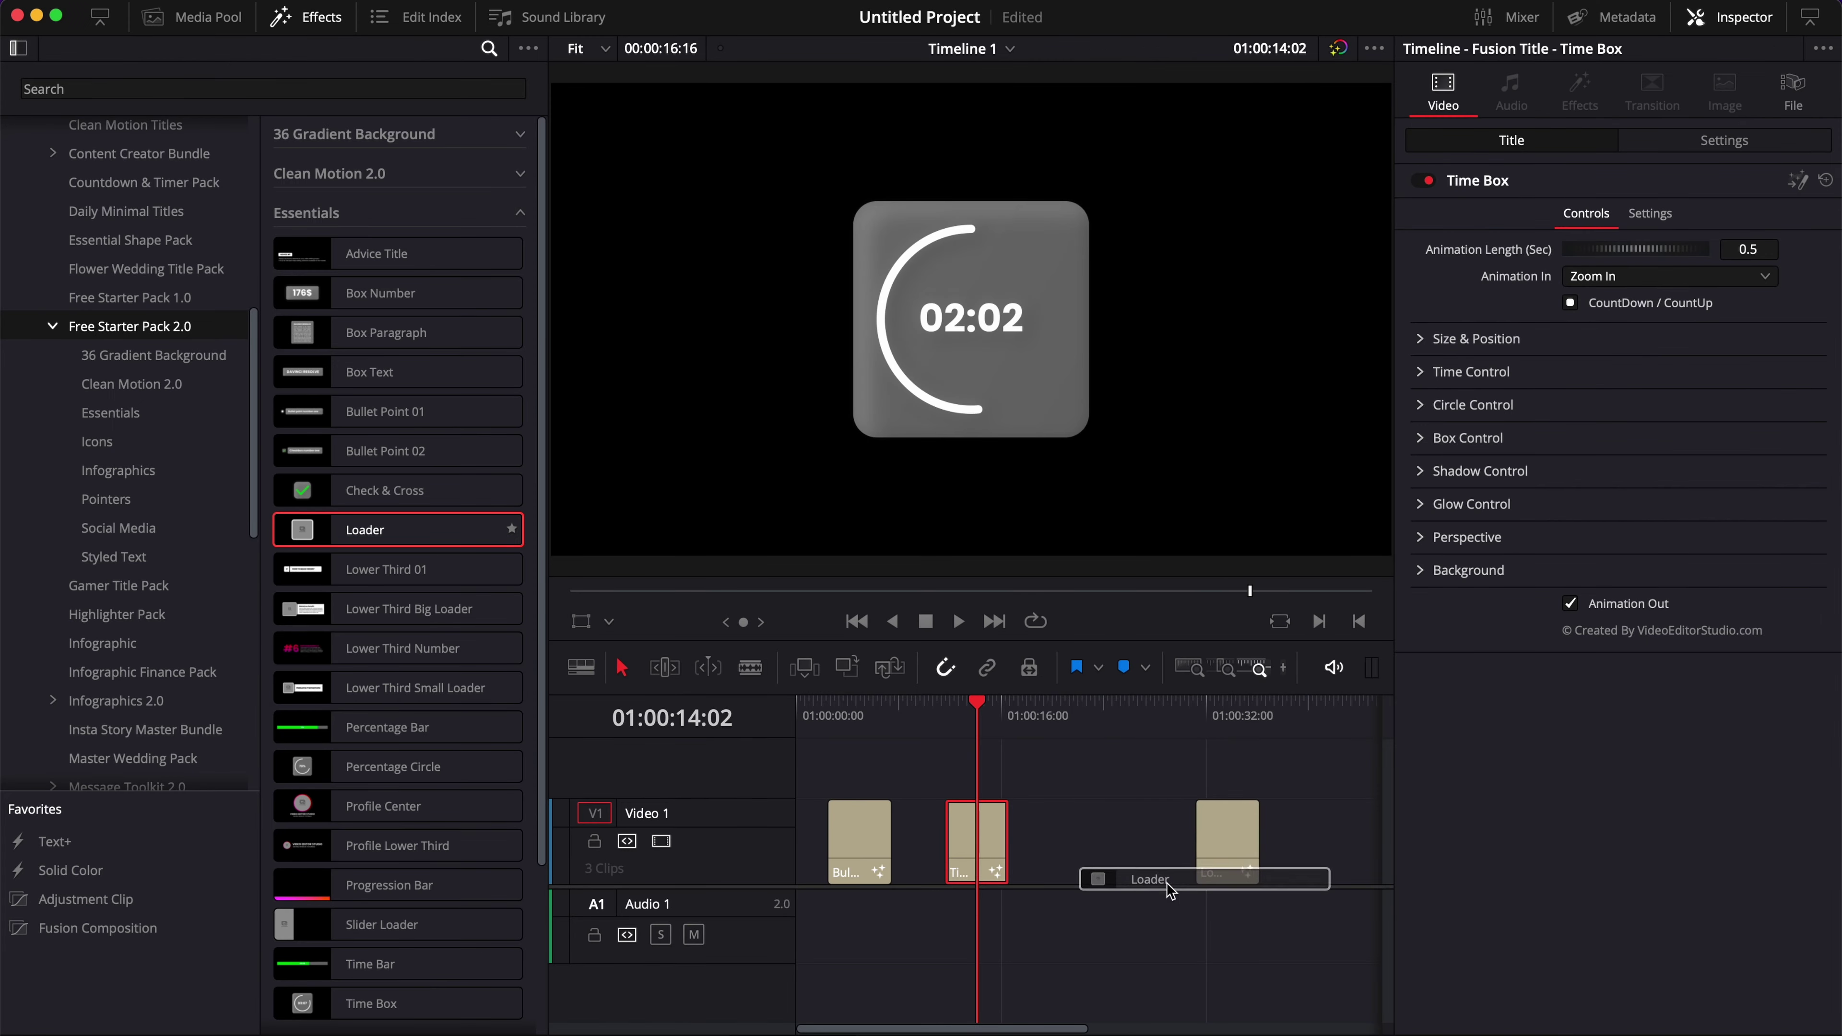
click(1139, 800)
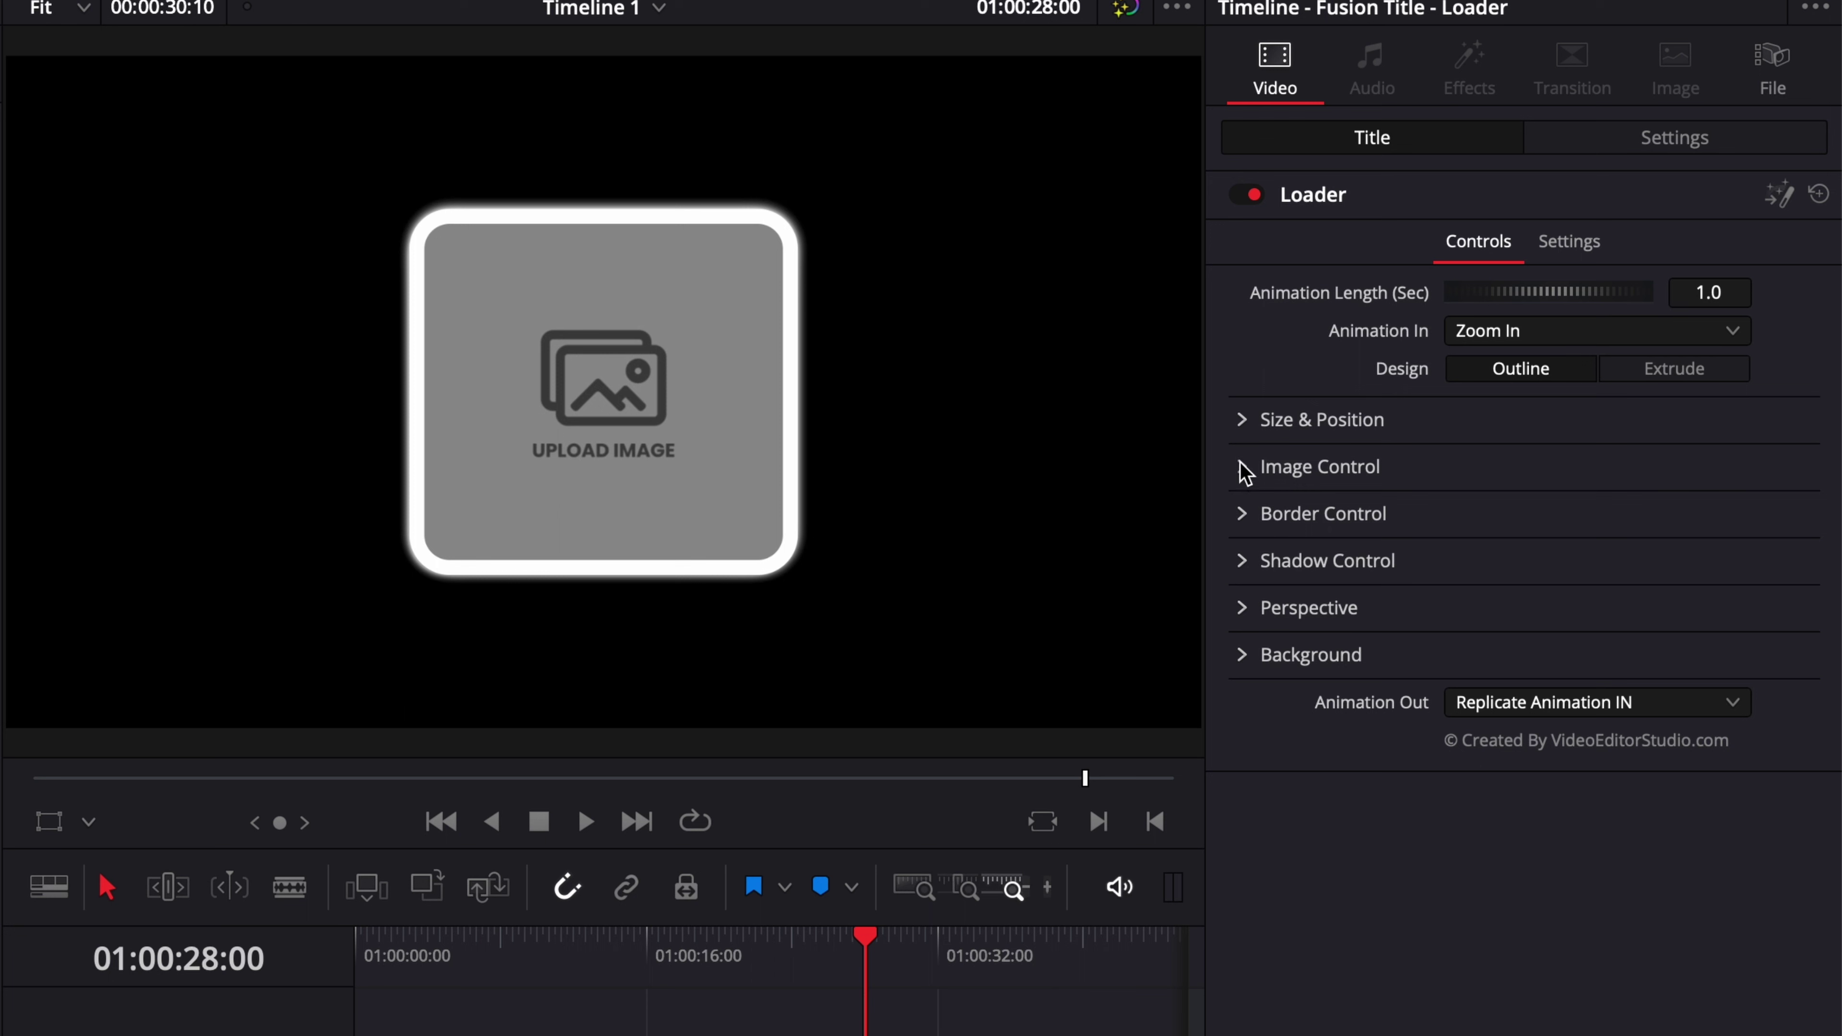
click(1245, 469)
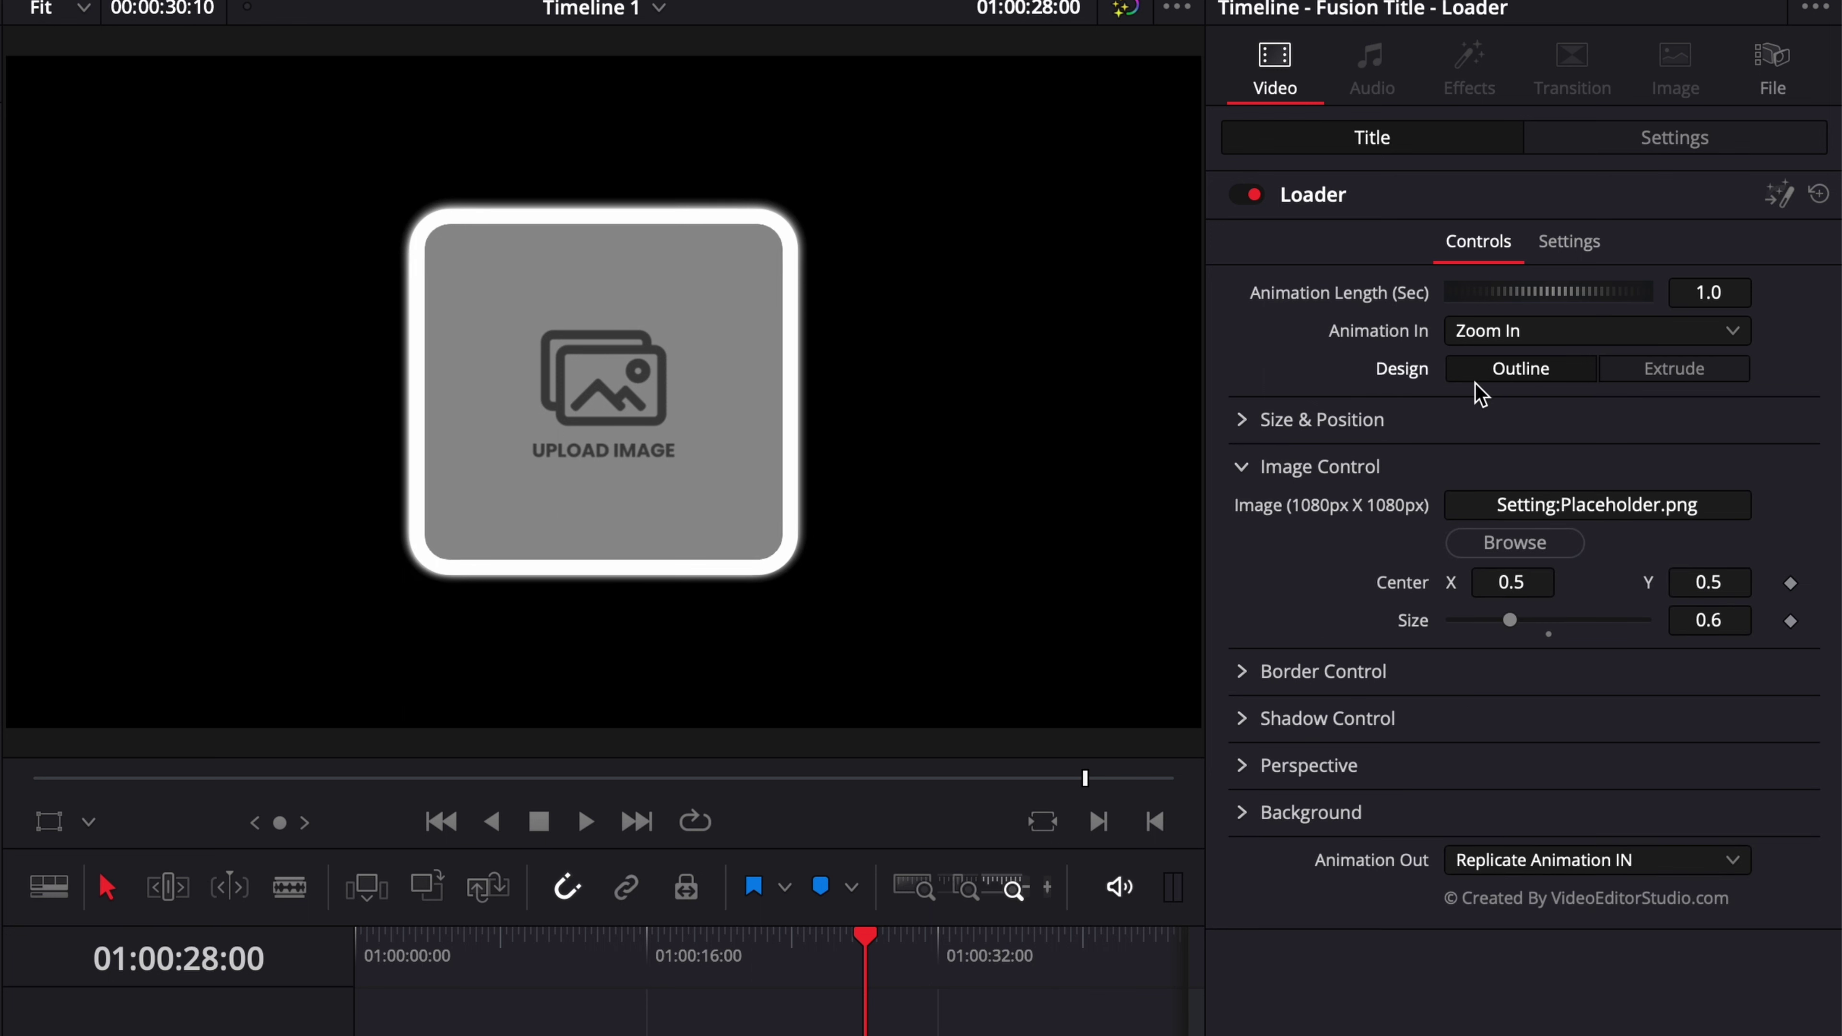
click(1693, 370)
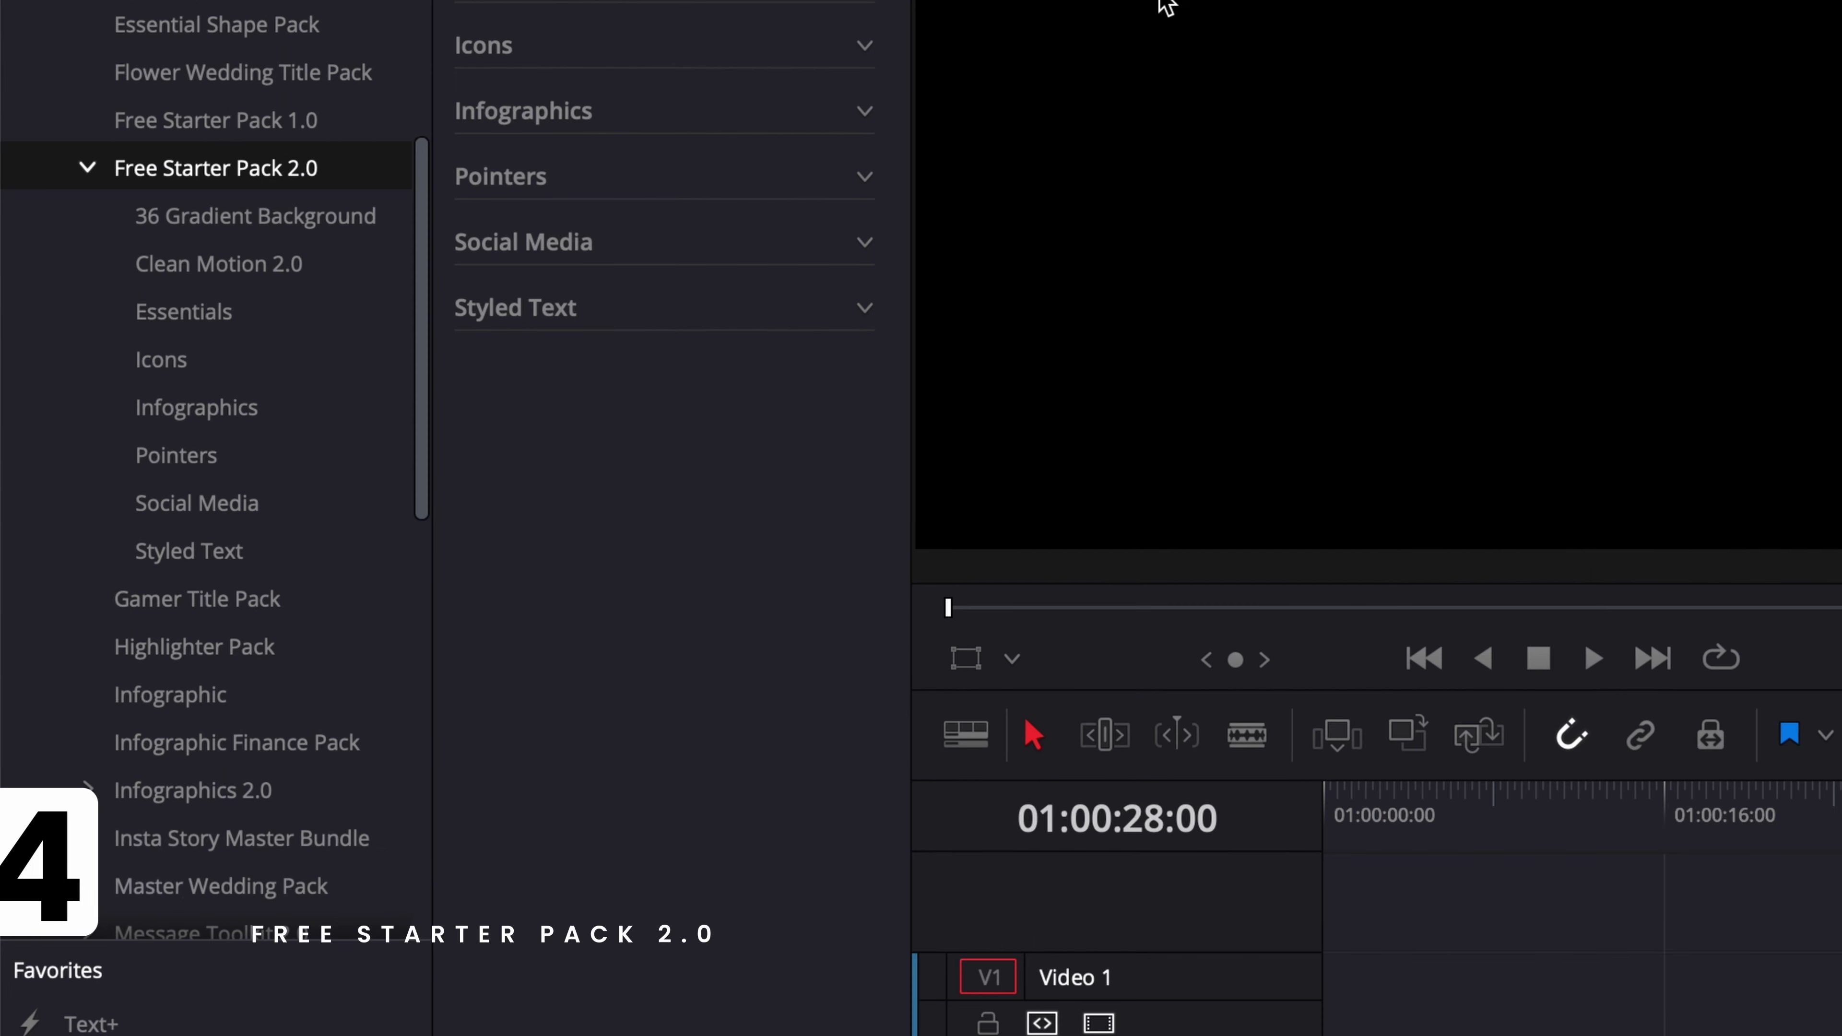
Step: Add the Business (VES) title from Icons to Video 1
click(865, 51)
drag(656, 226, 1141, 849)
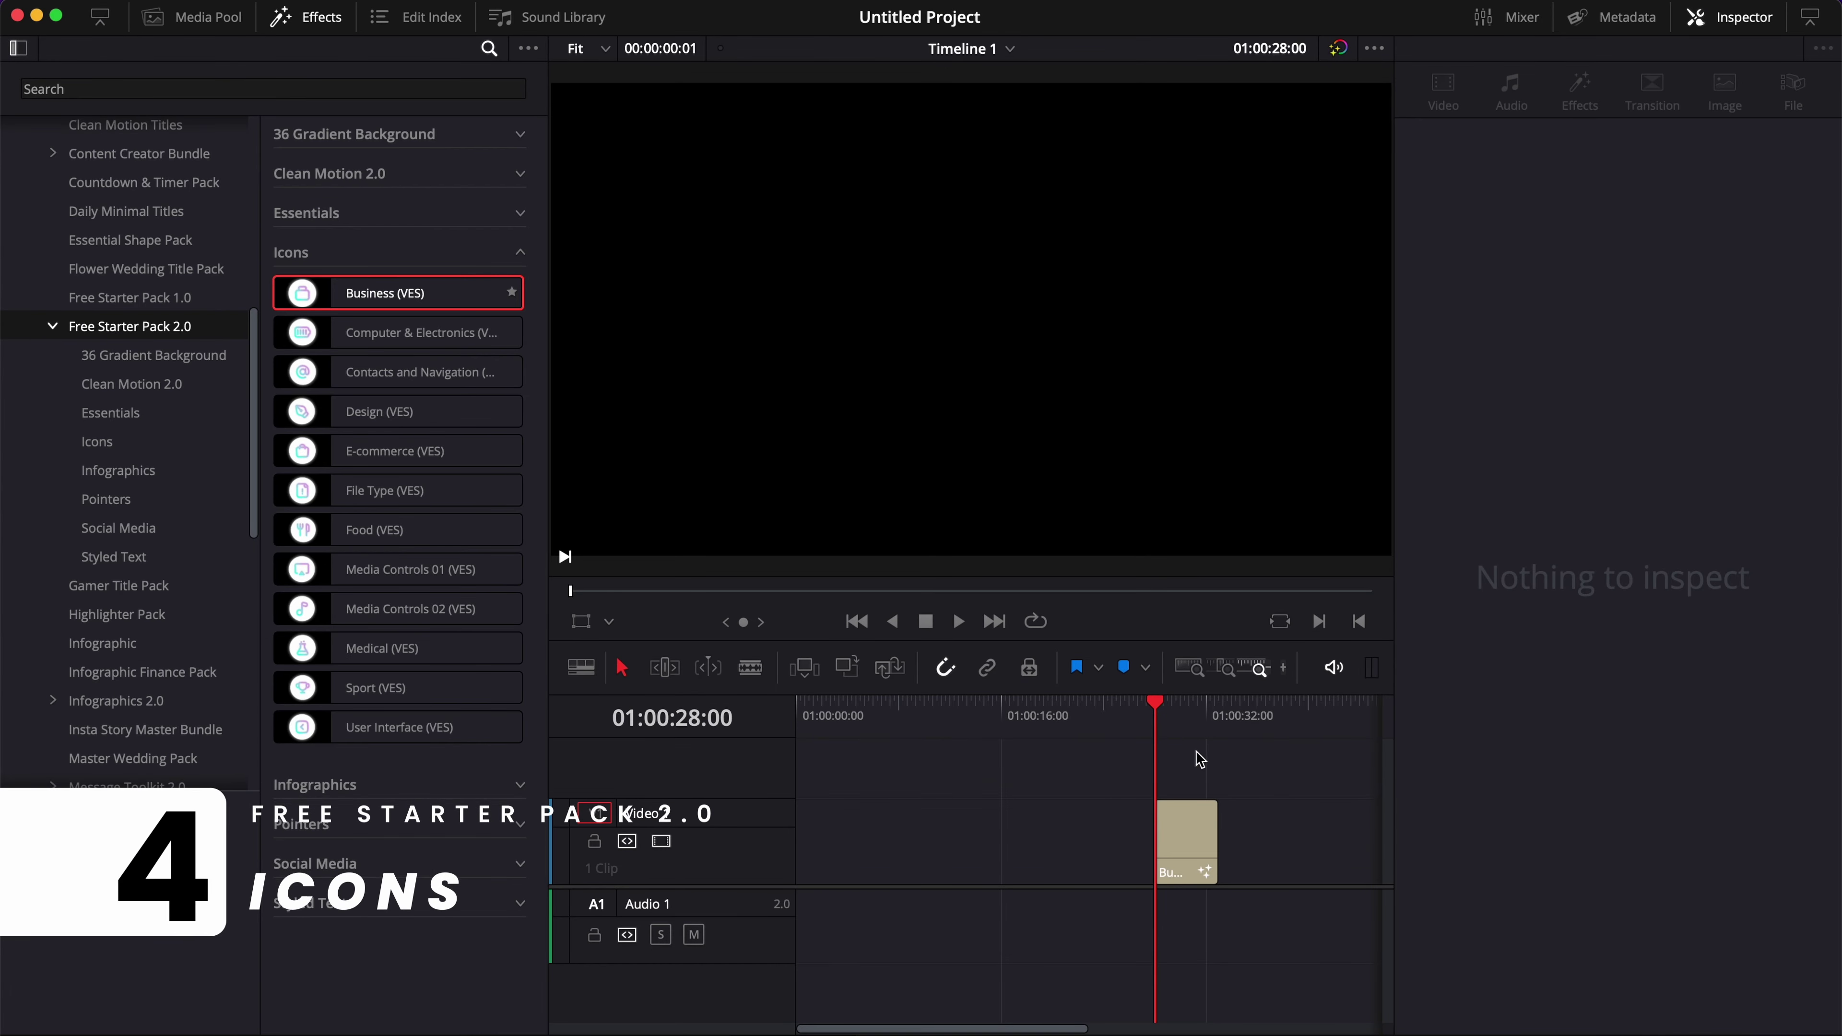
click(1195, 710)
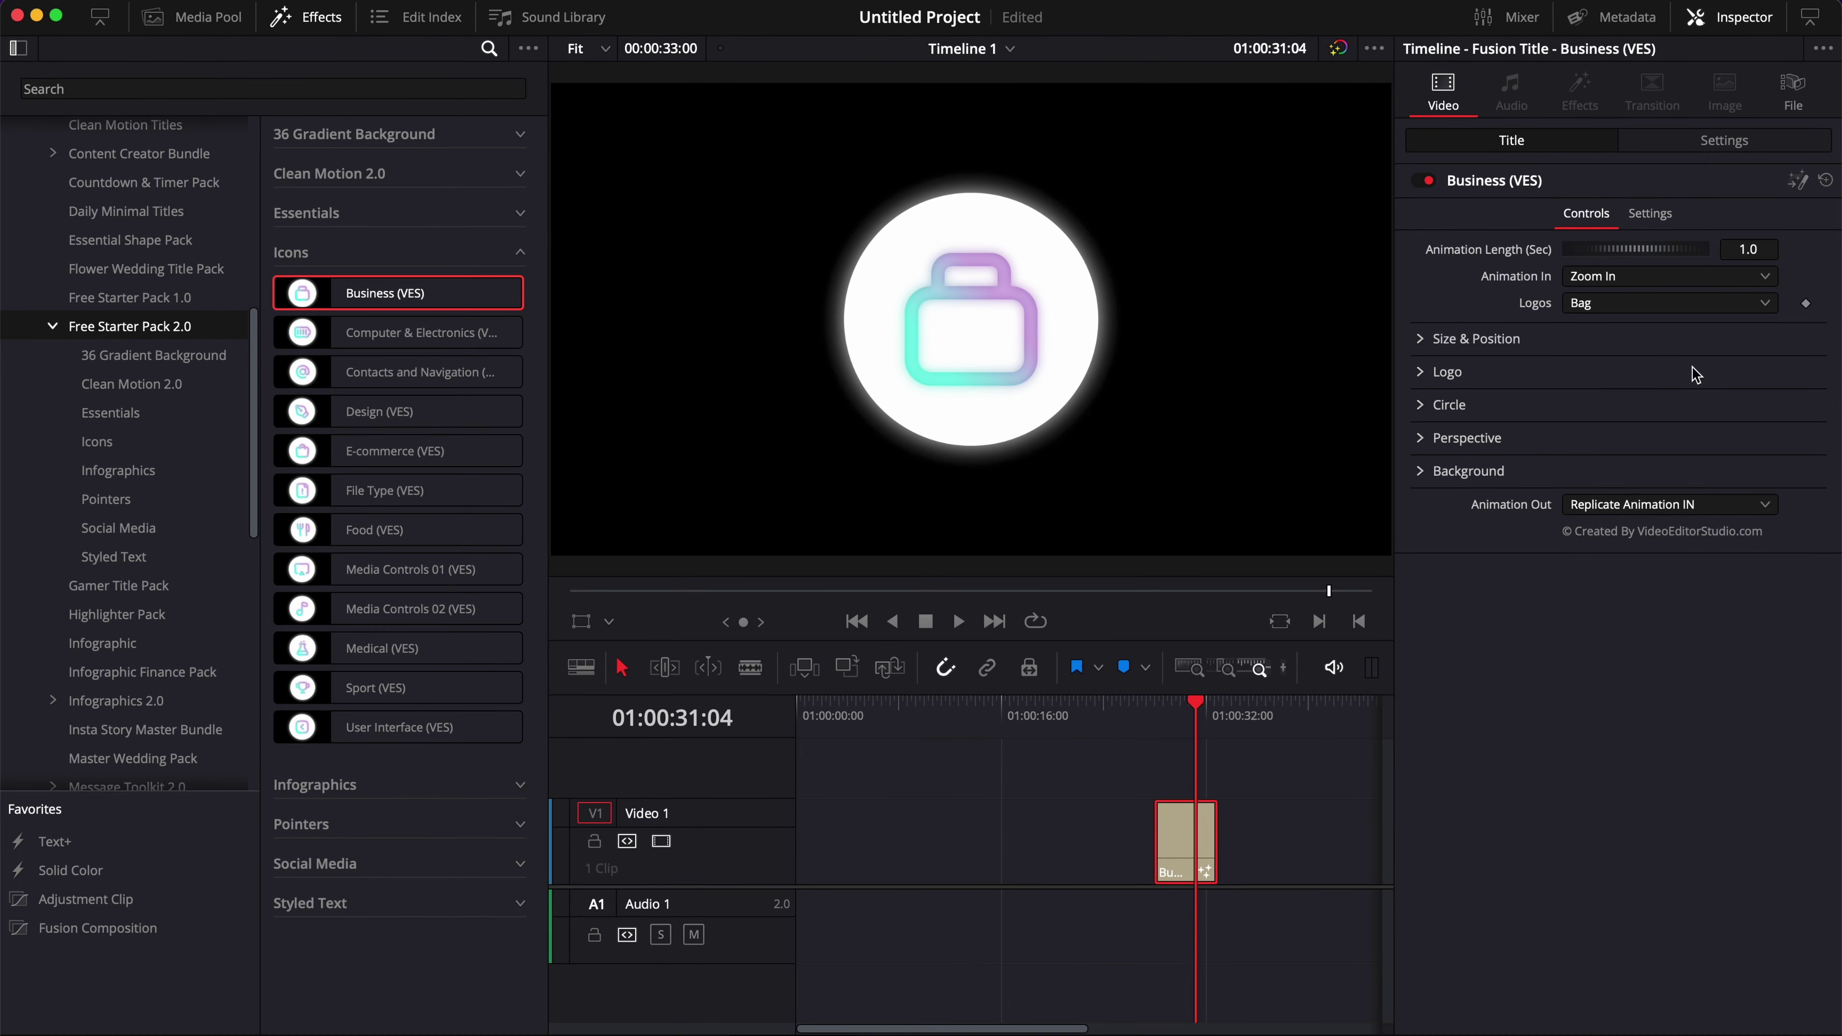
Step: Change the Business logo from the bag to the dollar bill and expand Circle settings
click(1650, 303)
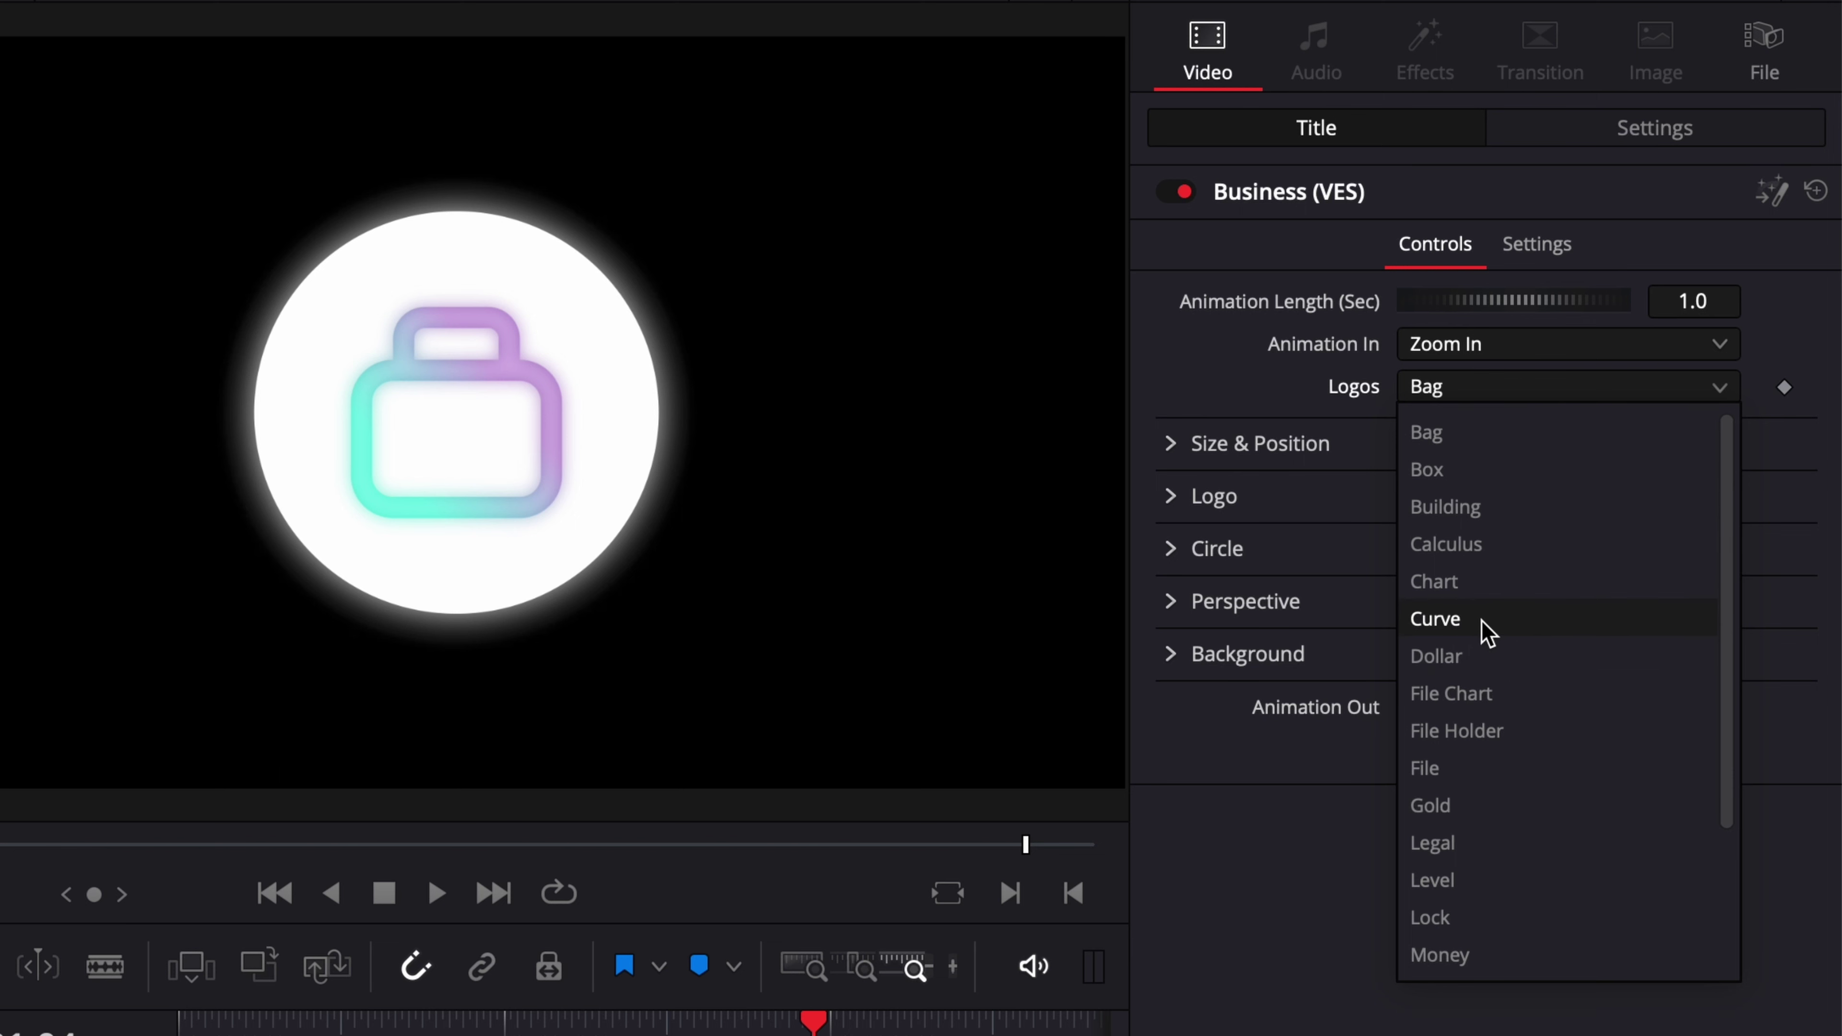
click(1486, 631)
click(1526, 392)
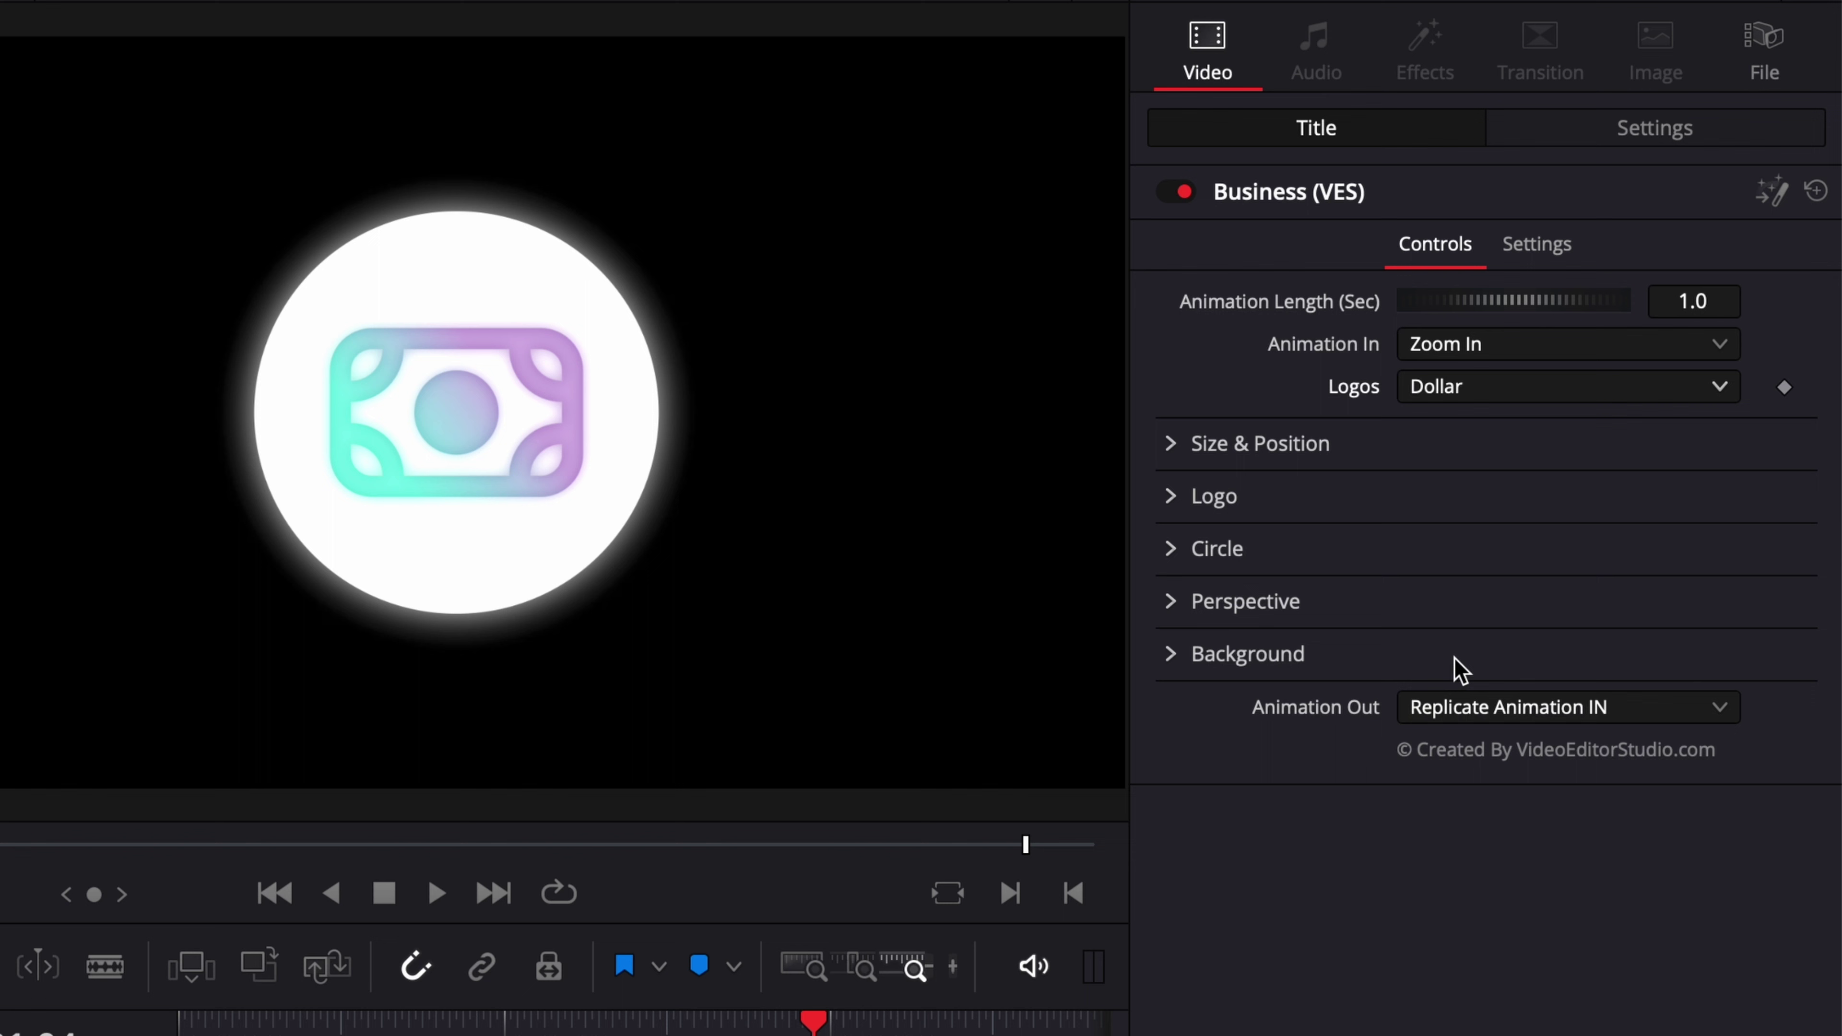
click(1471, 549)
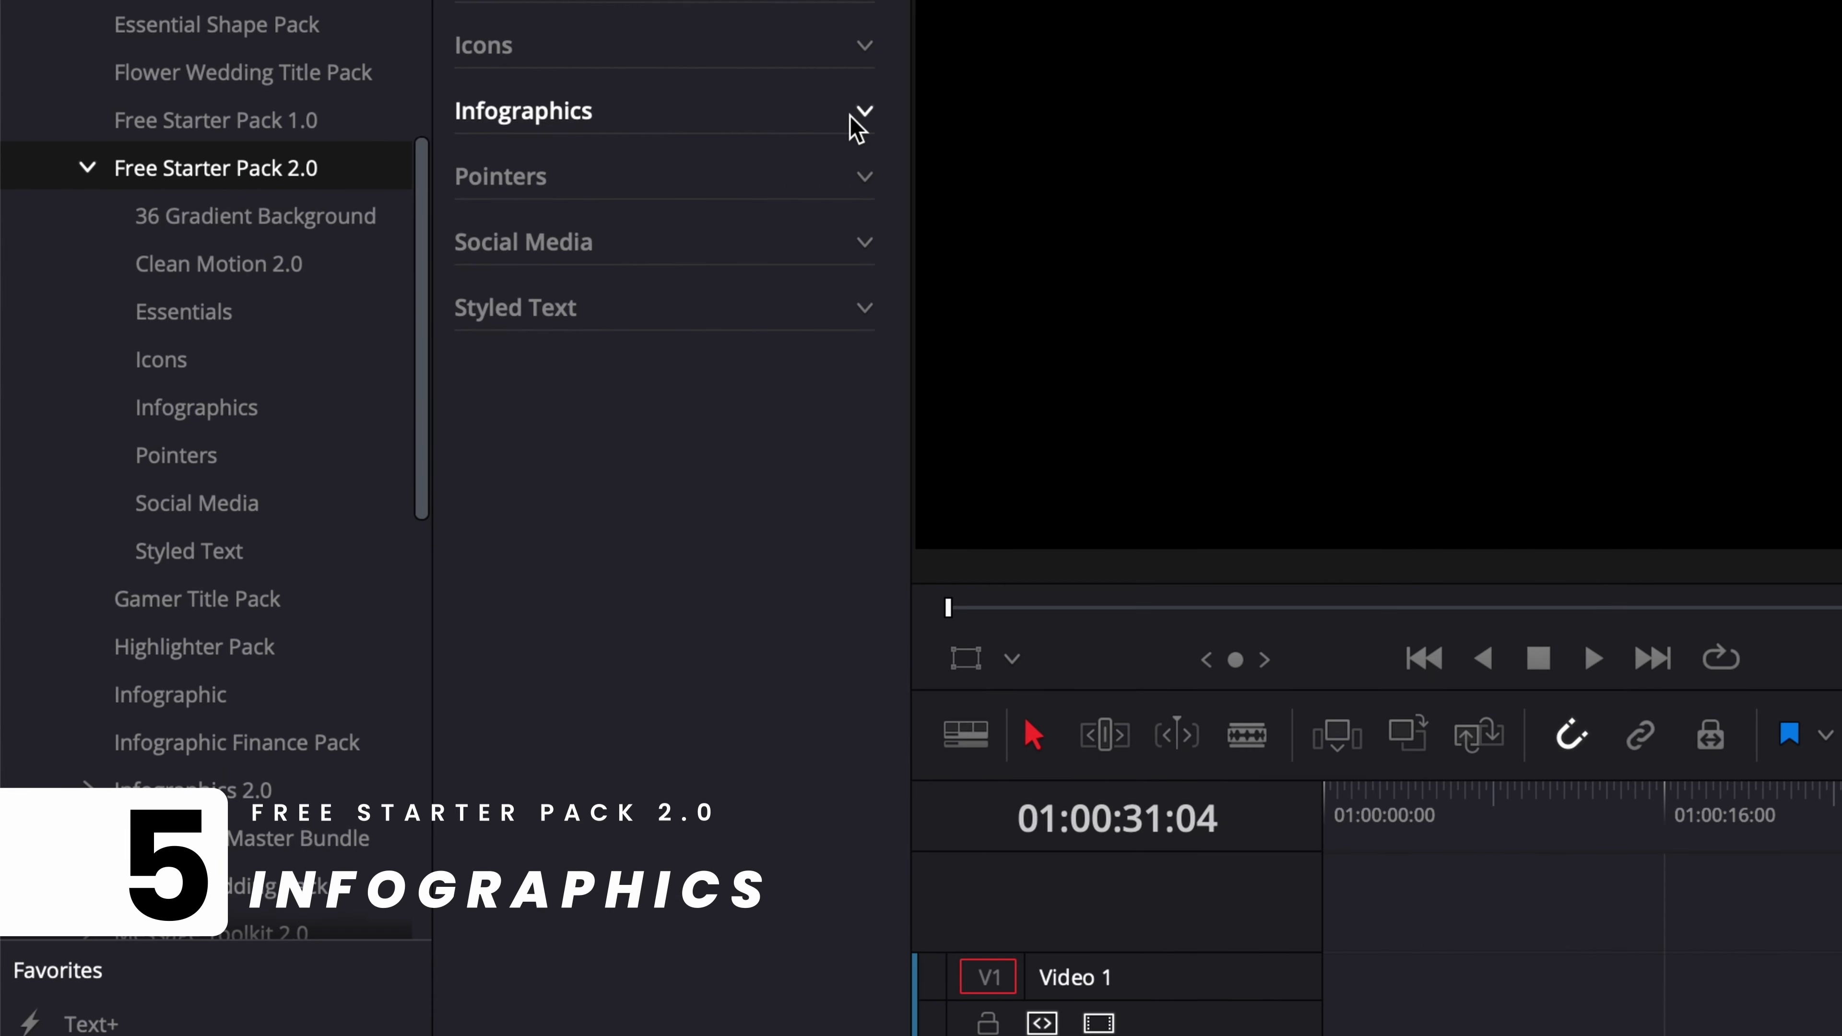
Step: Place Chart Bar Horizontal from Infographics at the timeline start and play it
click(857, 115)
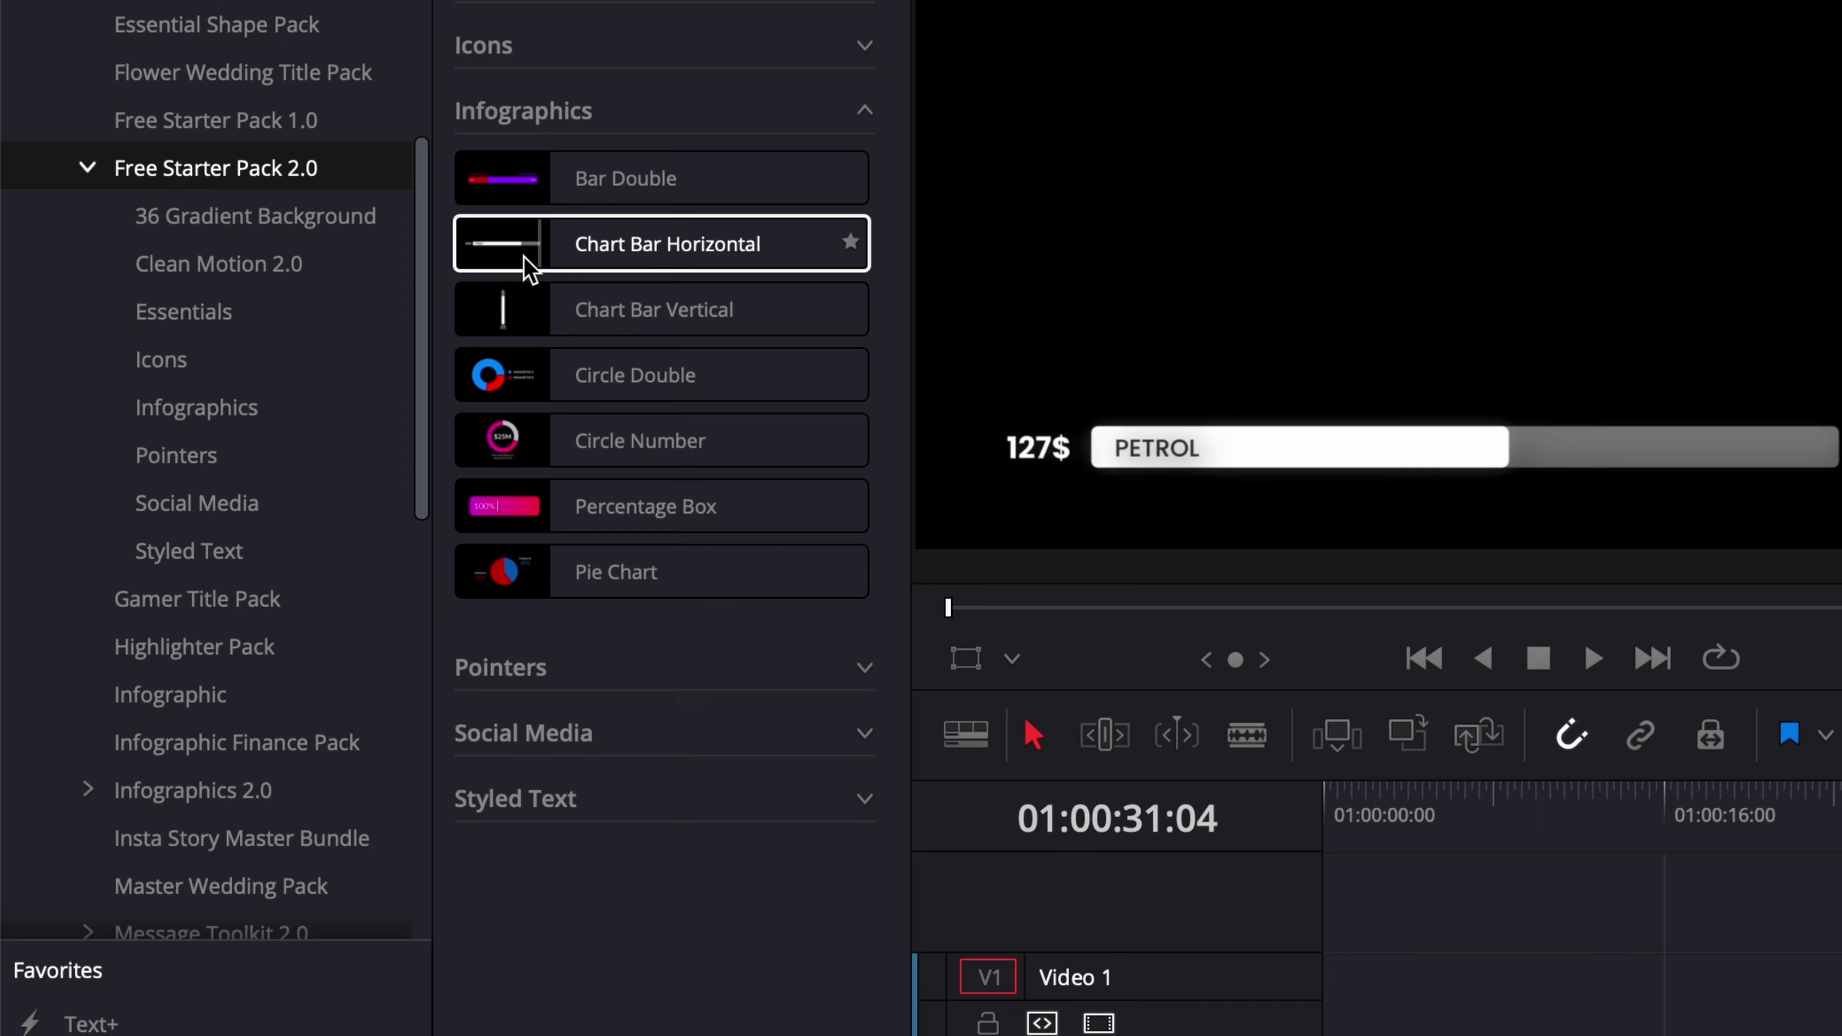
drag(536, 262, 1449, 1035)
drag(904, 861, 803, 870)
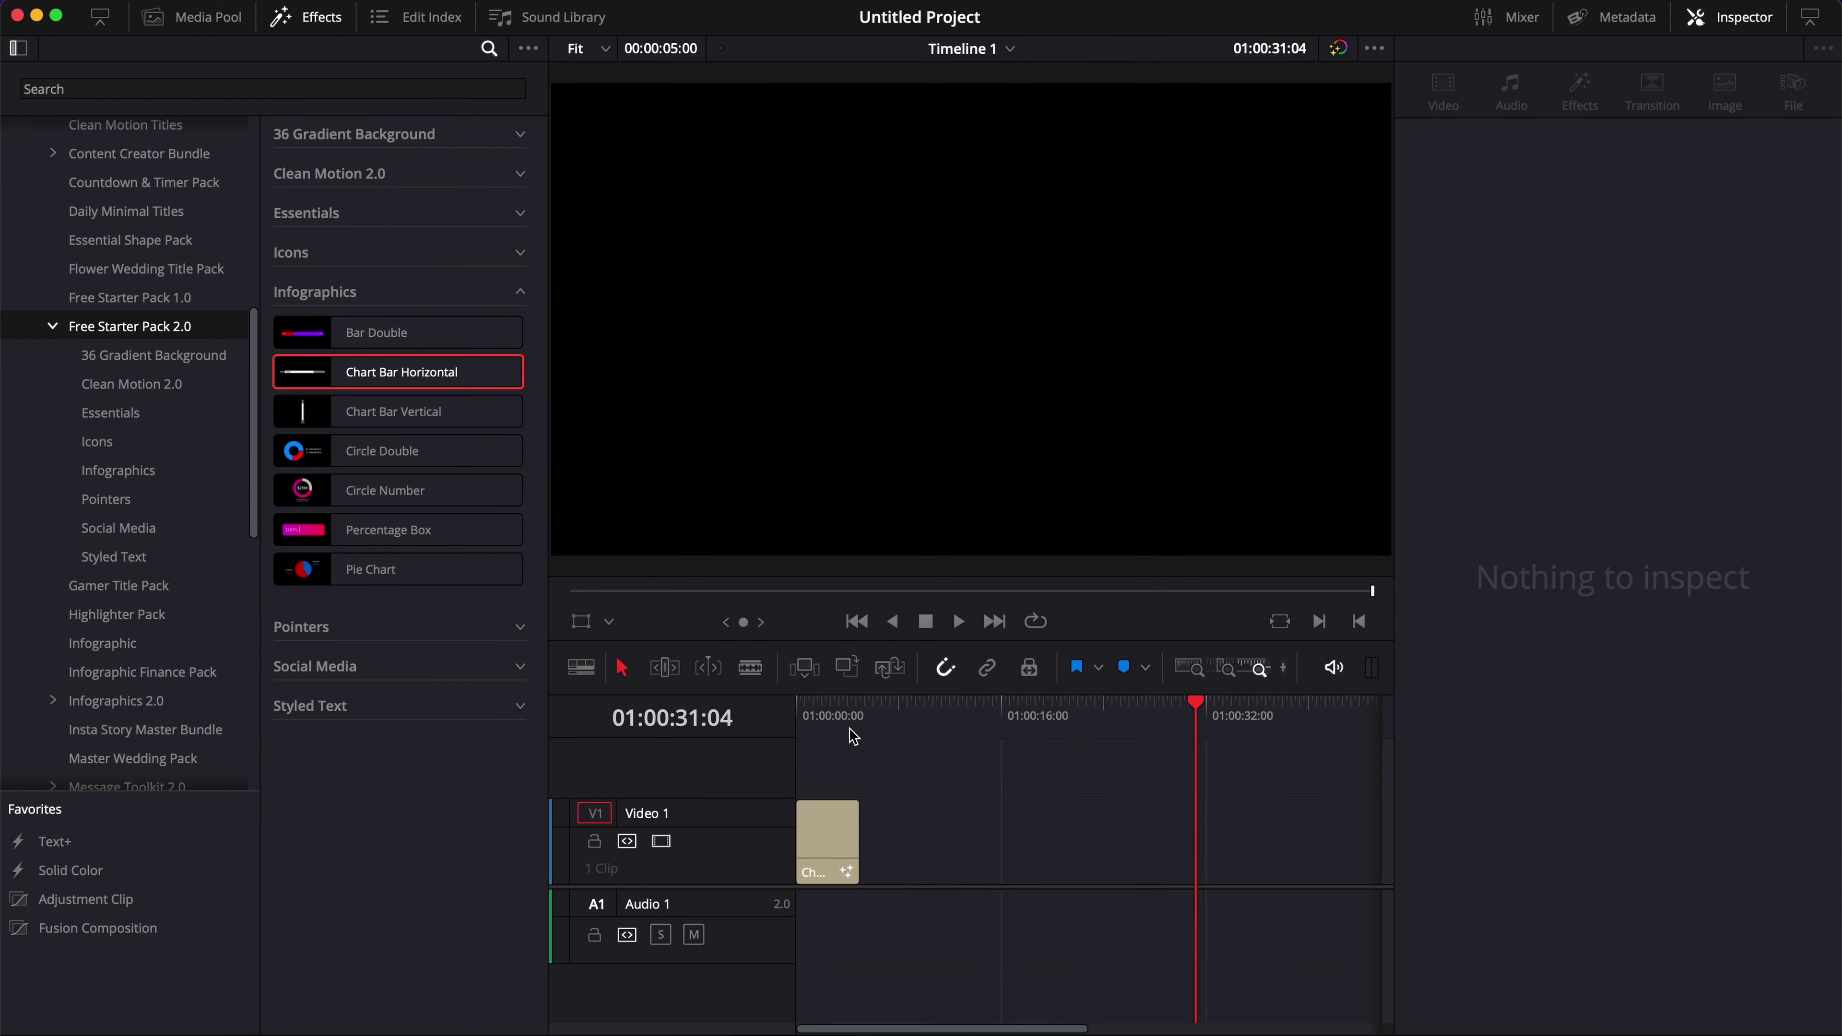
click(829, 716)
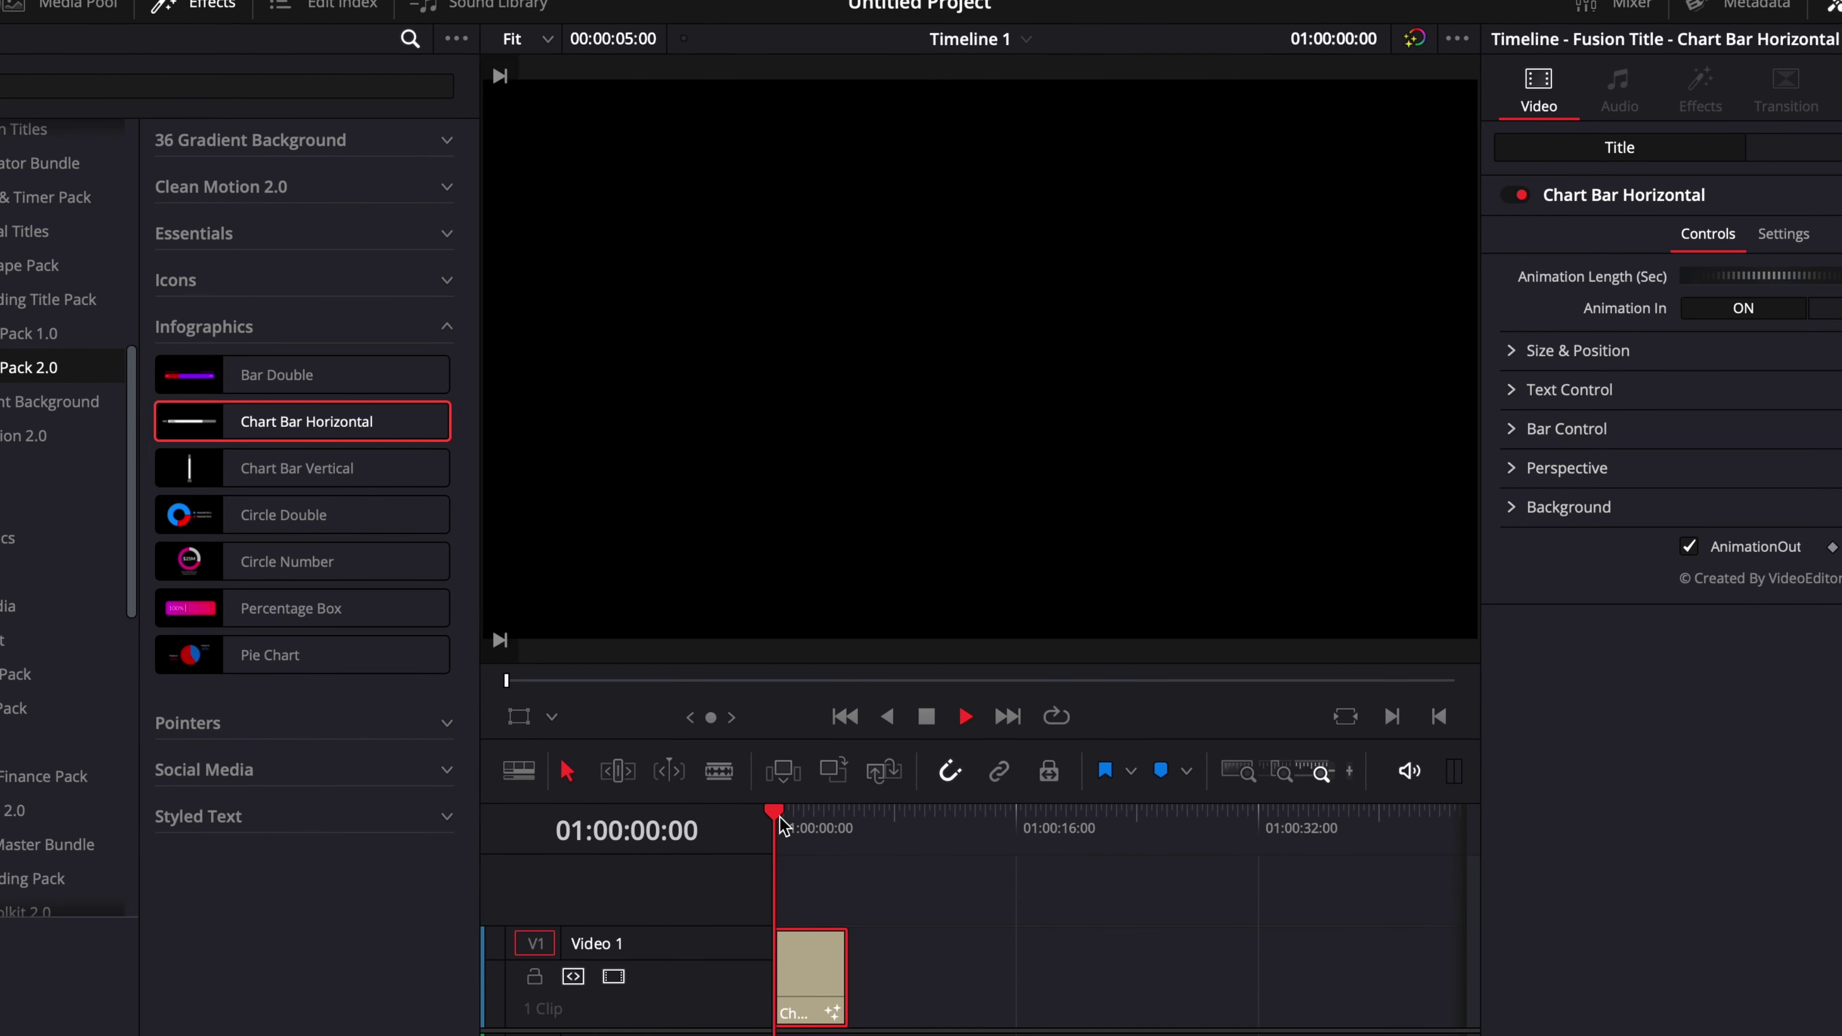
key(space)
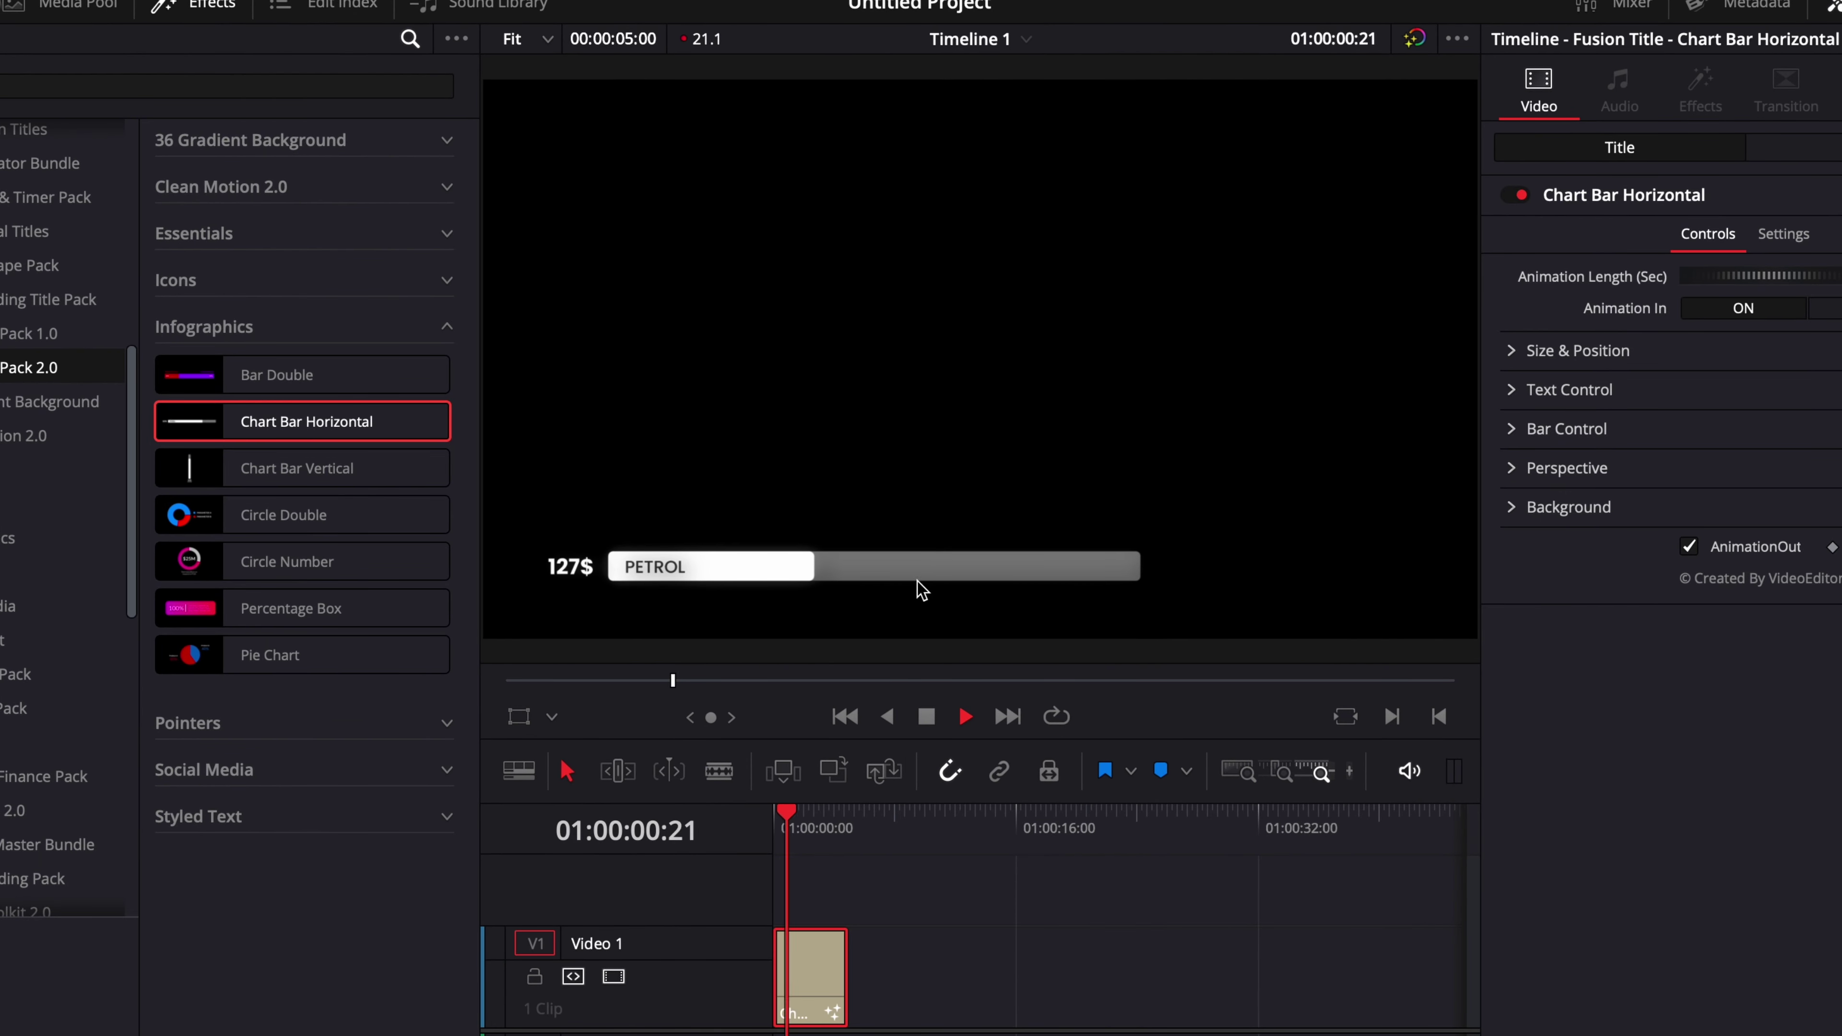
key(space)
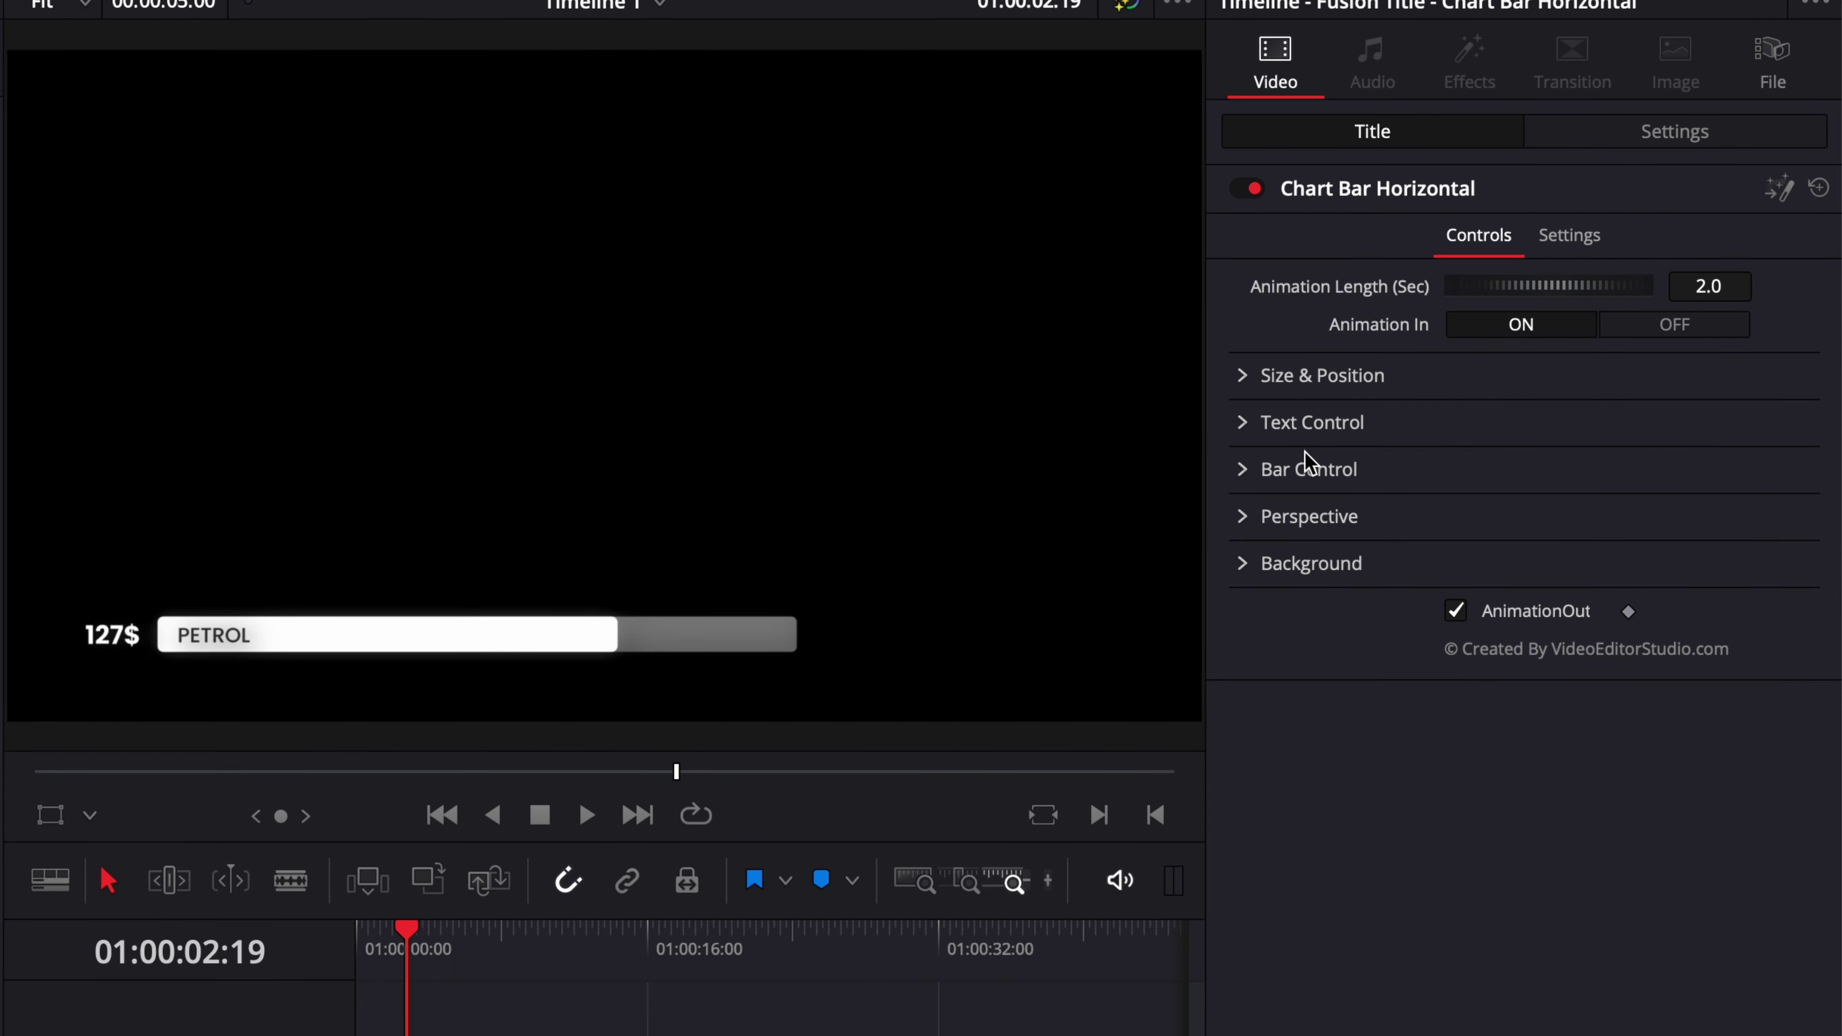
Step: Raise the chart's bar scale to 0.767 so the PETROL bar fills most of its track
click(1245, 472)
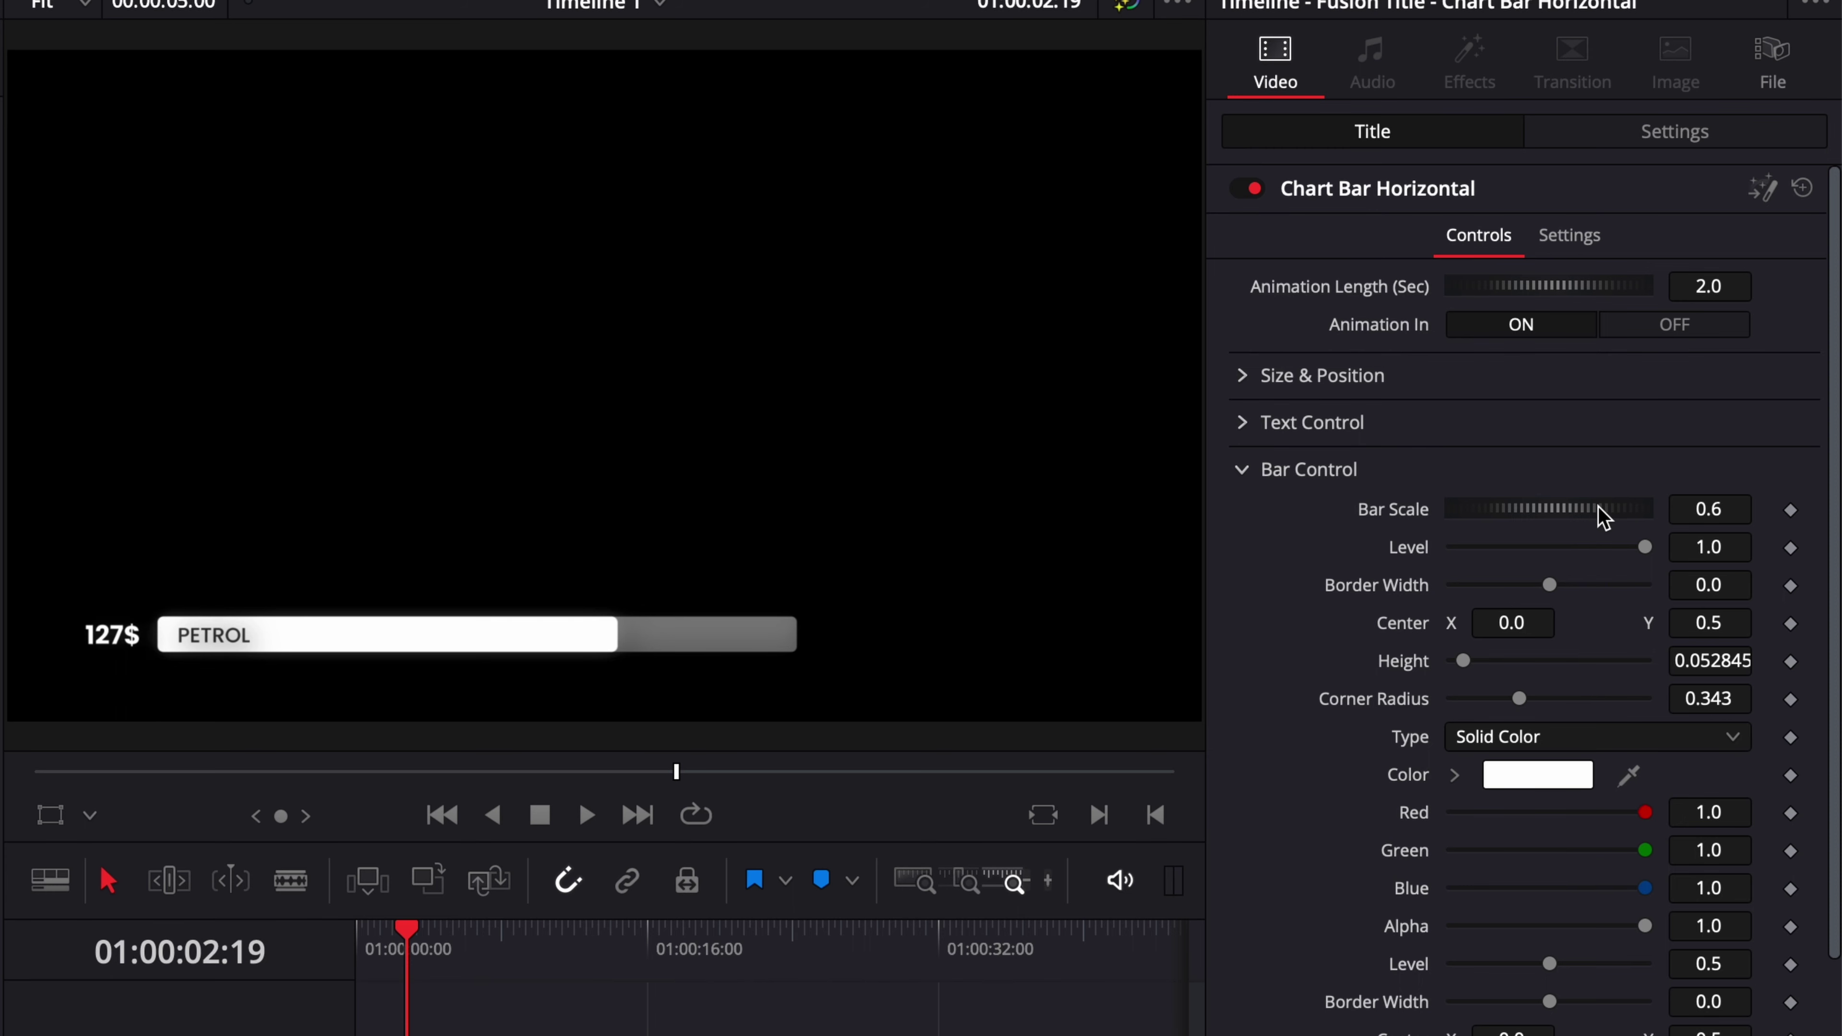
mouse_move(1599, 508)
mouse_down()
mouse_move(1523, 516)
mouse_move(1632, 511)
mouse_up()
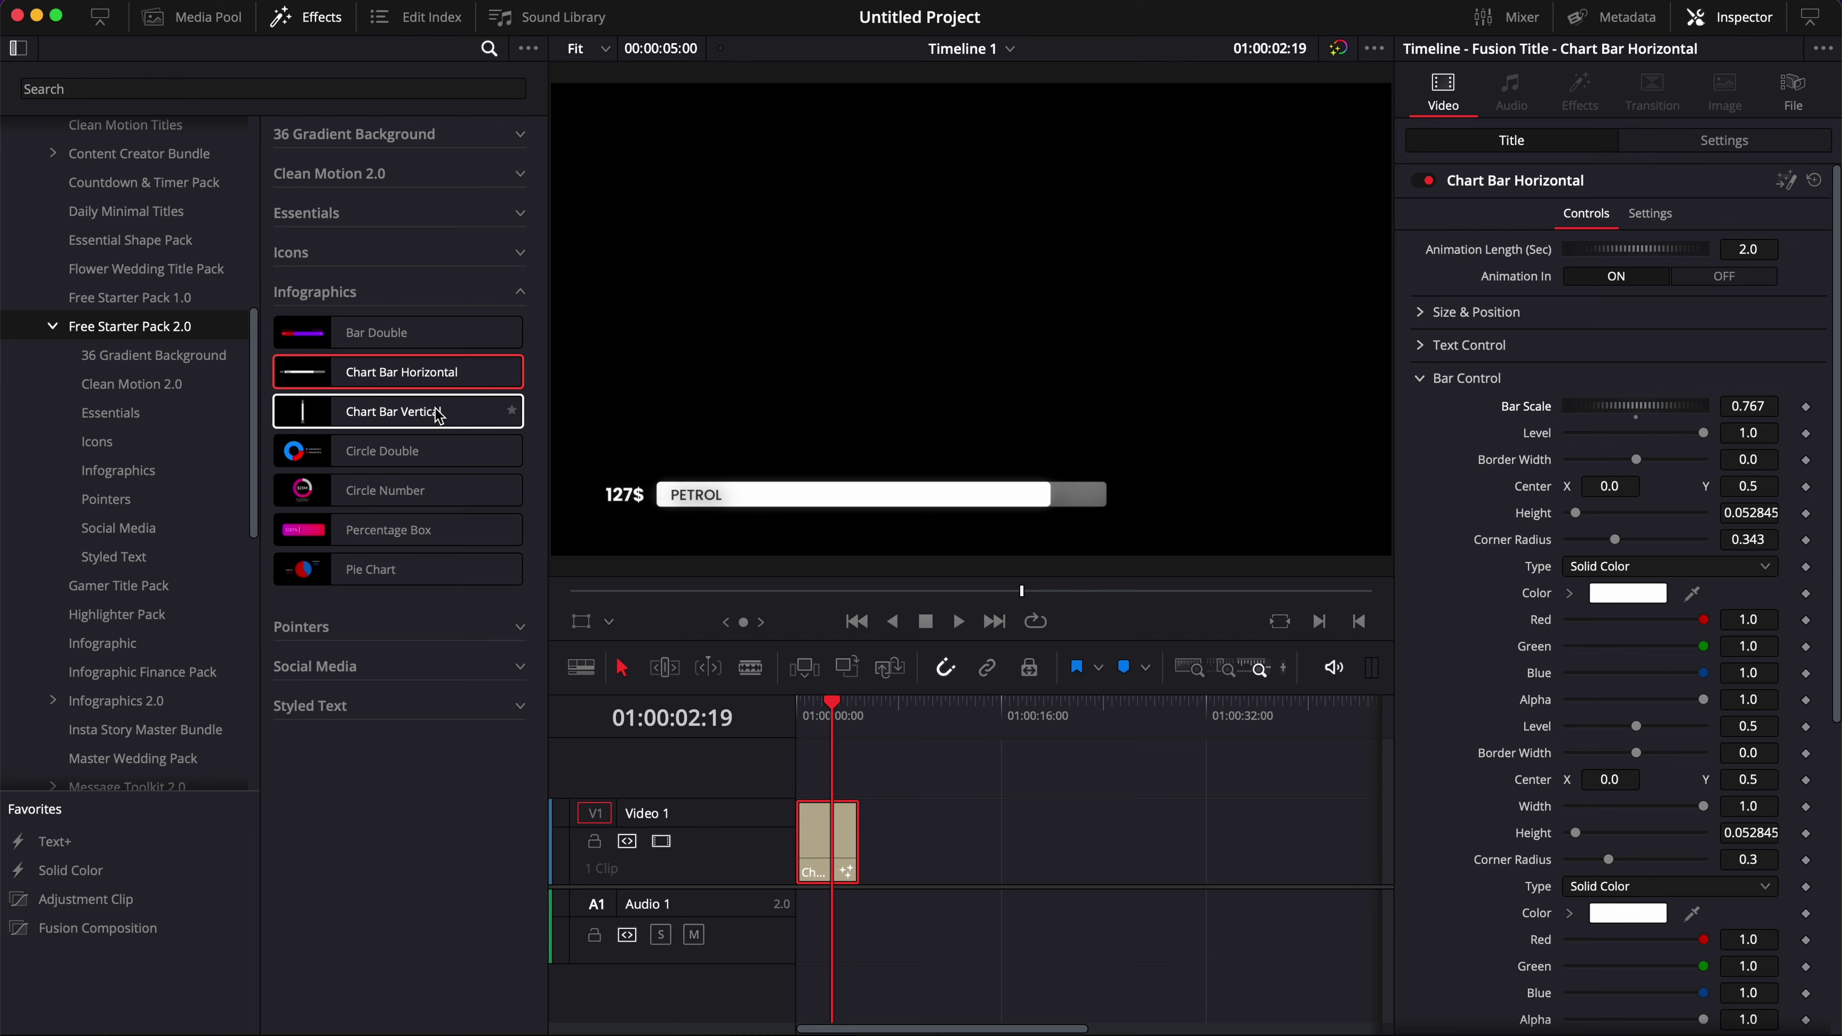
click(439, 414)
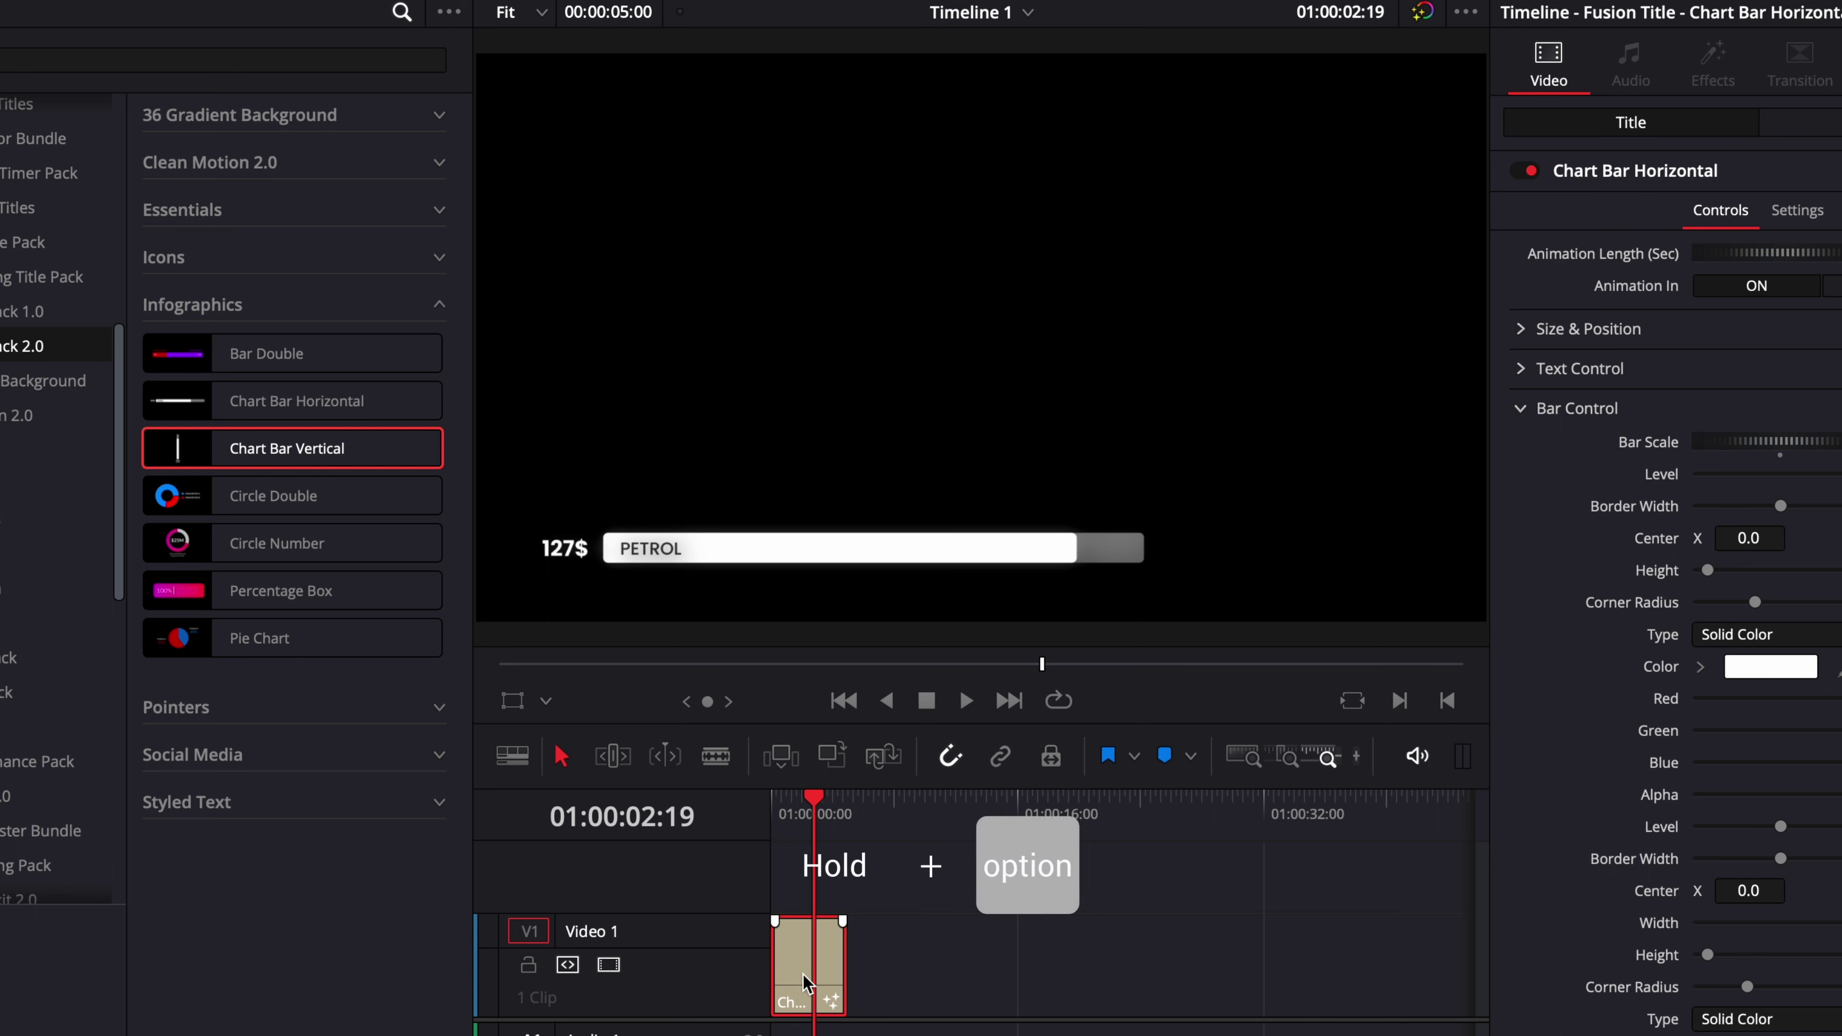
Step: Duplicate the chart bar clip onto a new track above and set its Center Y to 0.597
drag(803, 973, 802, 875)
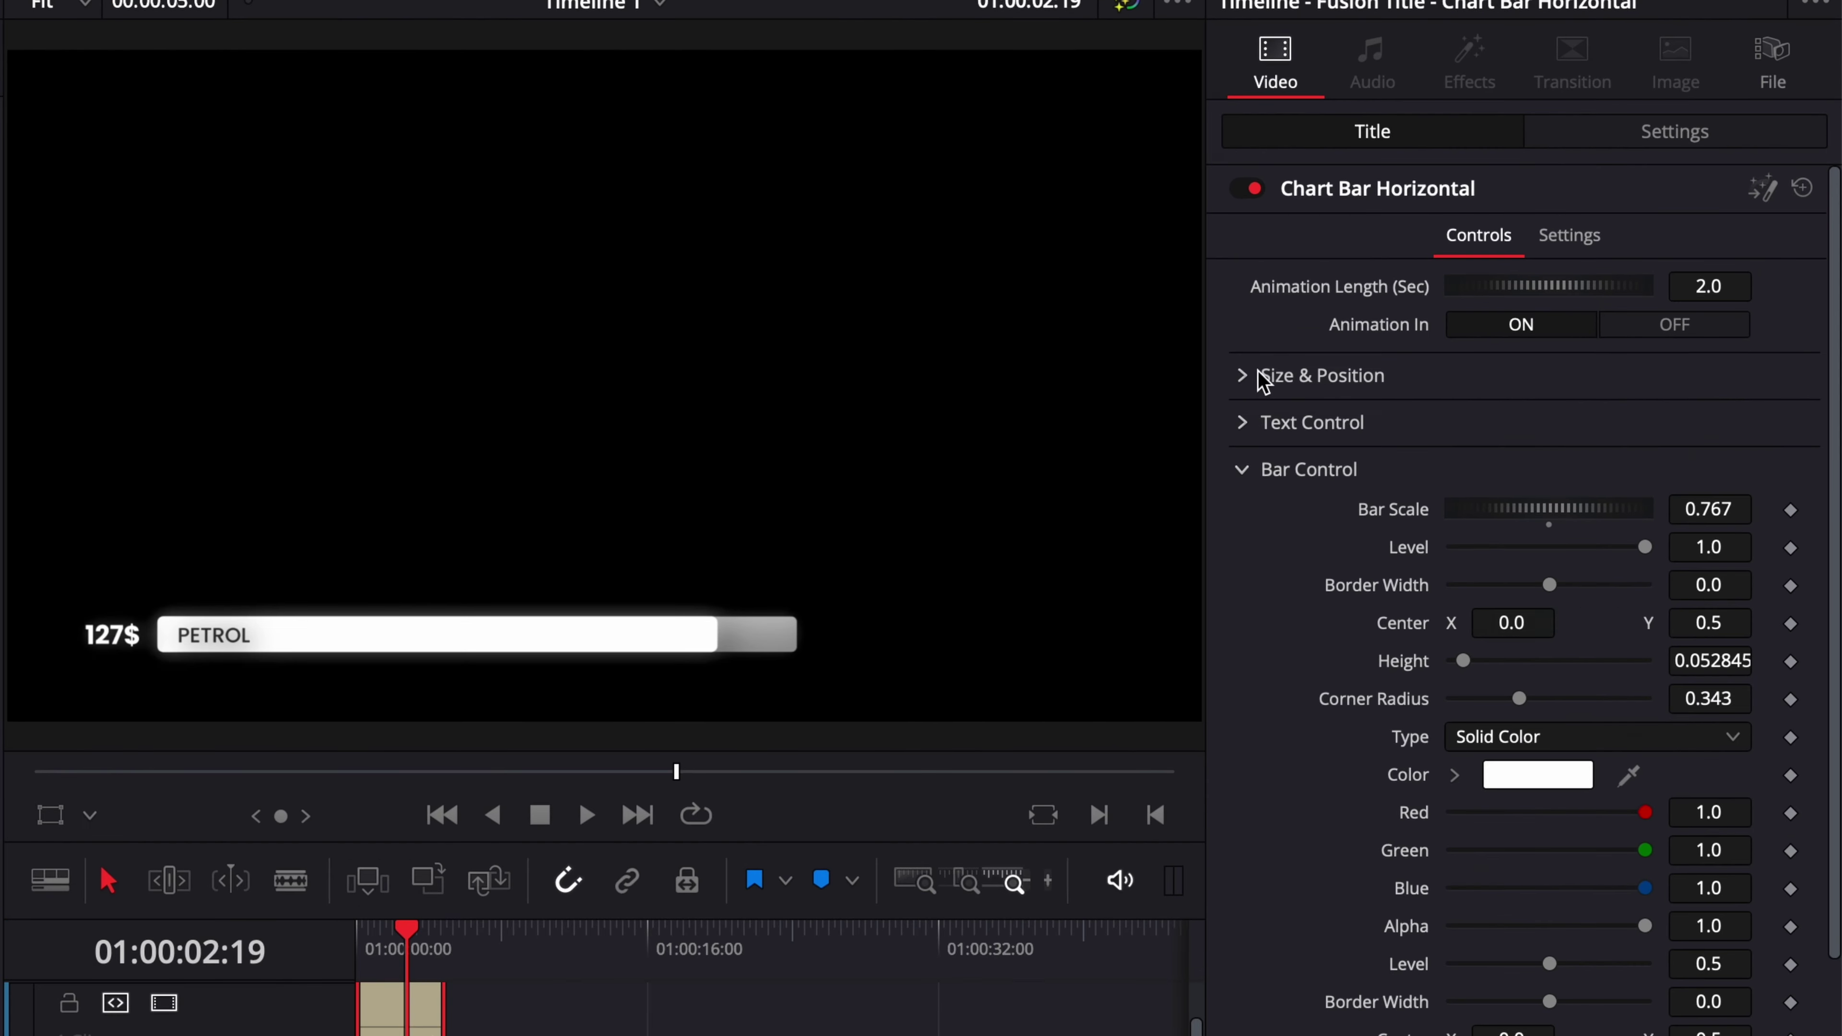
click(1526, 330)
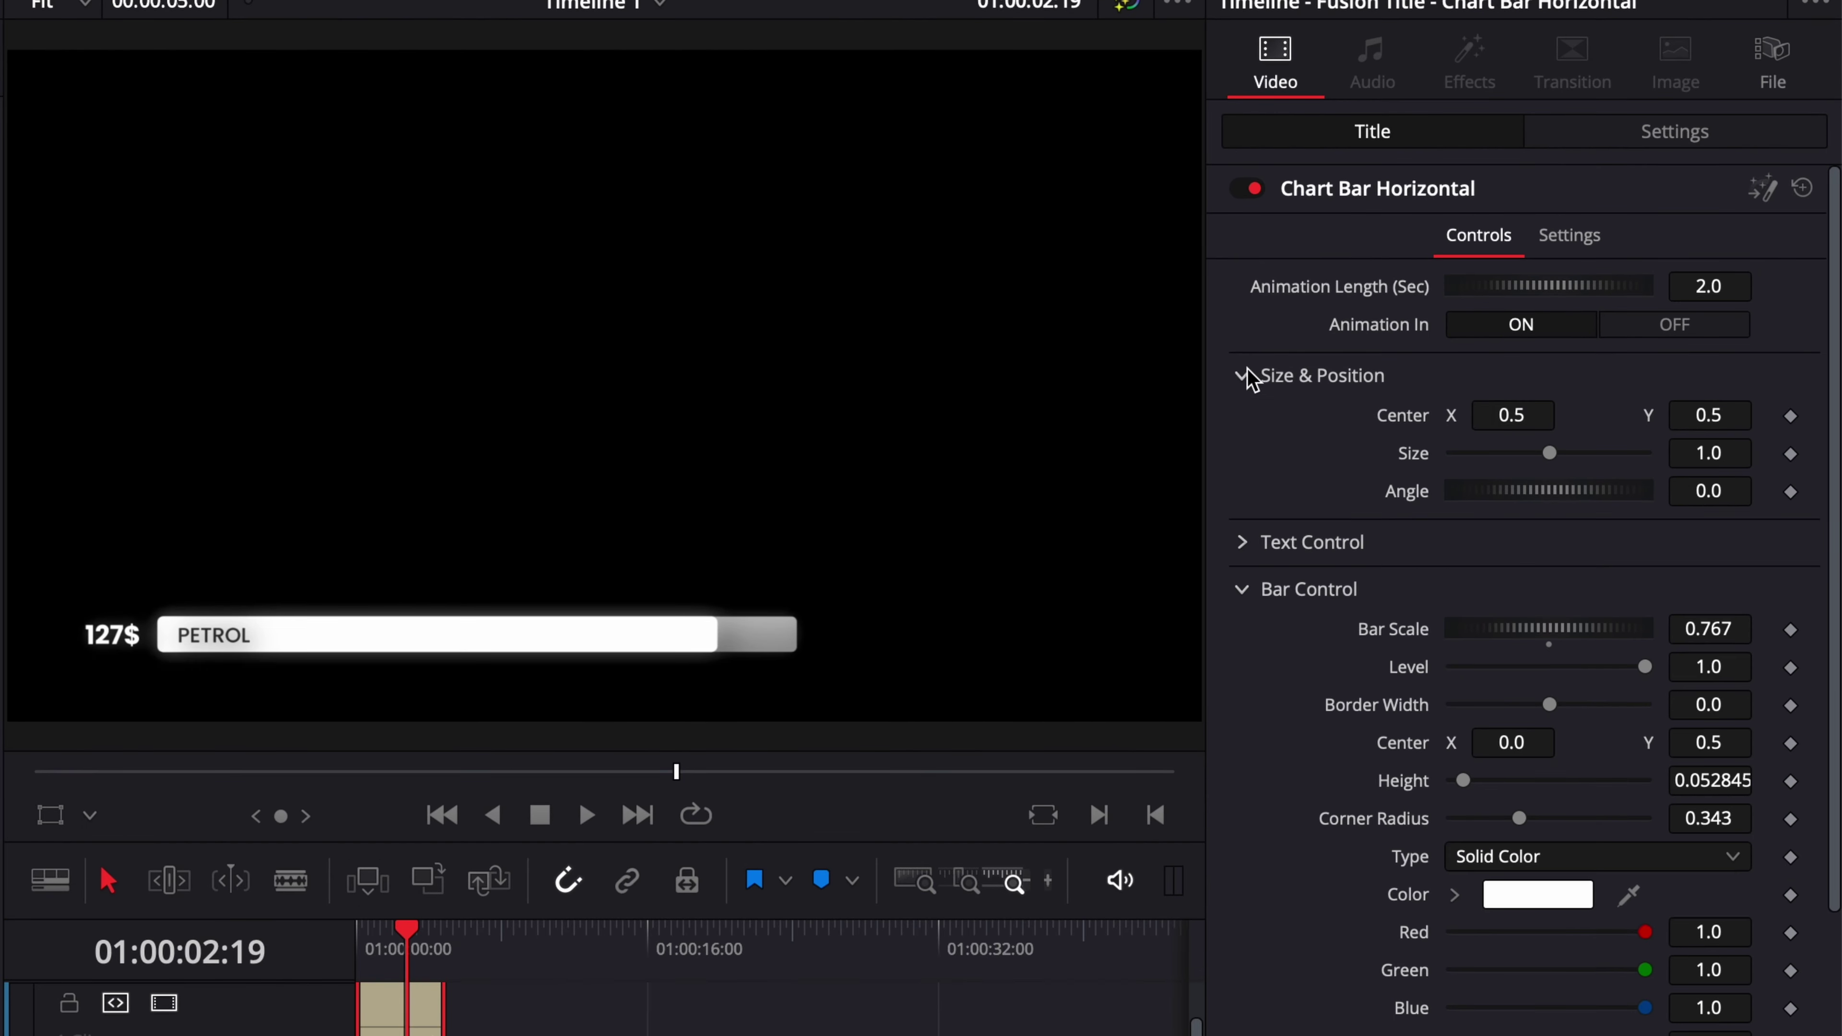
drag(1697, 415, 1769, 414)
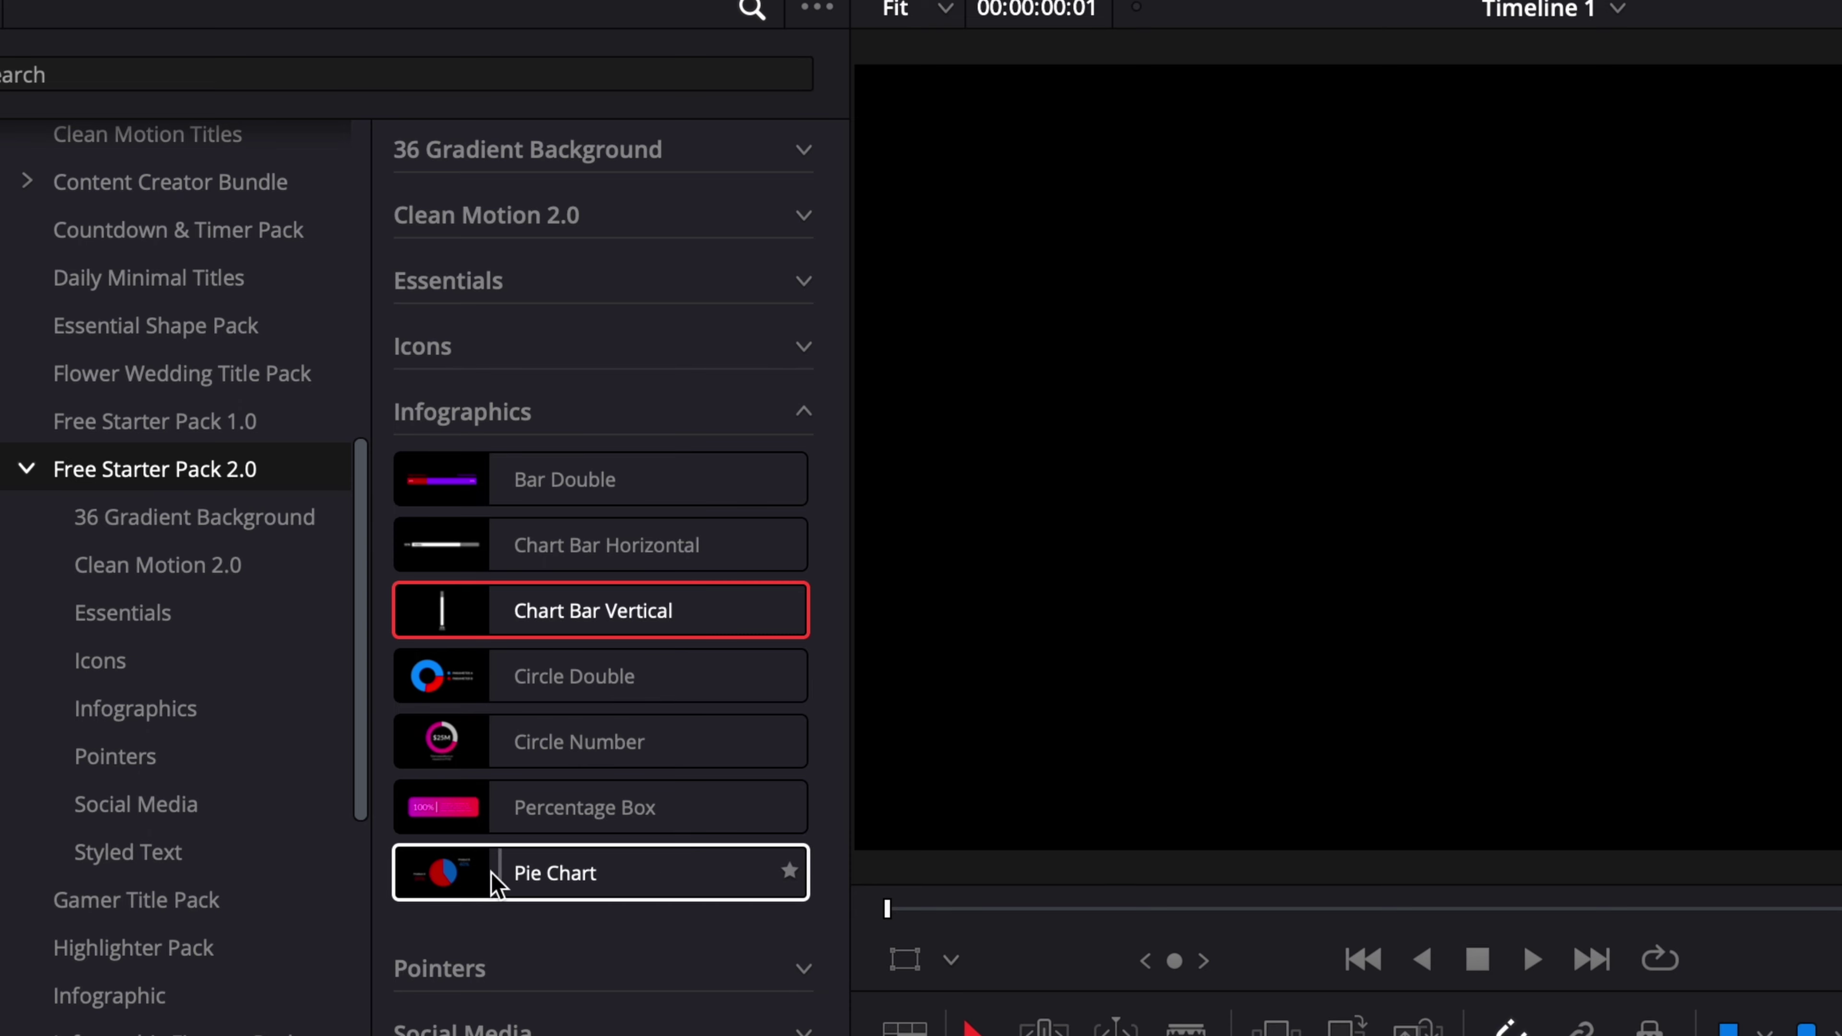
Step: Collapse Infographics, expand Pointers, and place the Cursor title on Video 1
click(803, 411)
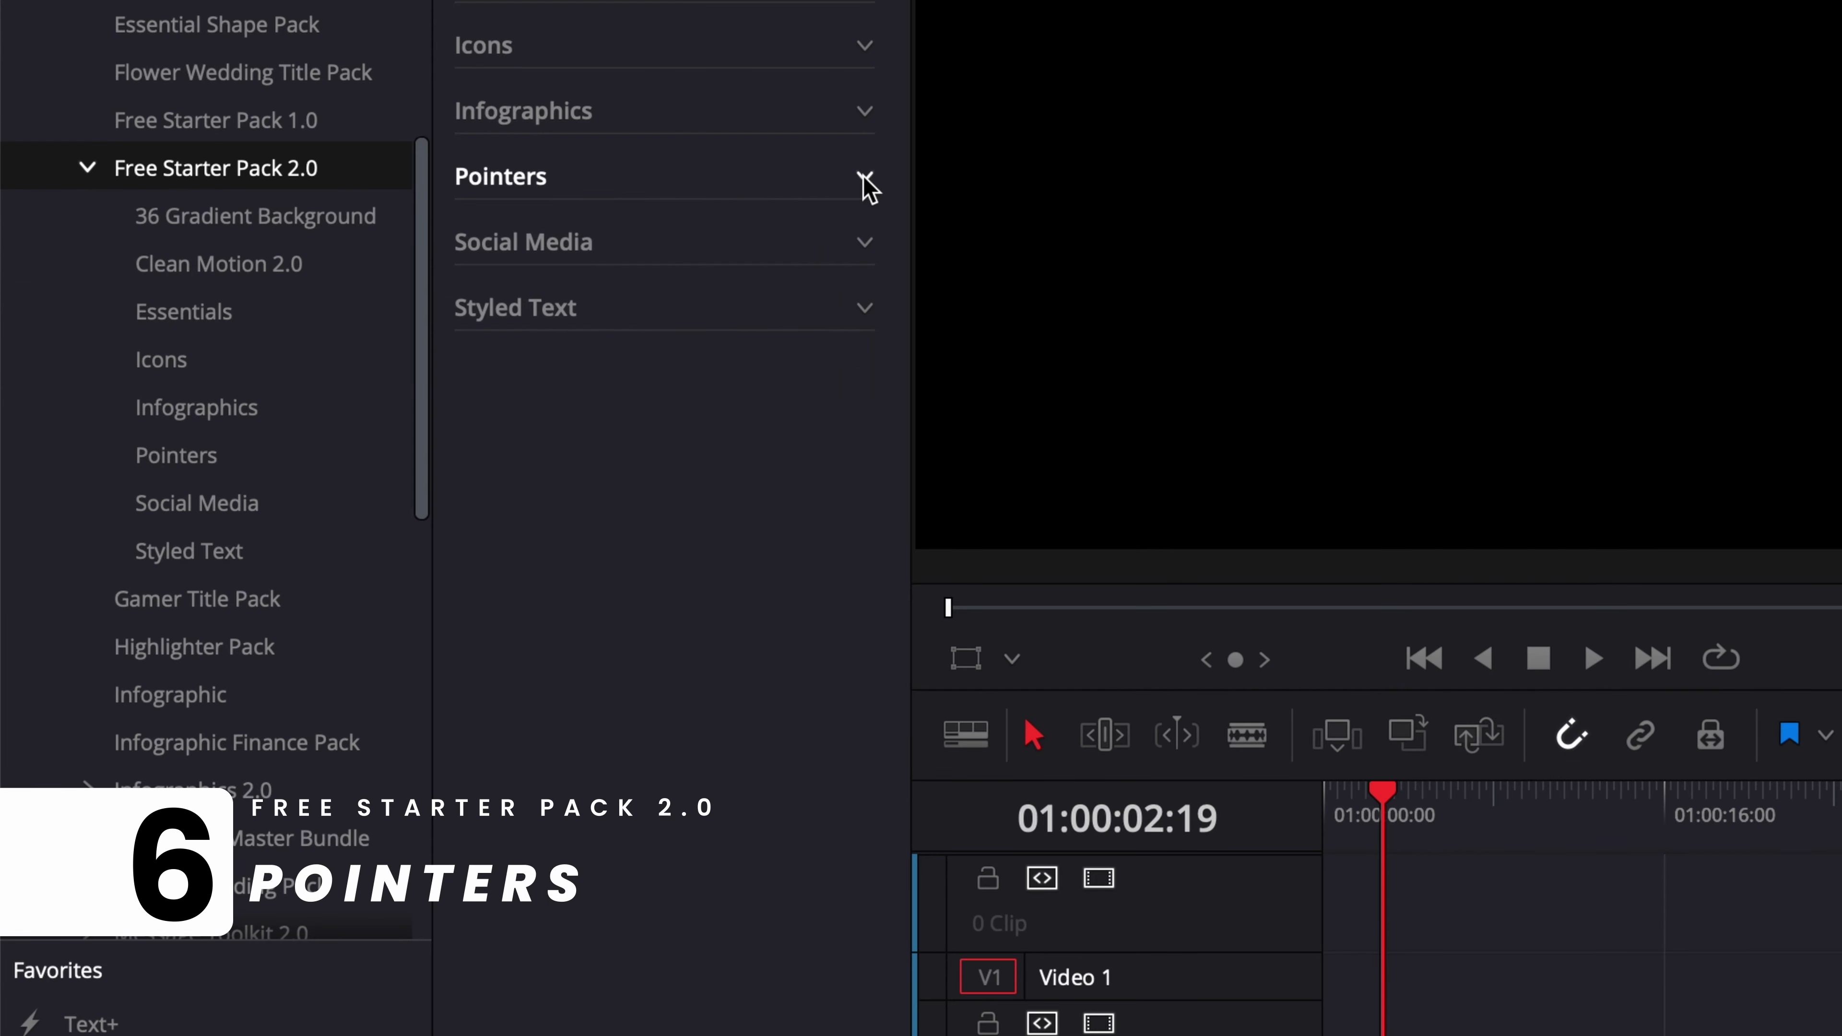
click(864, 181)
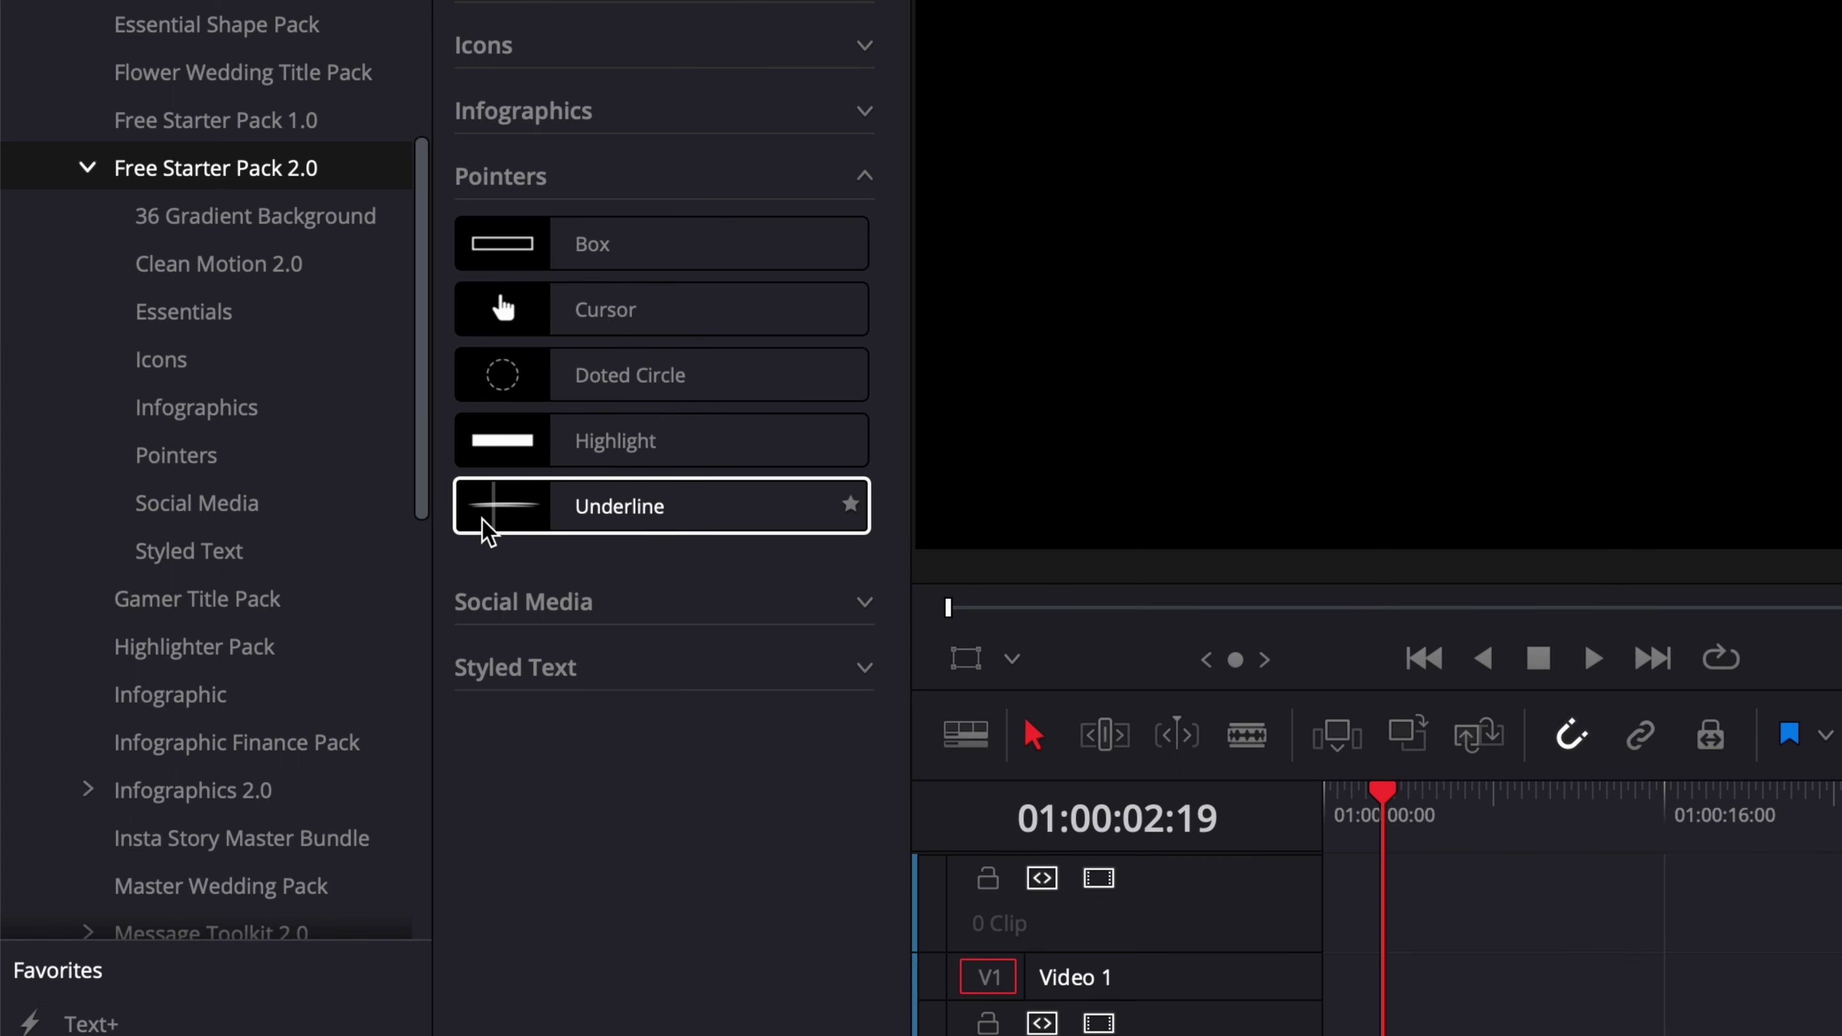
drag(483, 308, 1443, 1035)
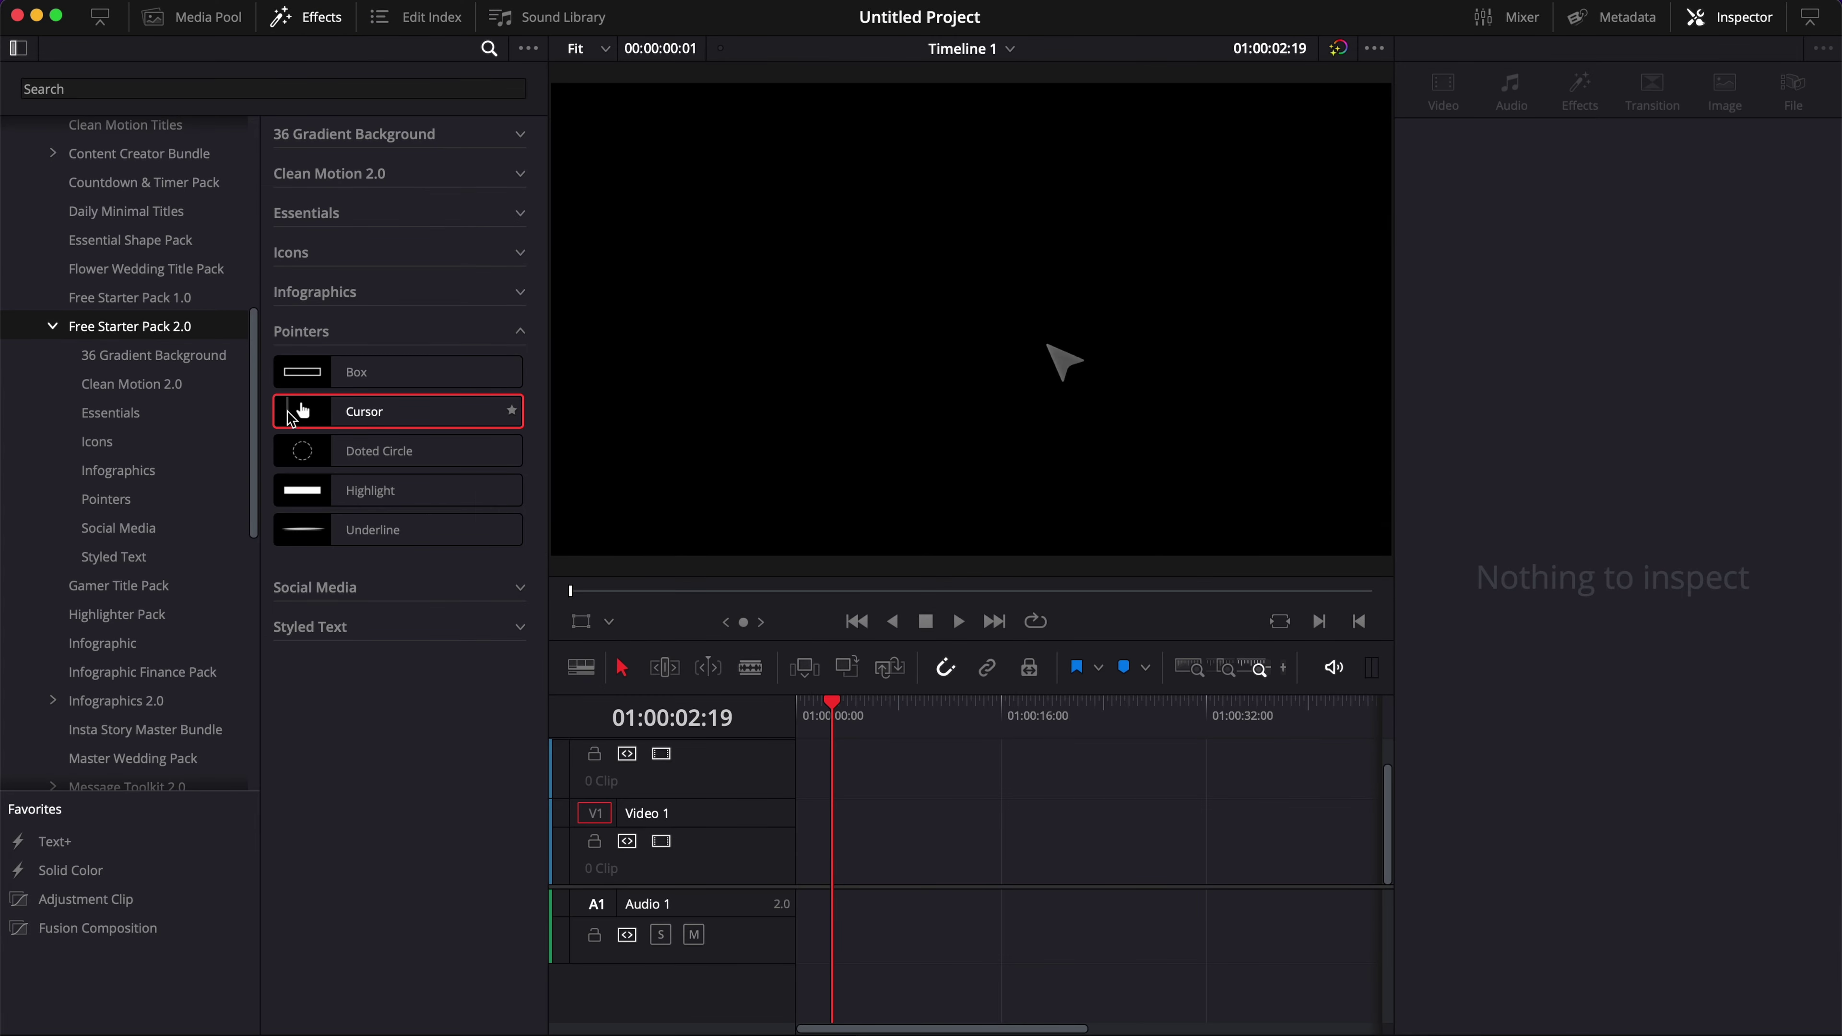
drag(871, 855, 875, 830)
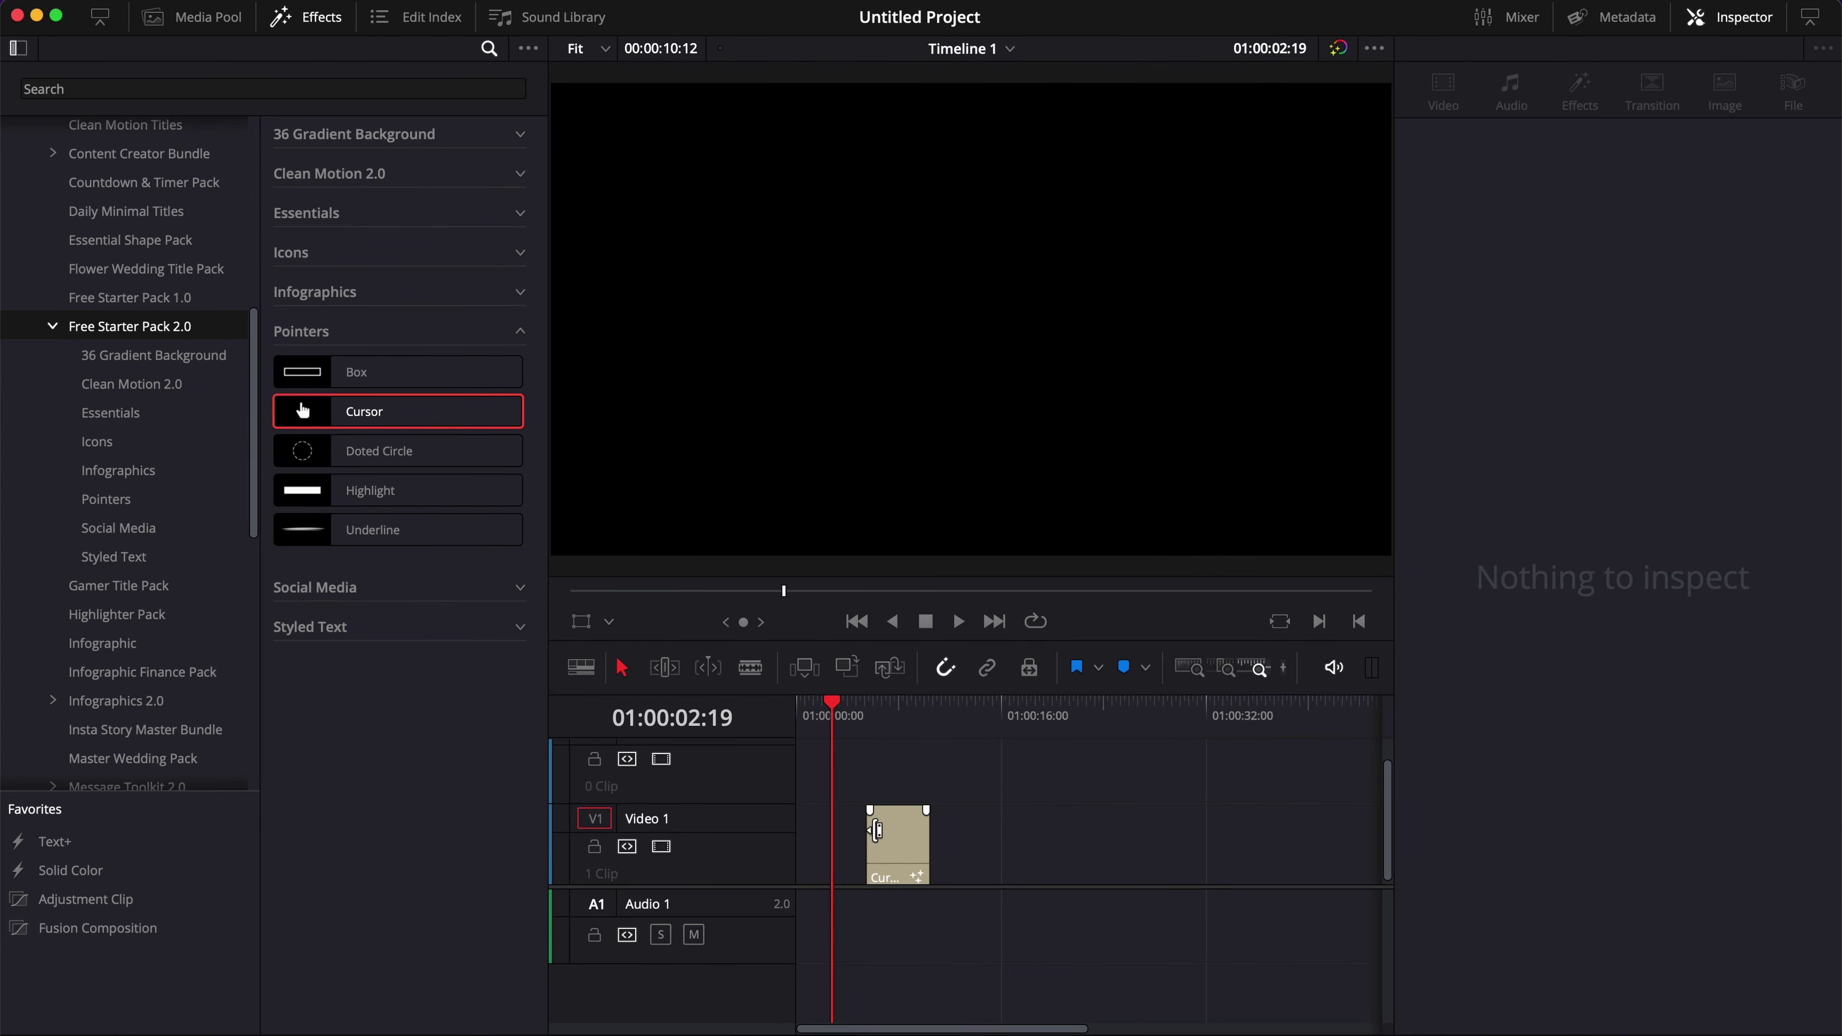
click(901, 720)
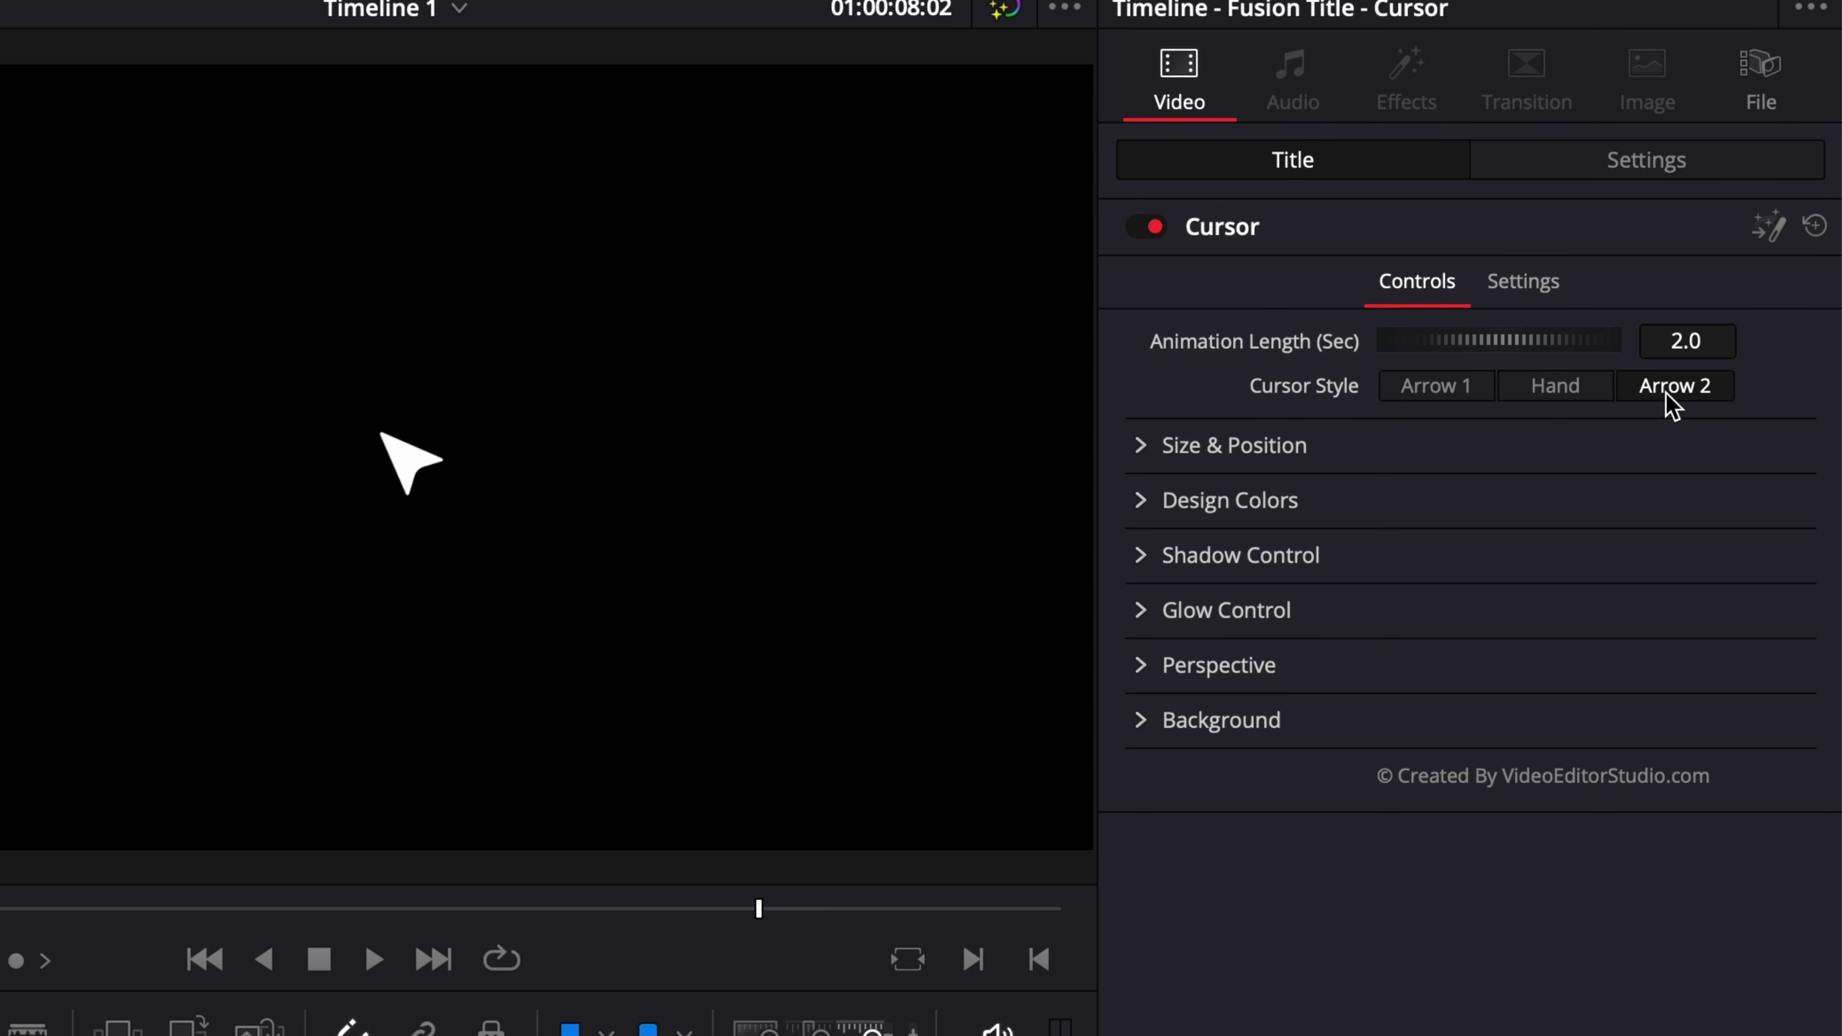
Step: Set the Cursor style to Arrow 1 and enlarge its size to 2.46
click(1556, 392)
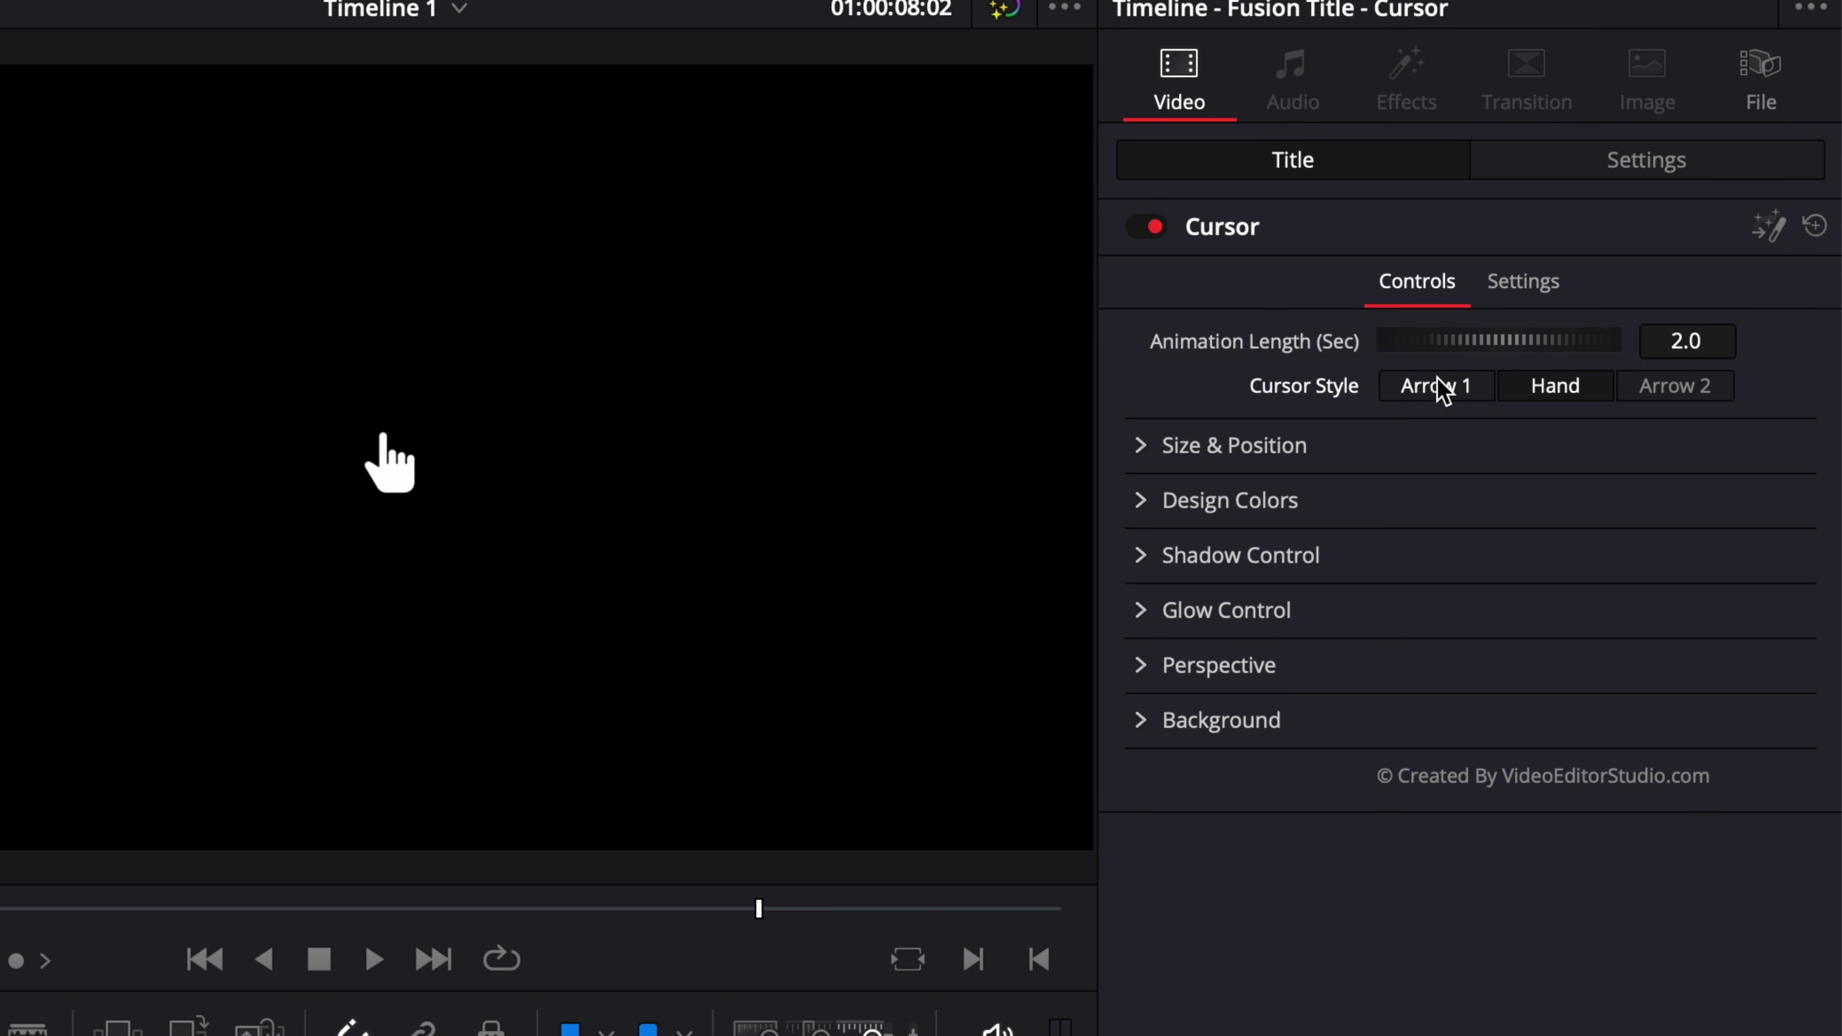
click(1440, 392)
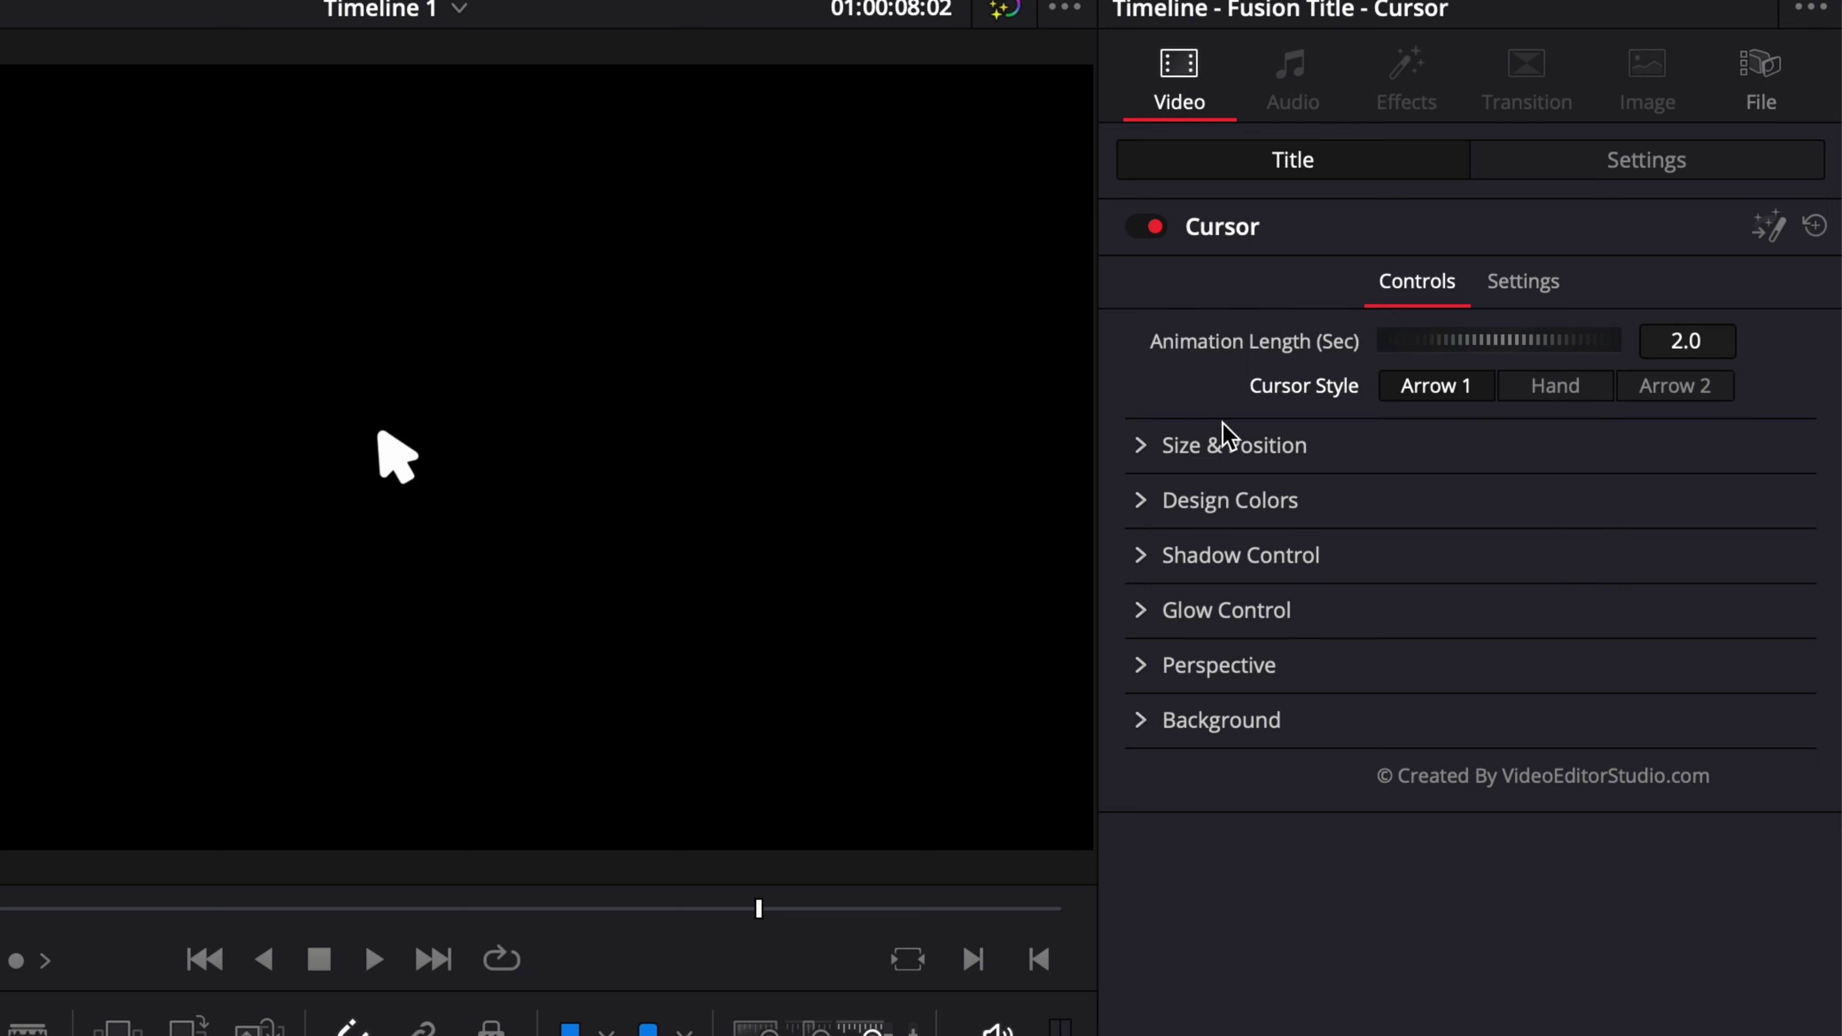
click(1149, 458)
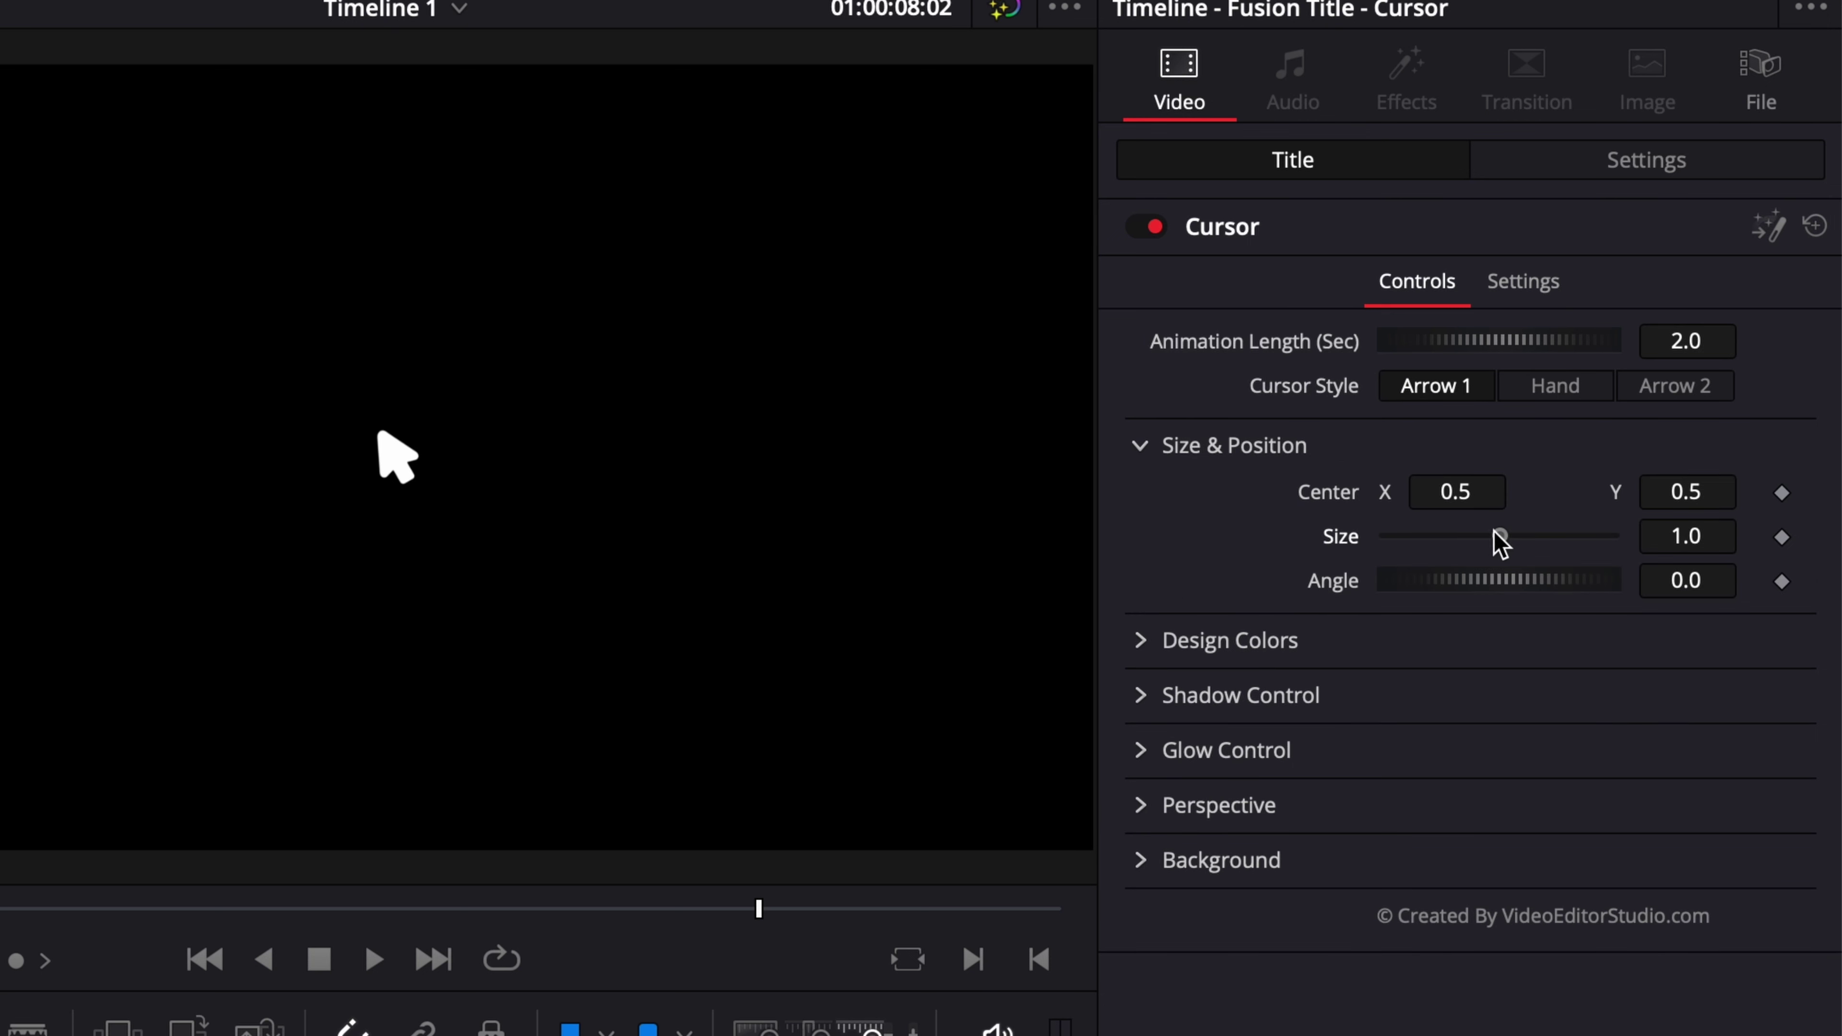
drag(1497, 537, 1540, 537)
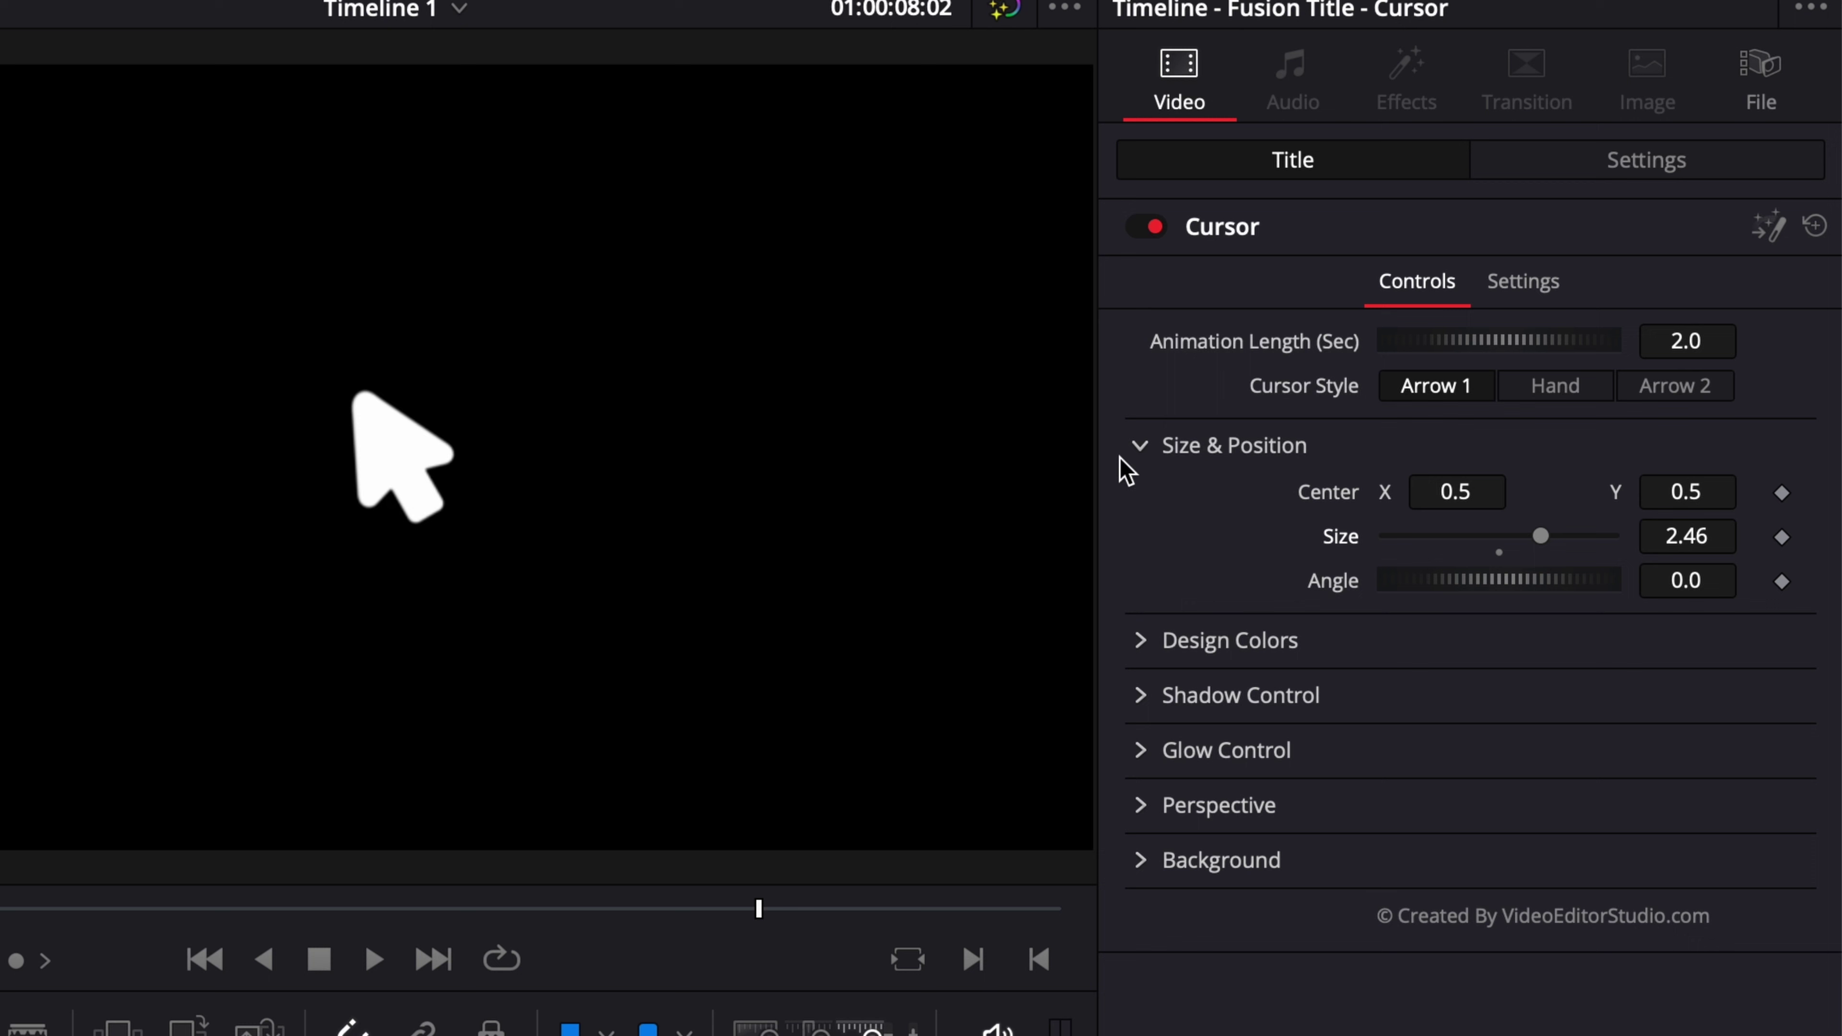
click(1160, 445)
click(1147, 499)
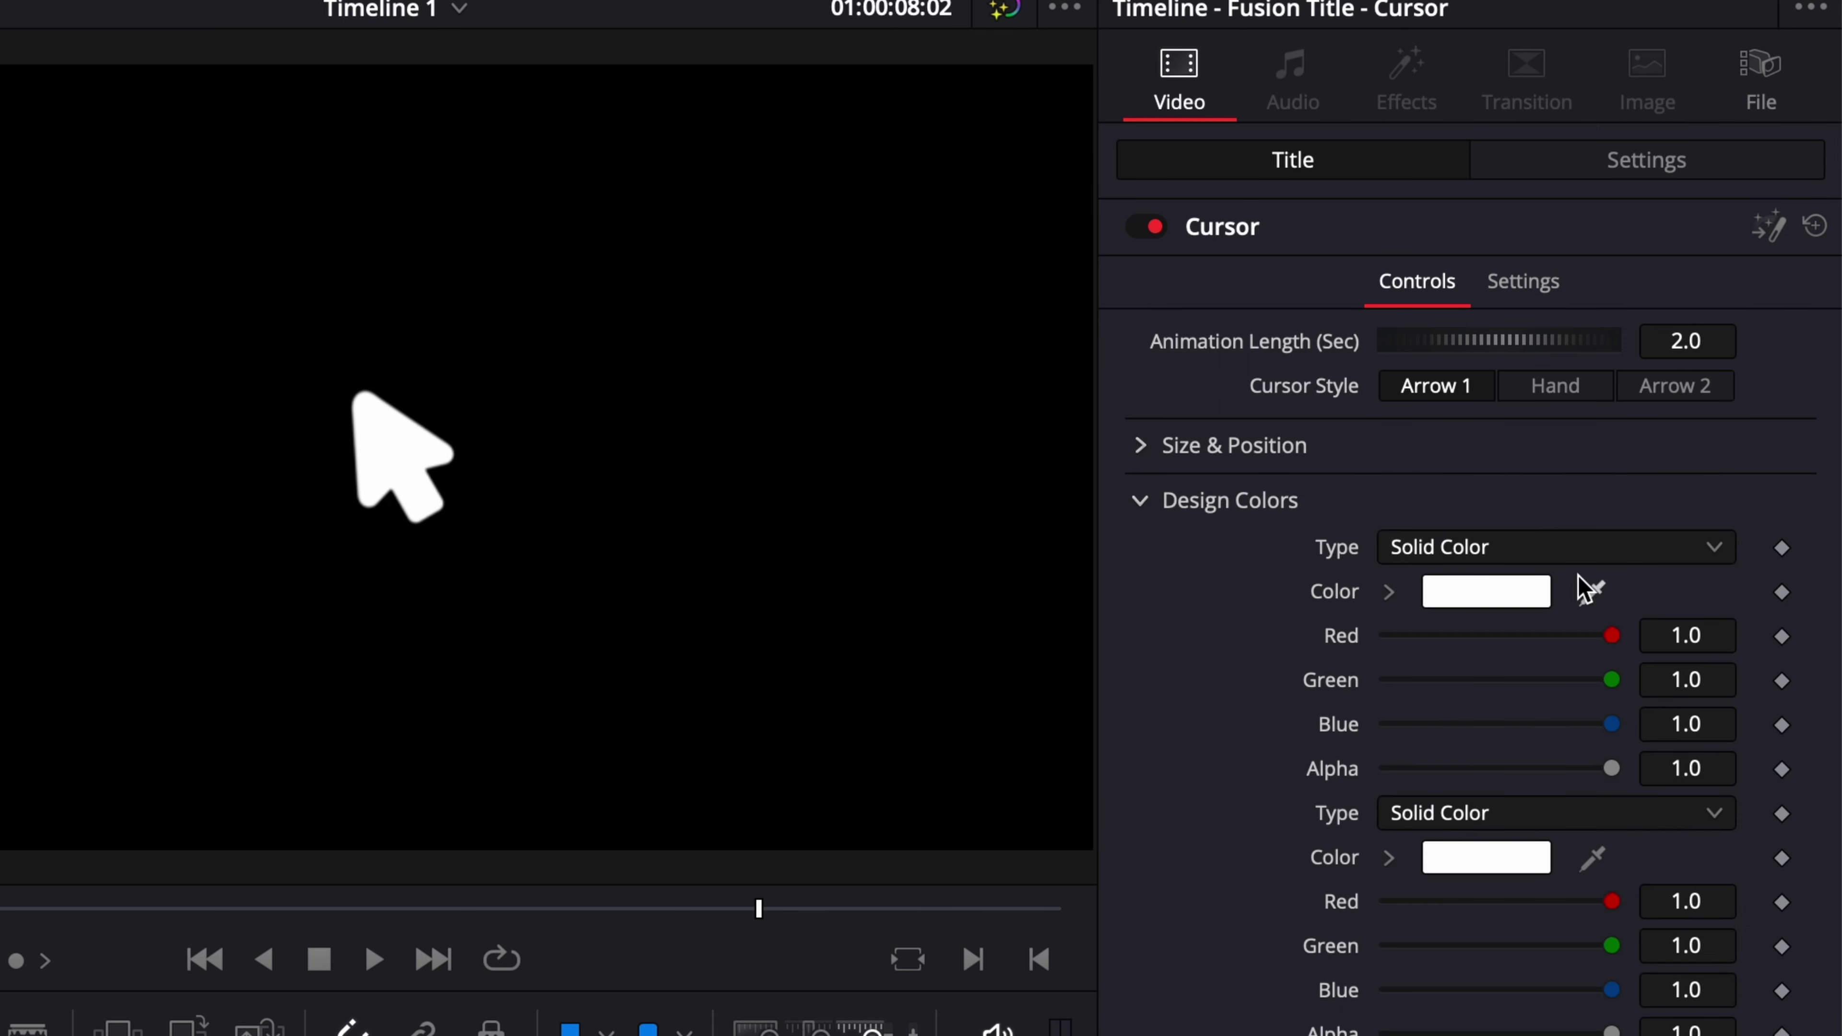
click(1142, 504)
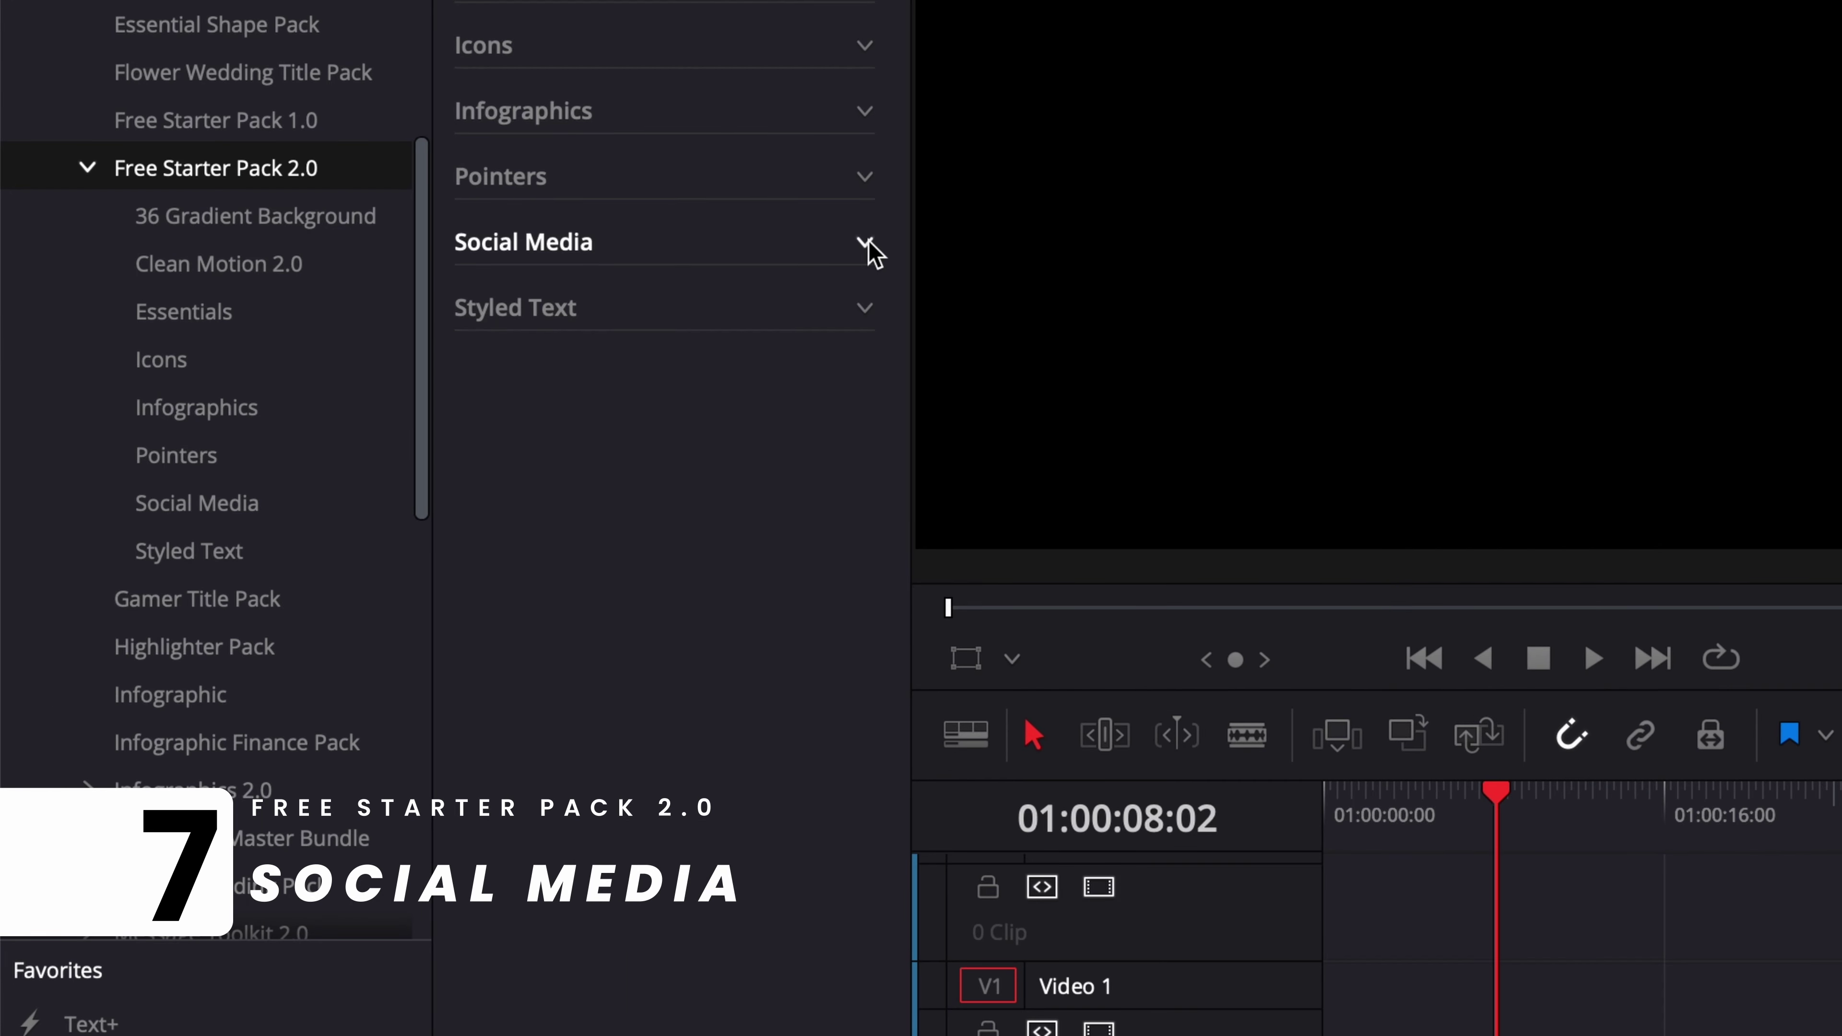
Step: Expand Social Media and place the Social Media CTA title on Video 1
click(865, 244)
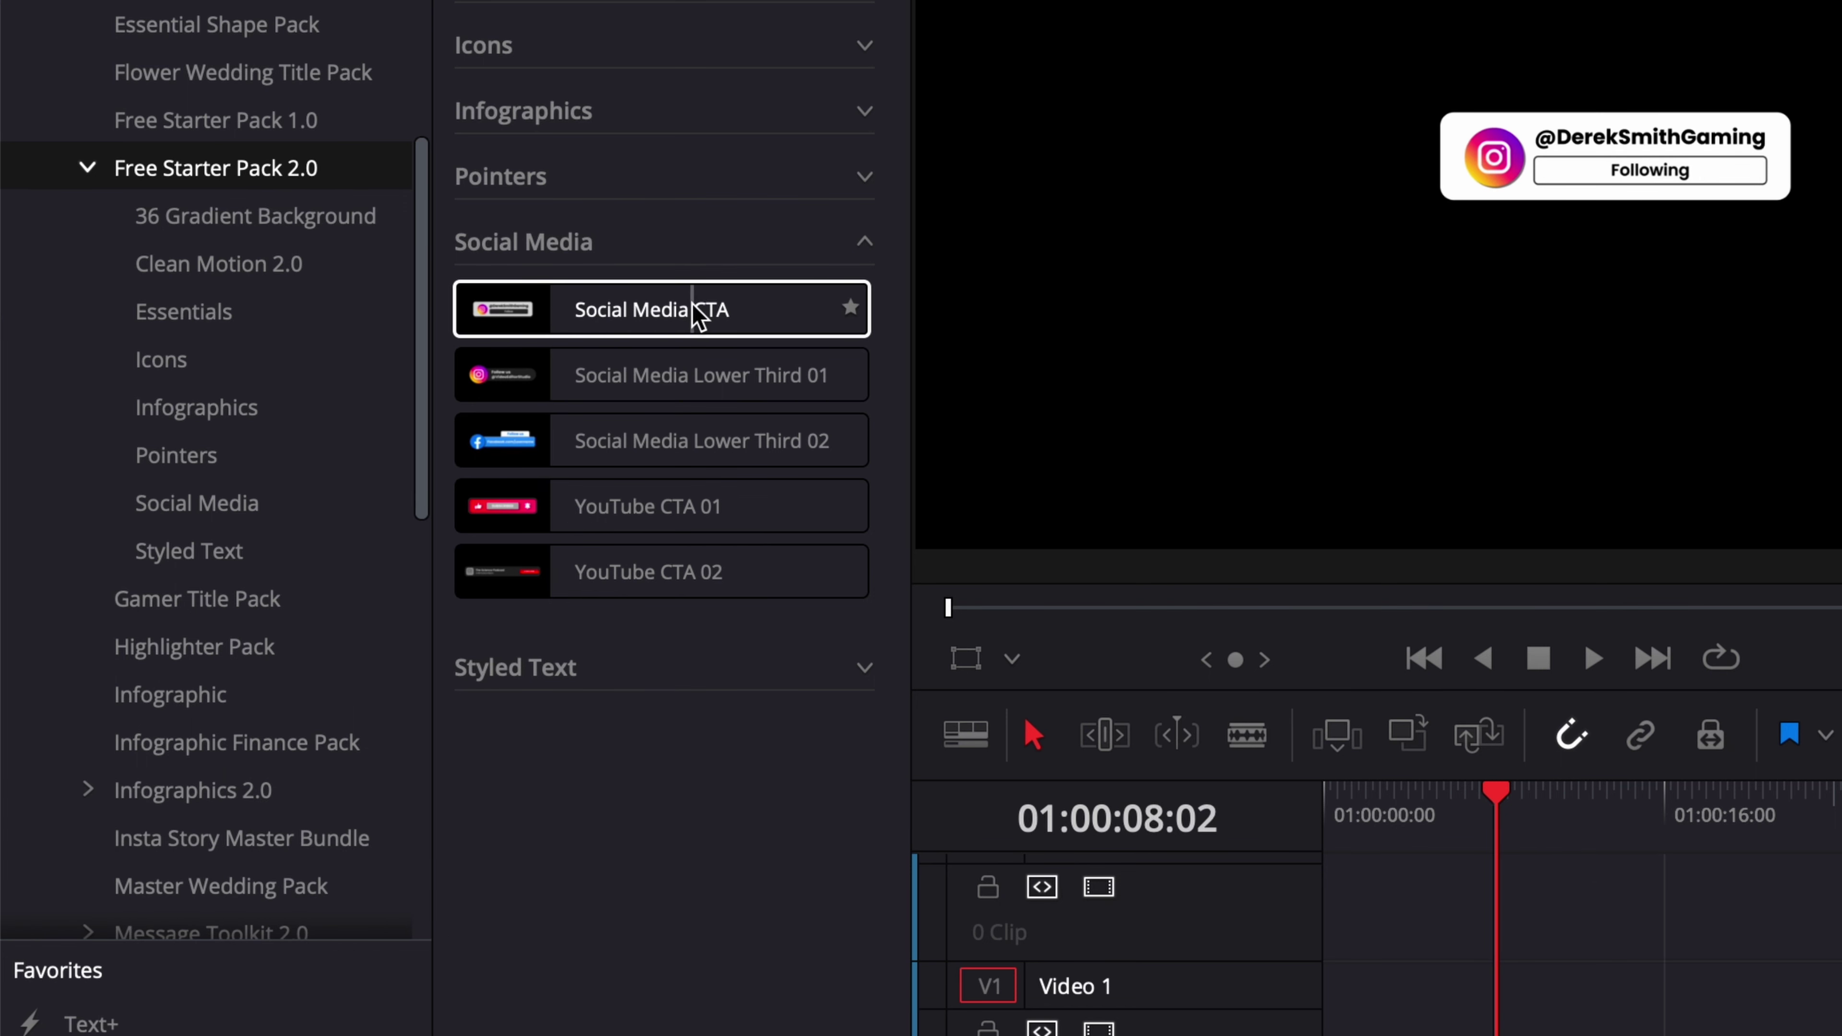
drag(563, 320, 1510, 1035)
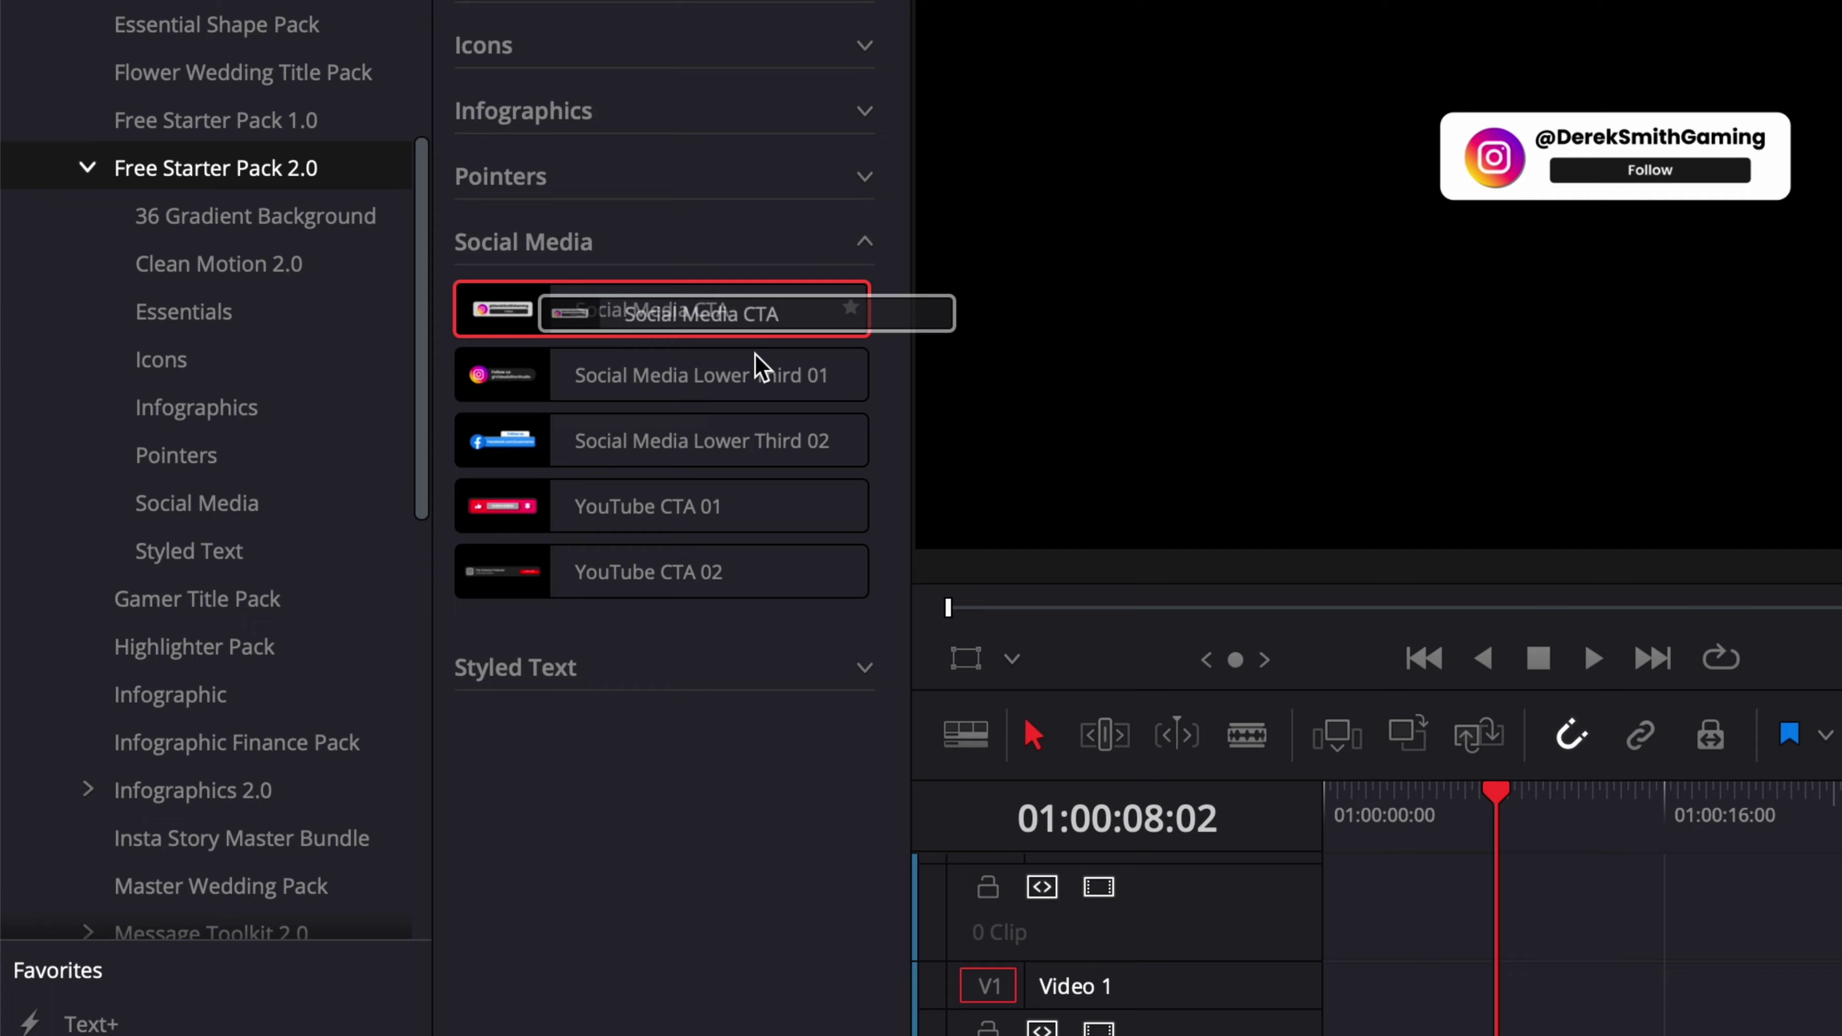
drag(1023, 950, 999, 916)
click(1049, 731)
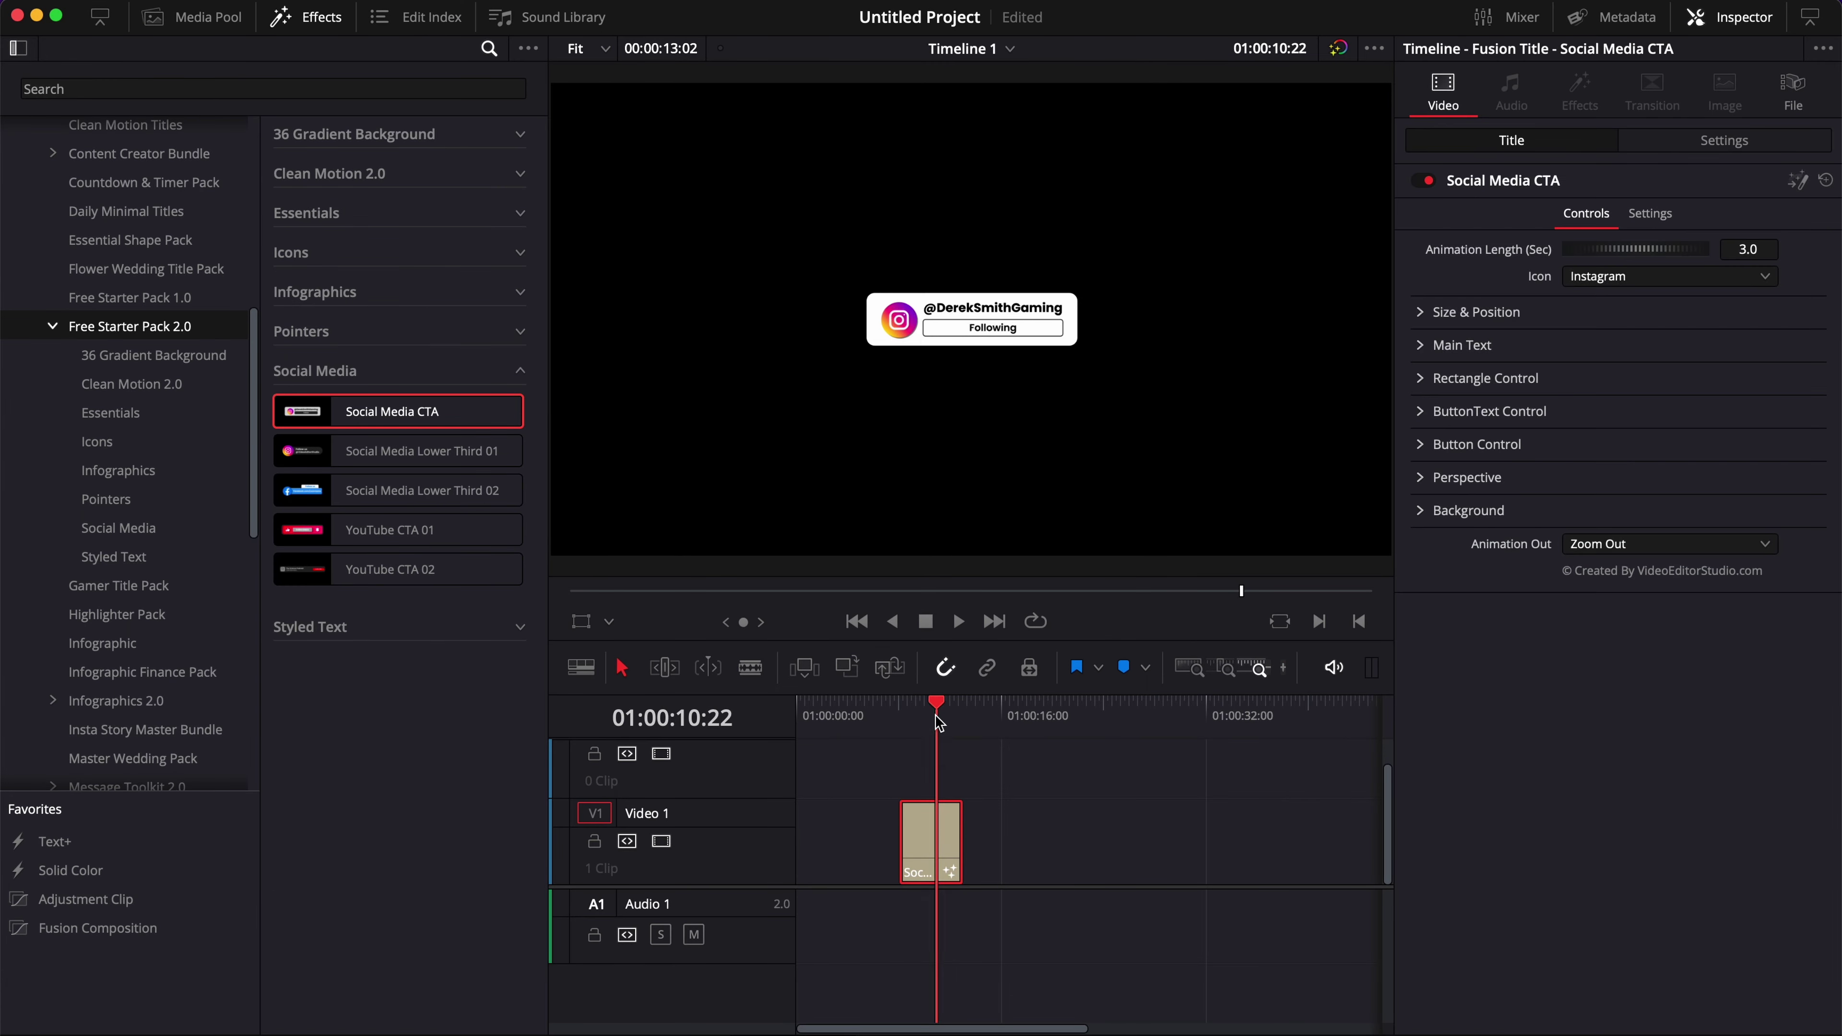
click(1052, 866)
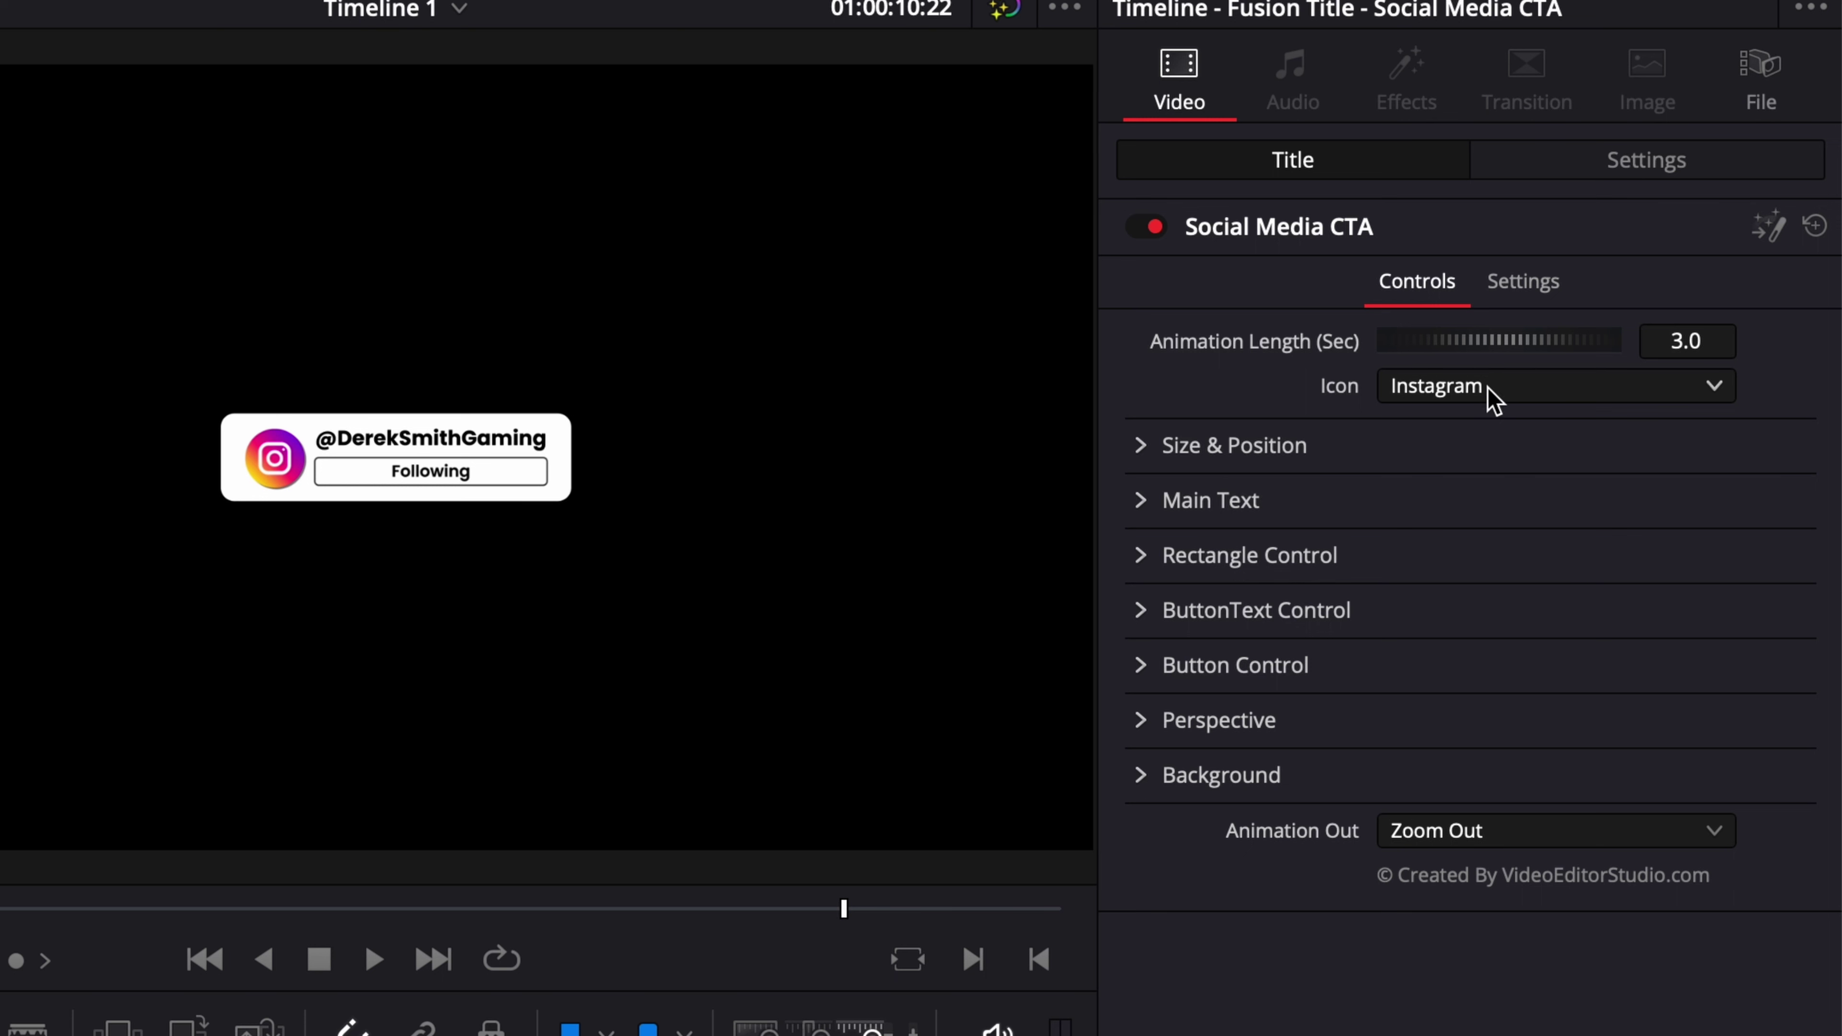
Step: Change the CTA icon to TikTok and play back its animation
click(1493, 391)
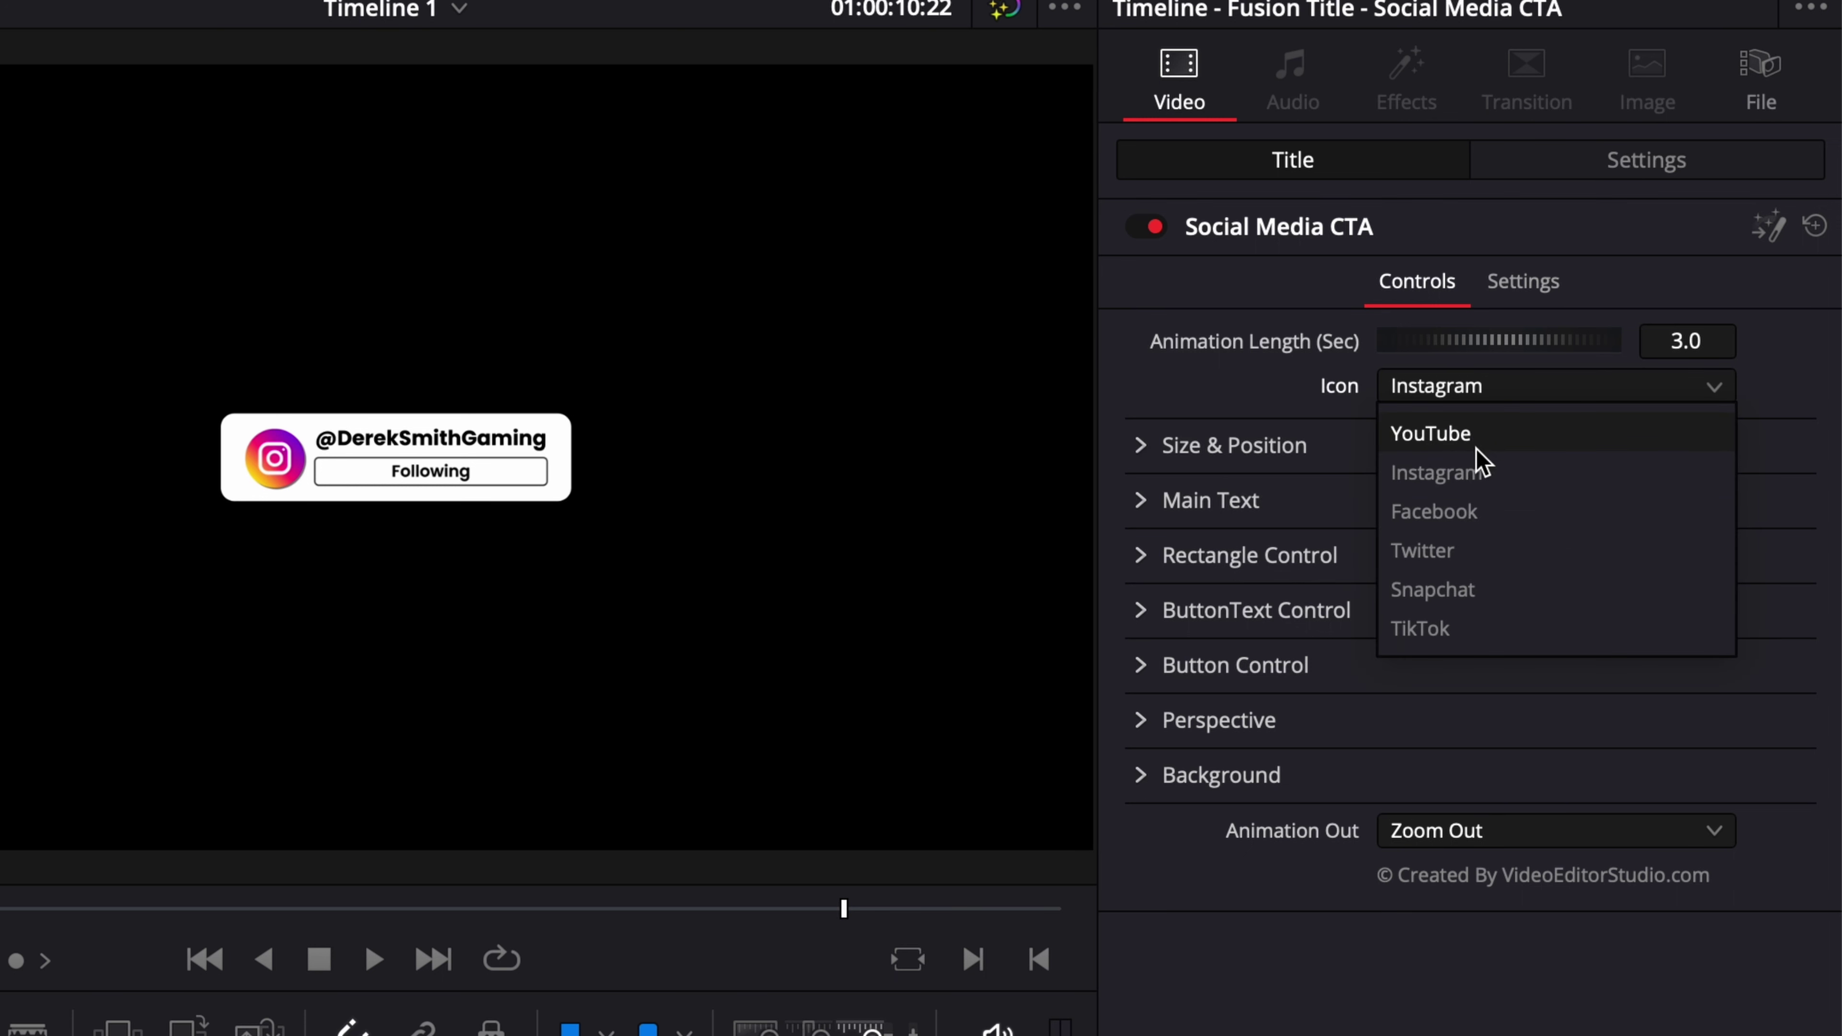
click(1480, 436)
click(1511, 391)
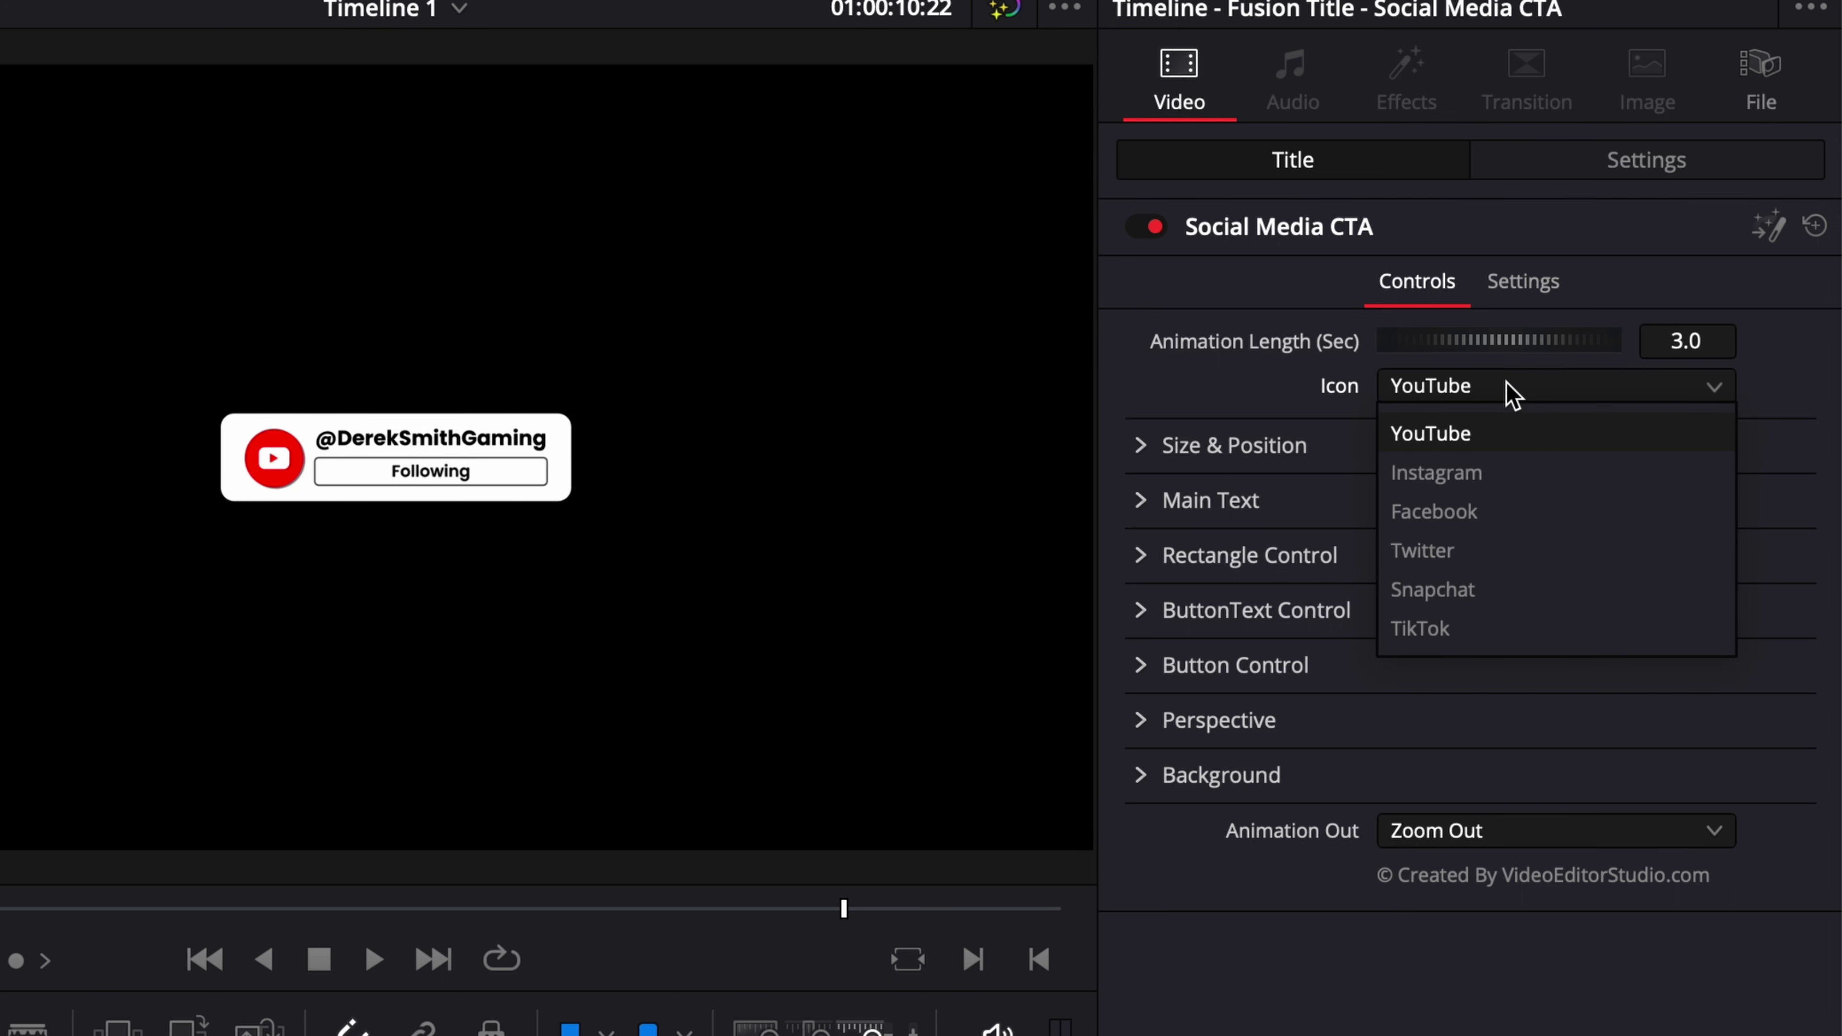
click(1459, 621)
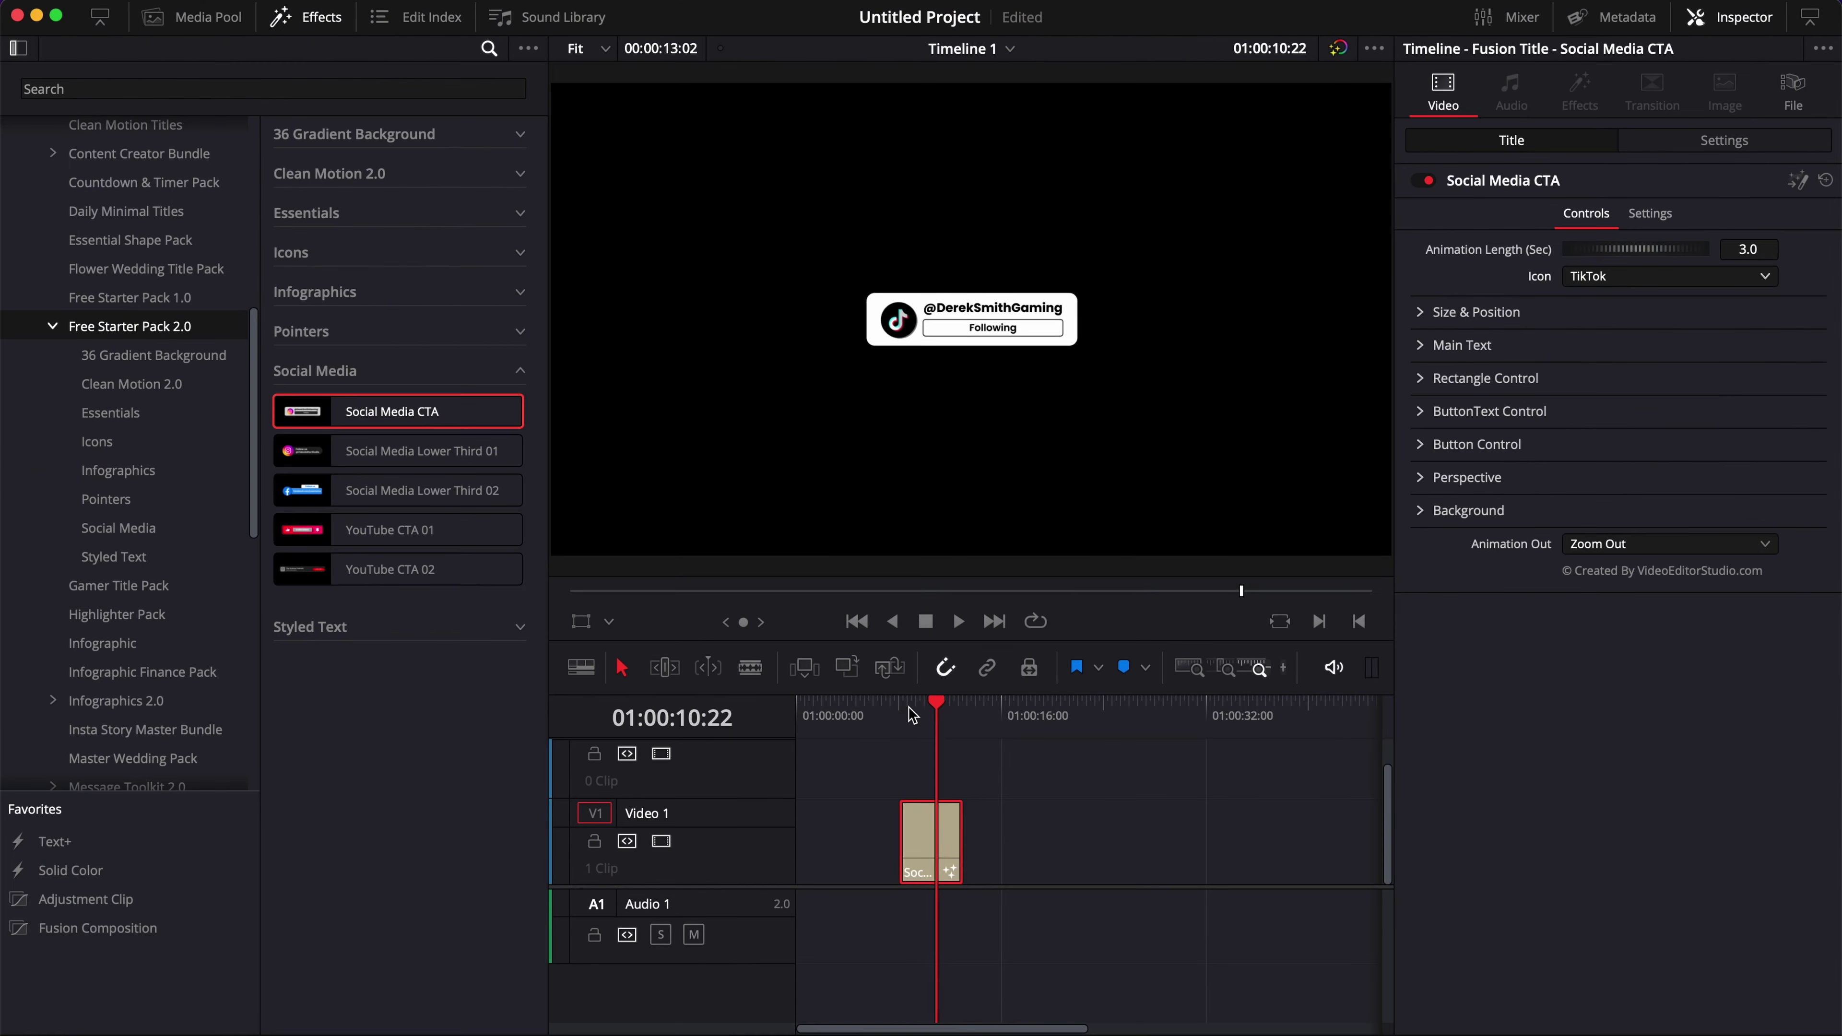
click(902, 708)
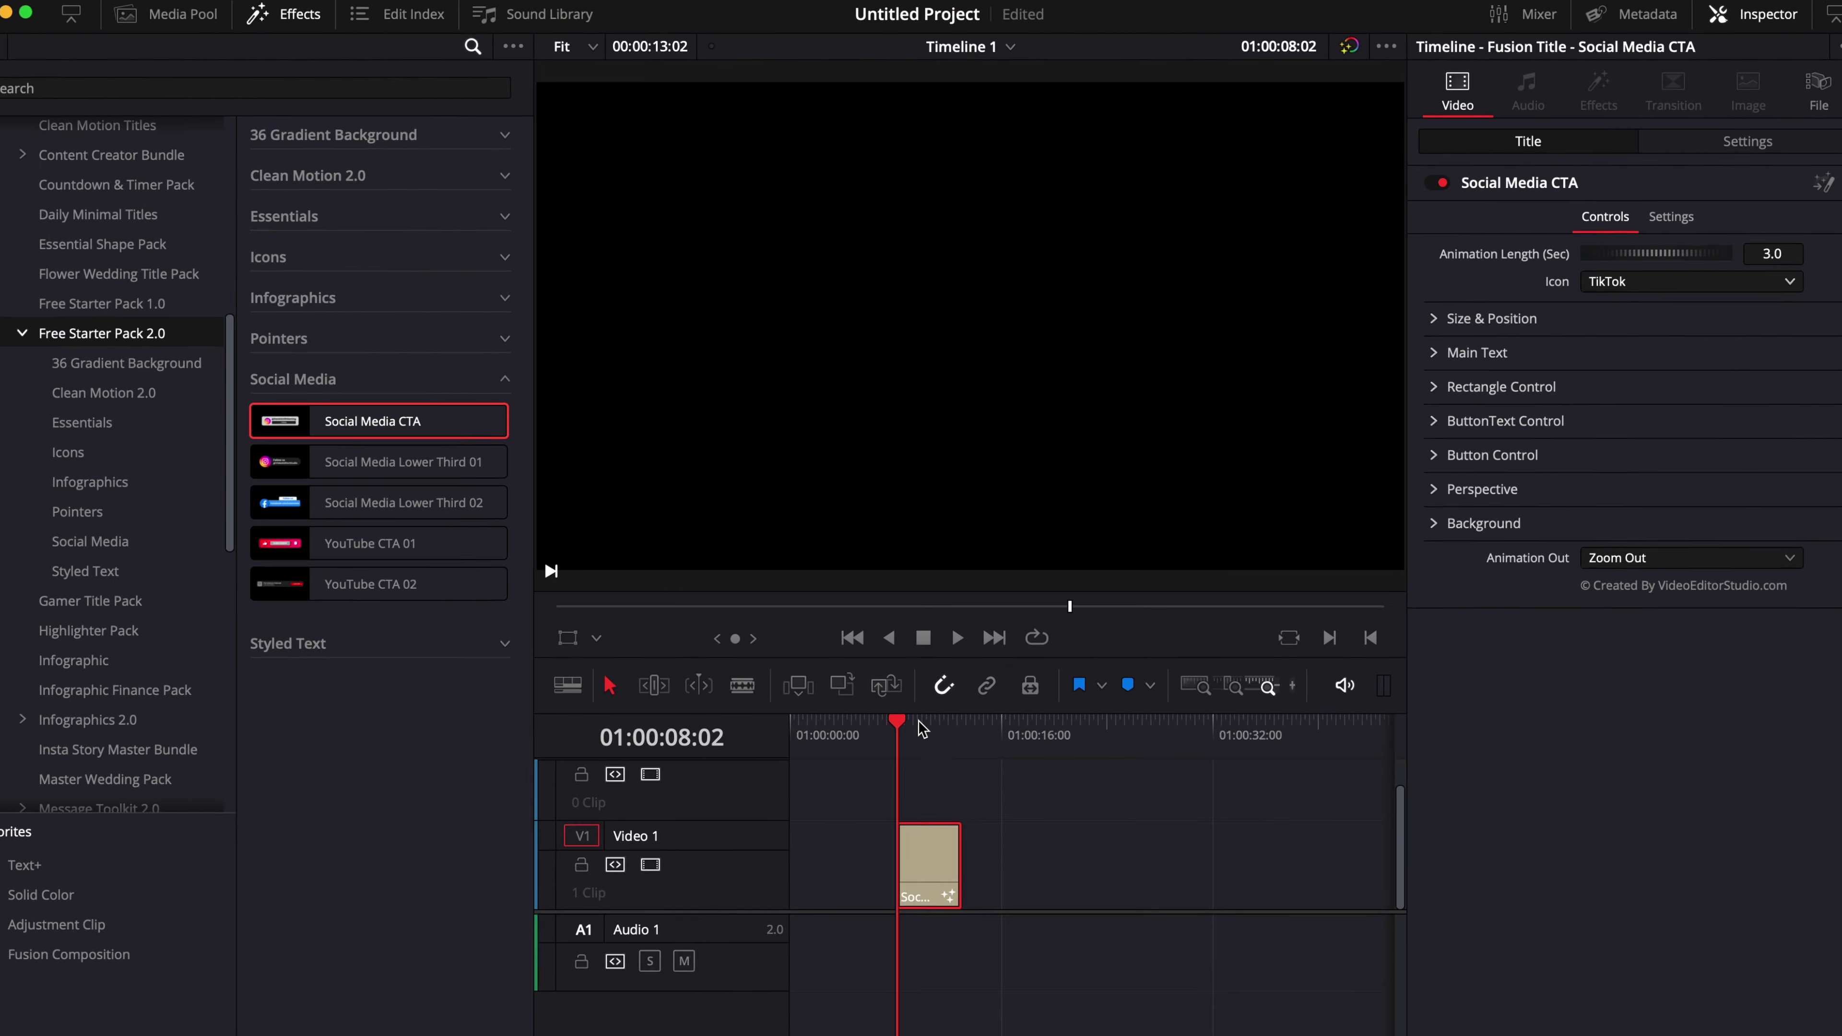
key(space)
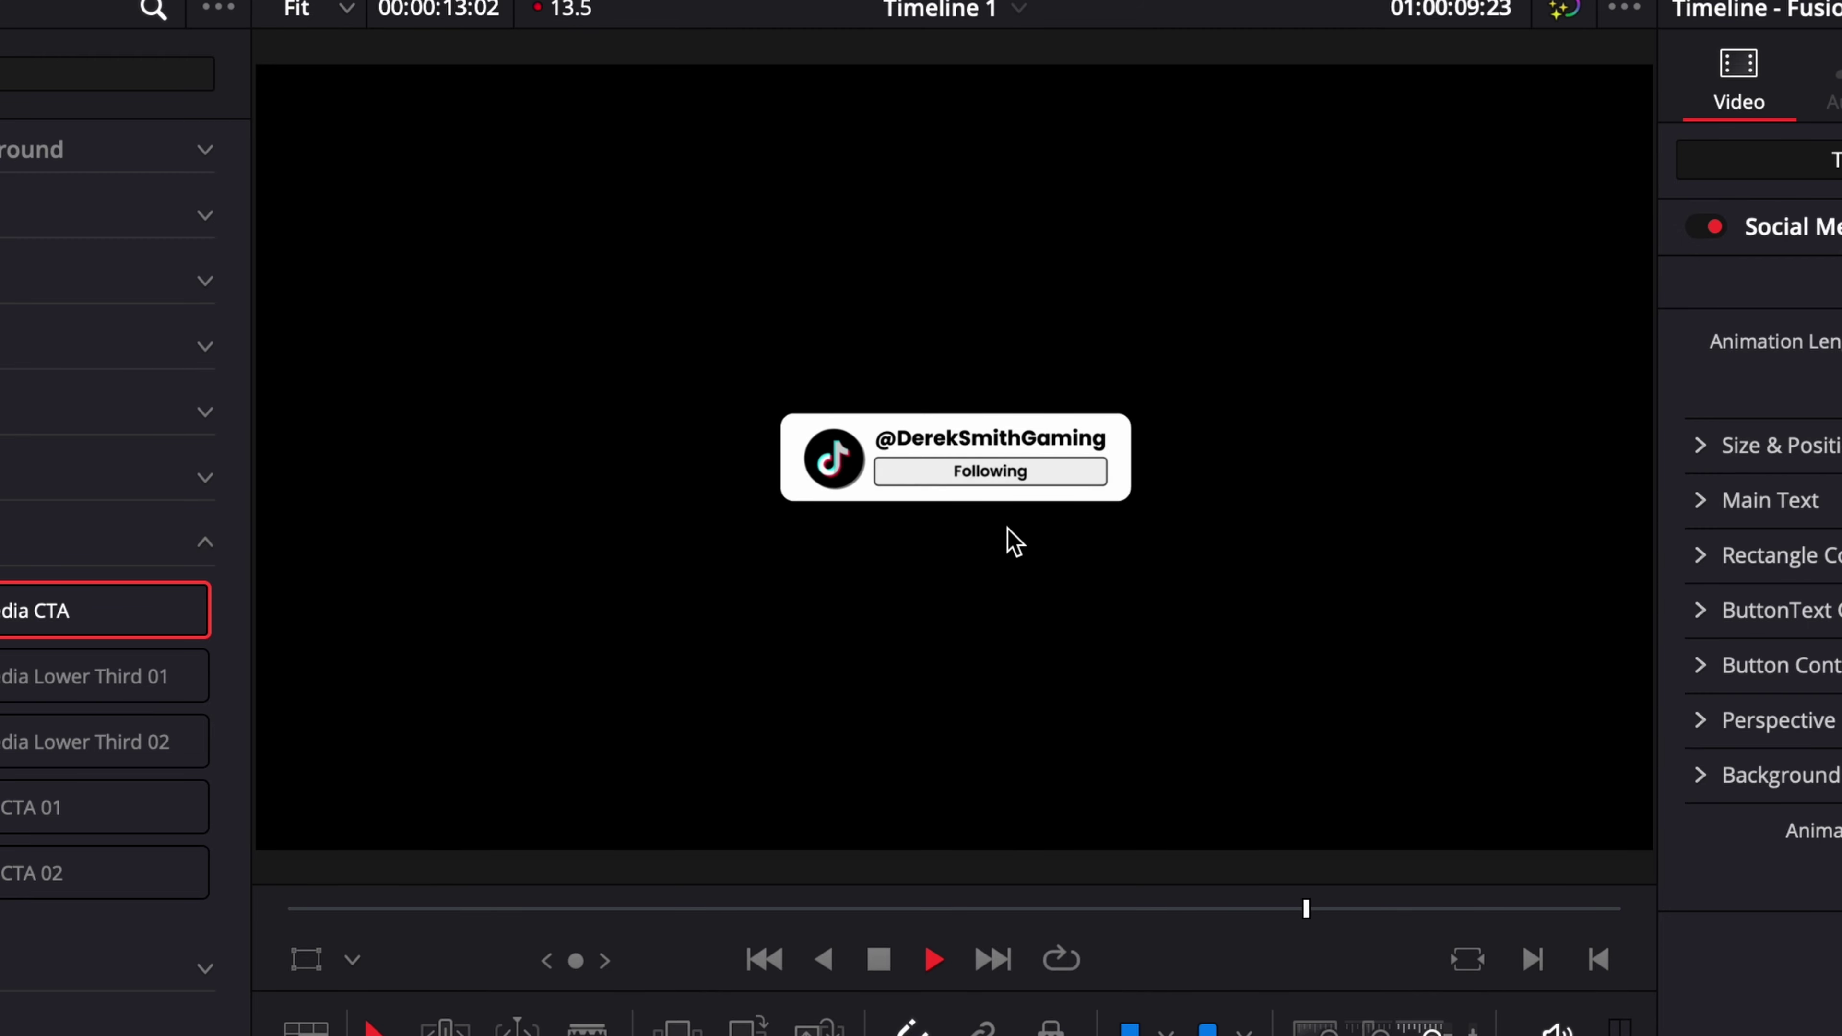
key(Delete)
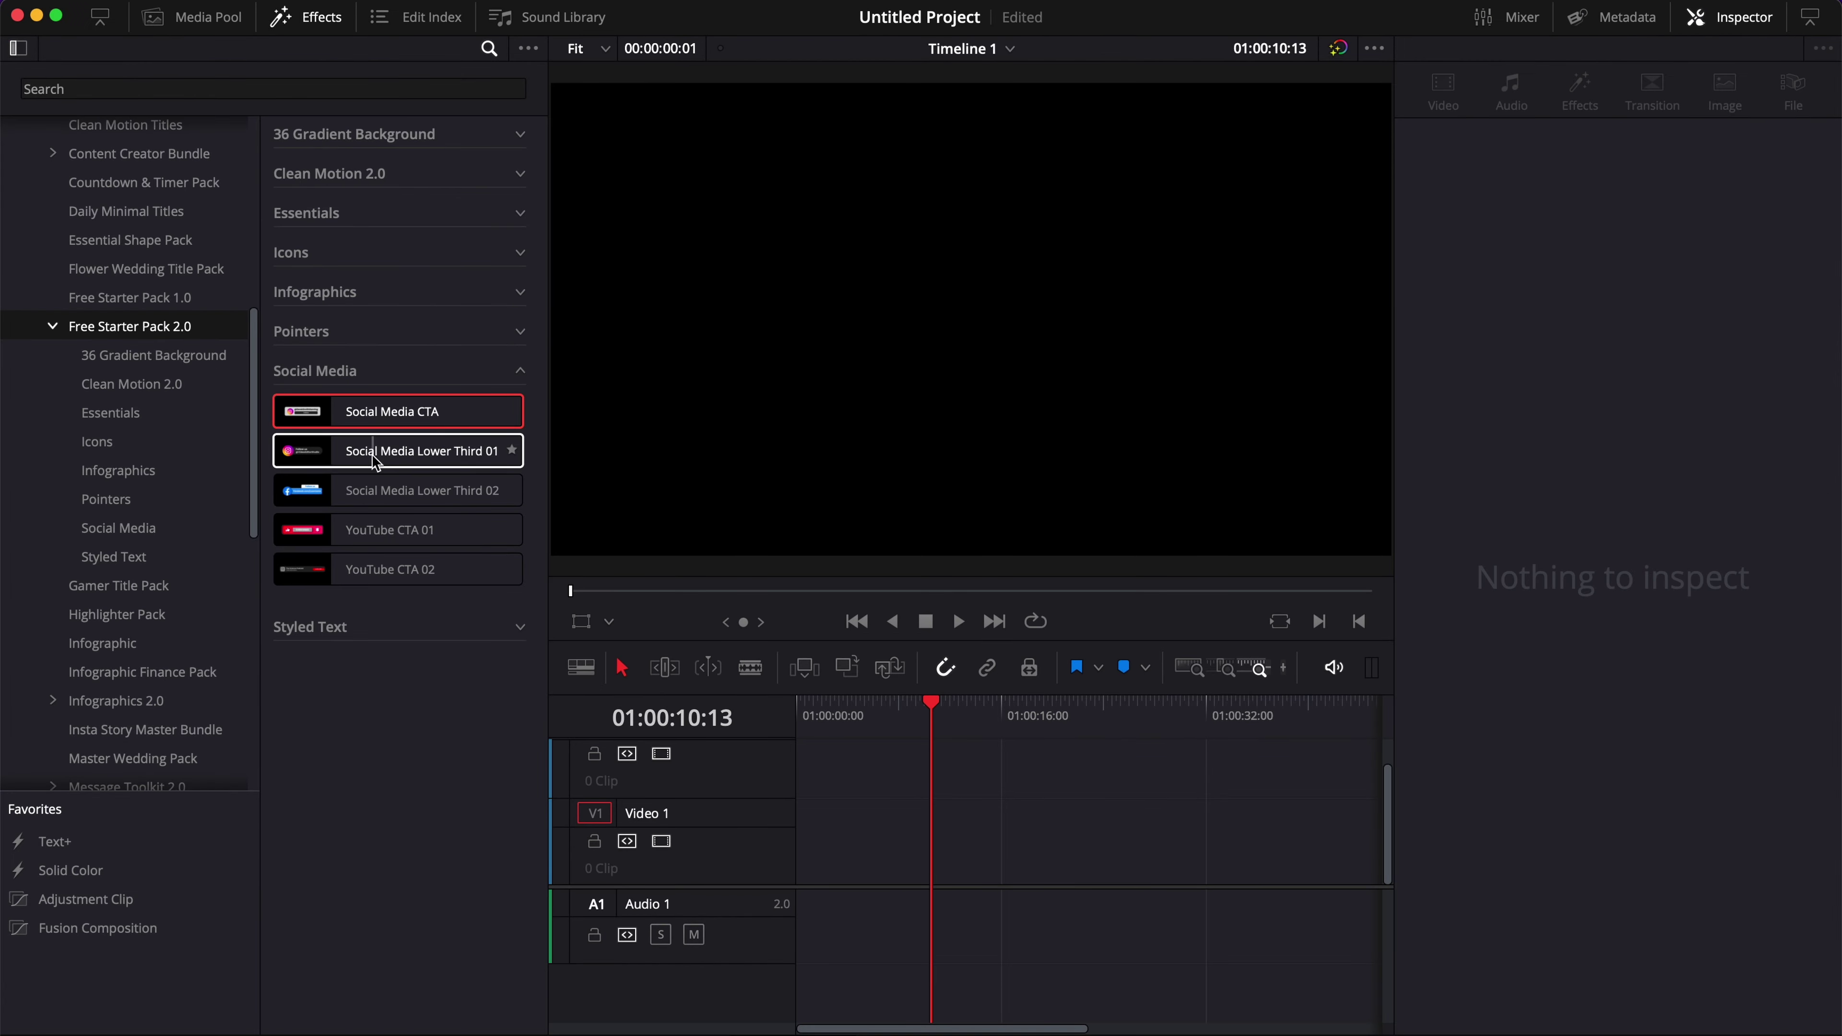
Step: Add Social Media Lower Third 01 to Video 1 and view its icon choices
mouse_move(375, 461)
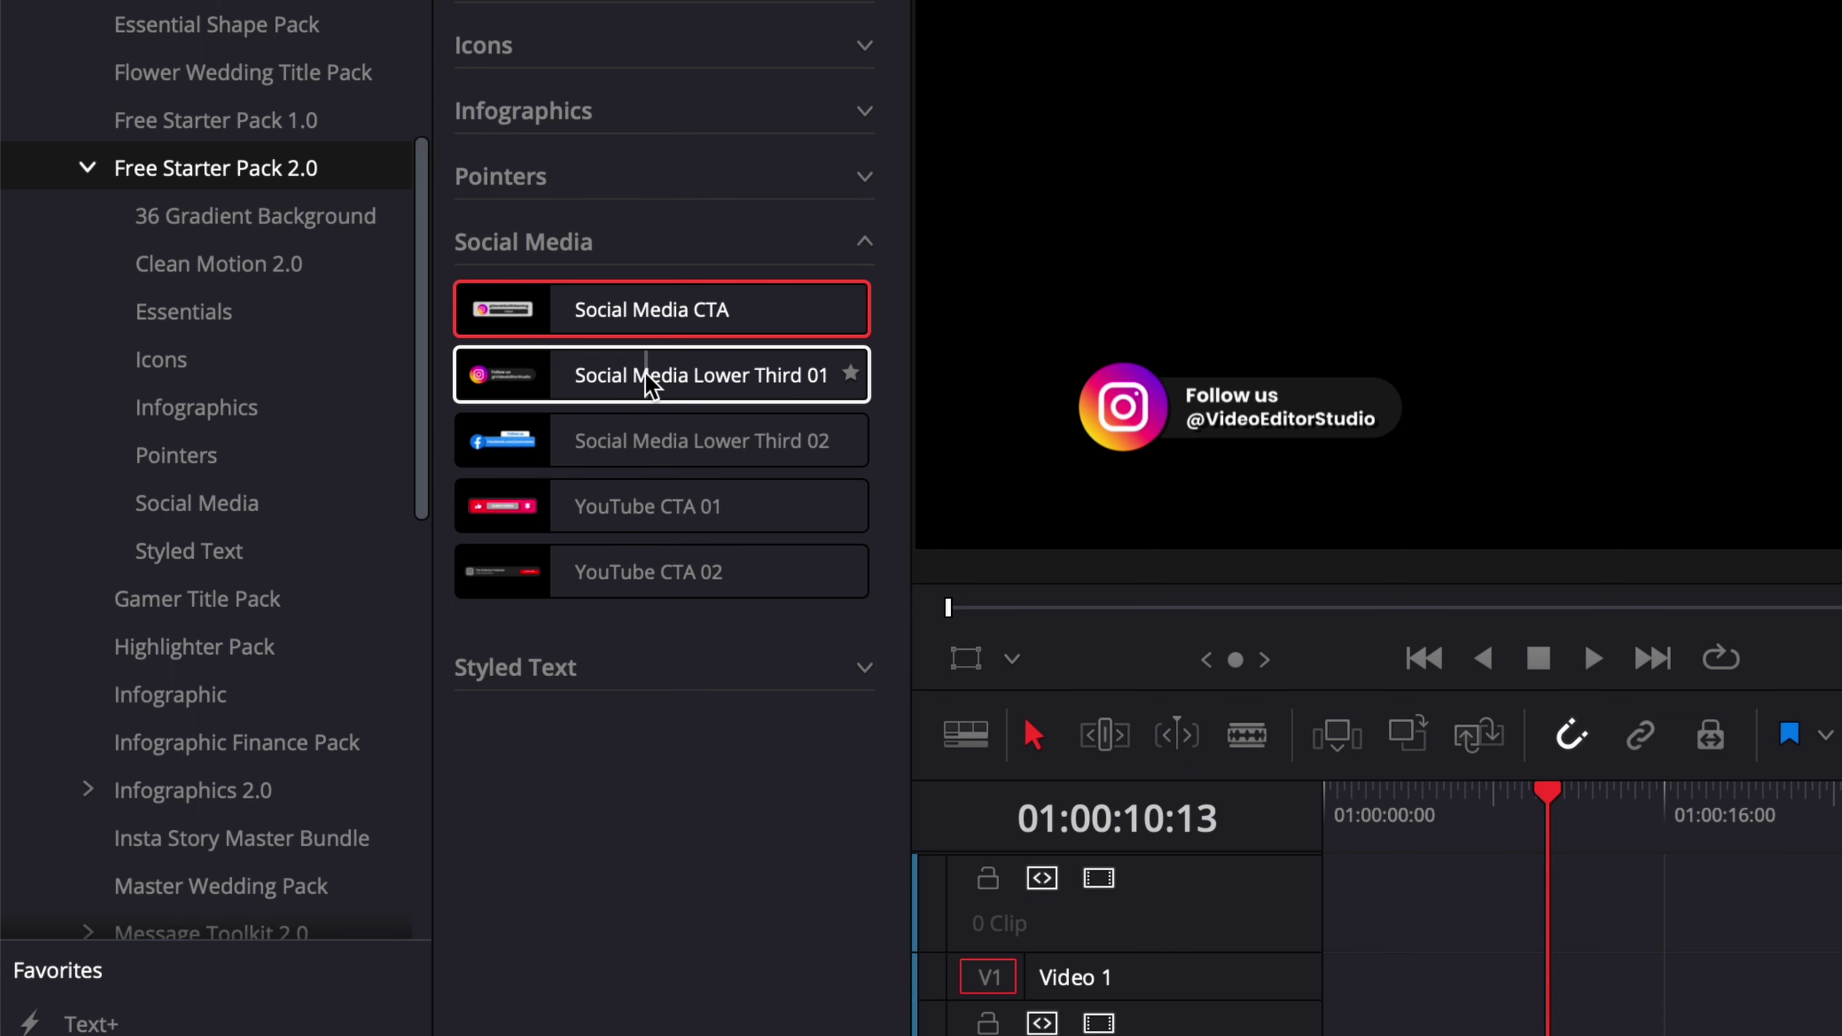
drag(645, 373, 1582, 1035)
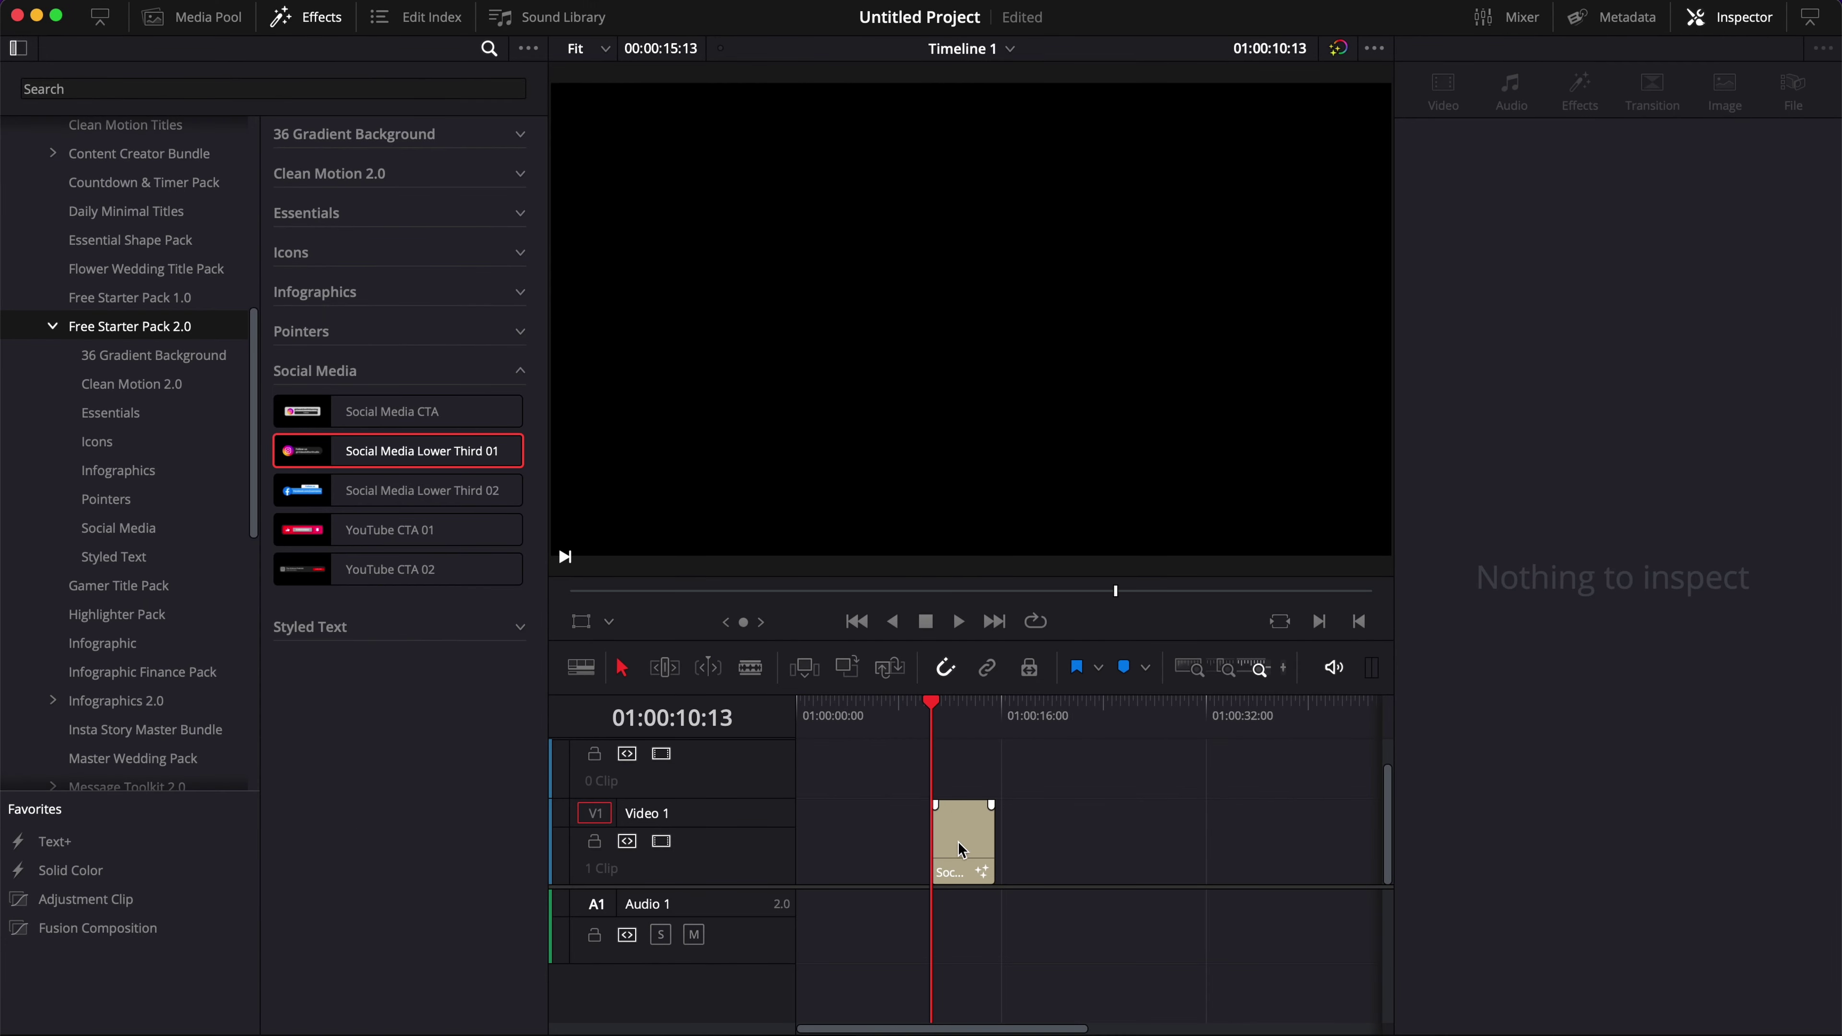
click(969, 722)
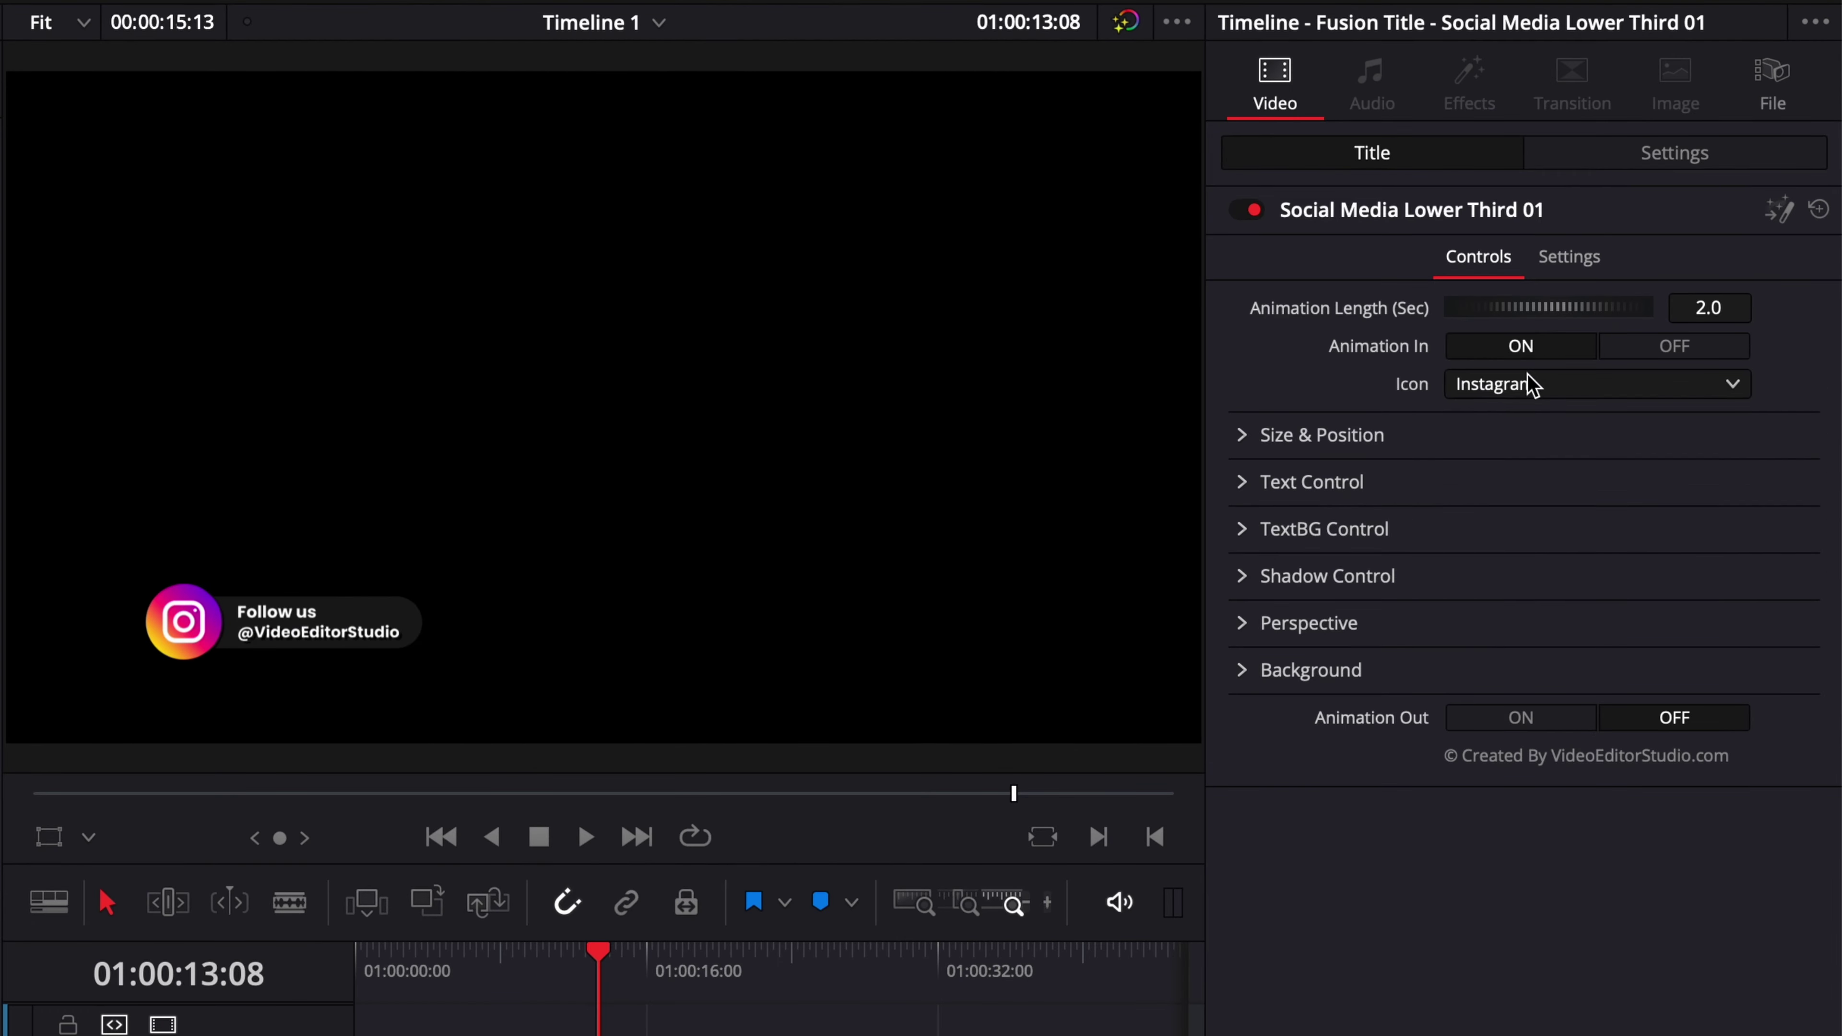
click(1621, 419)
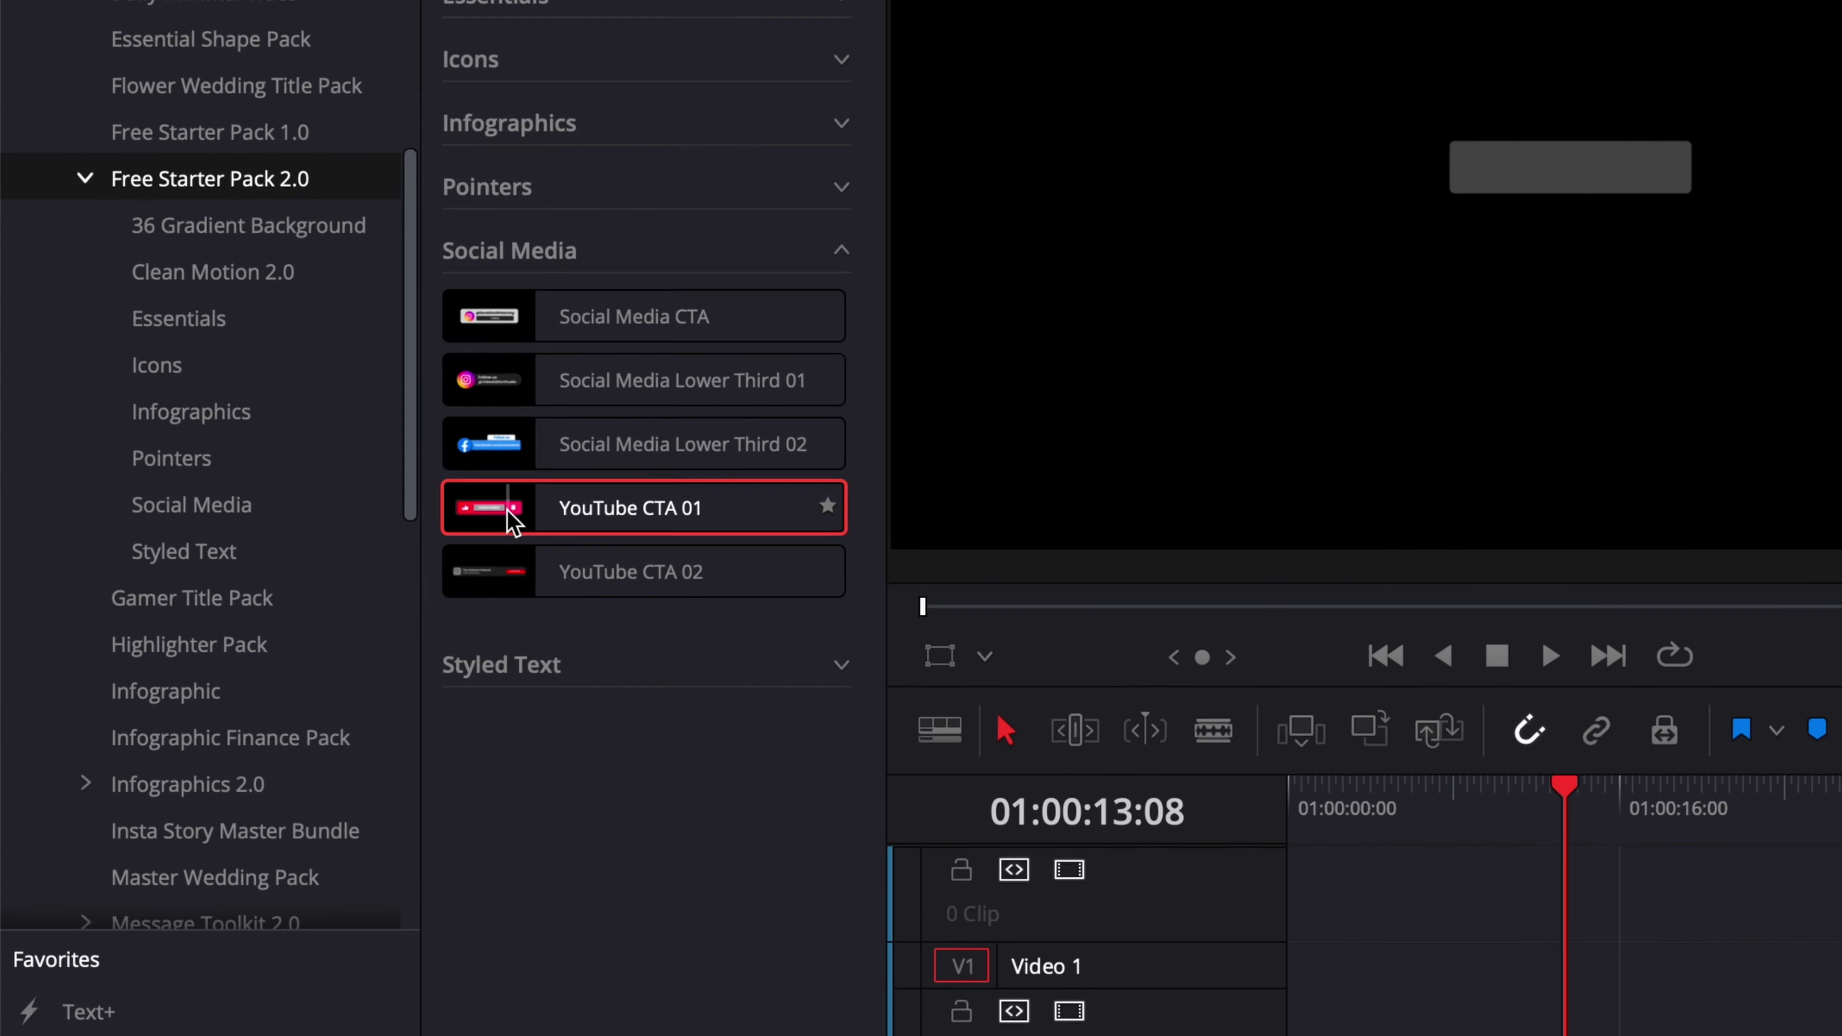
Step: Add the YouTube CTA 01 title to the timeline and preview its SUBSCRIBED animation
drag(506, 517, 1675, 1035)
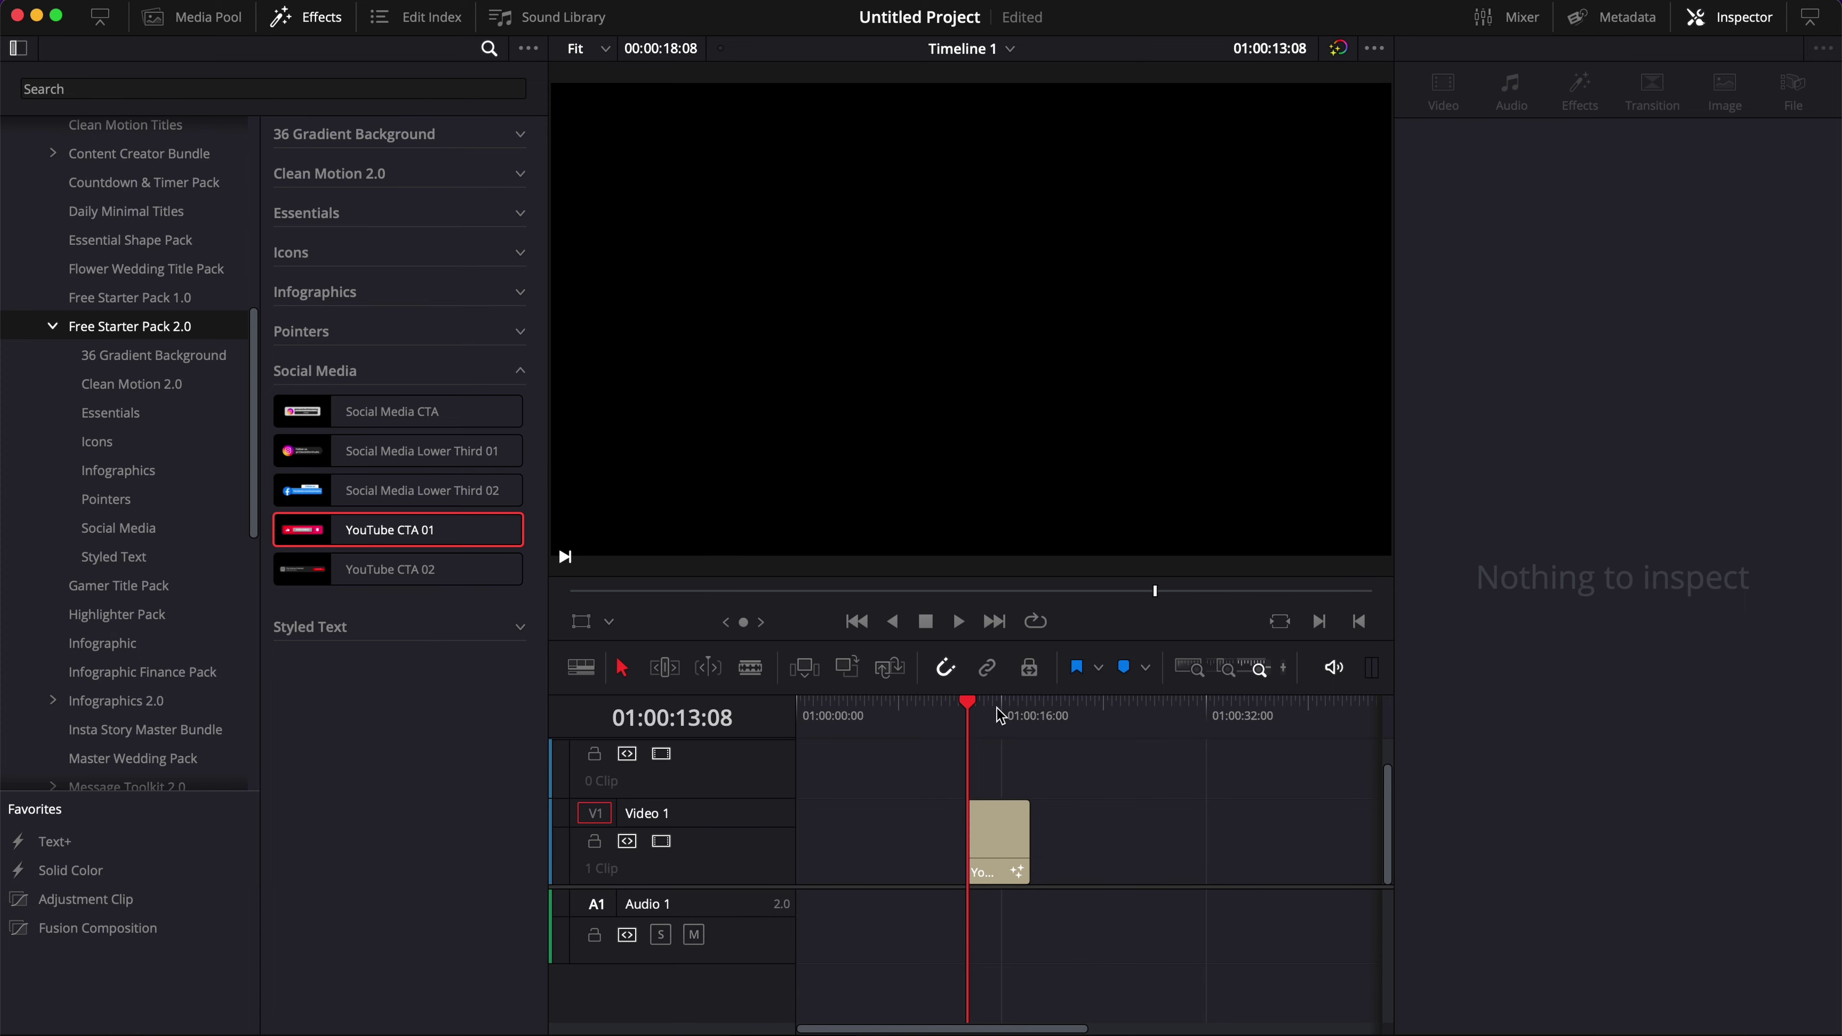
click(1001, 716)
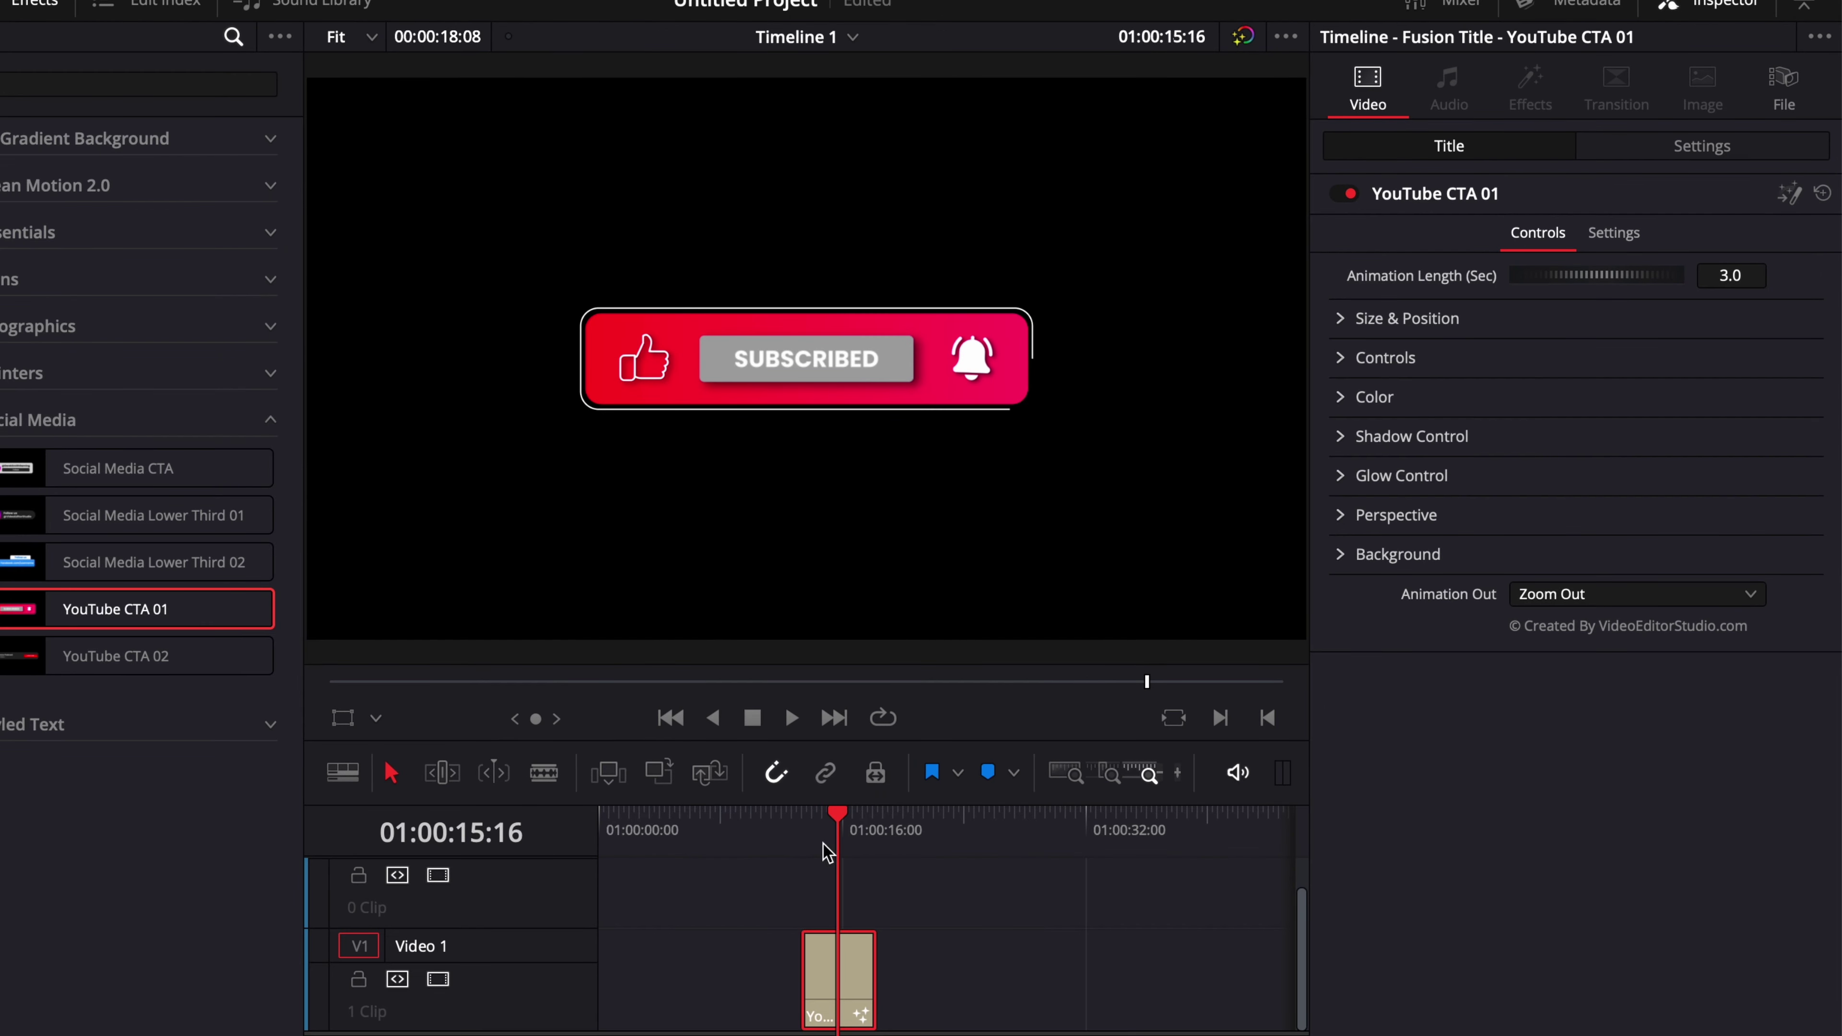
click(807, 812)
key(space)
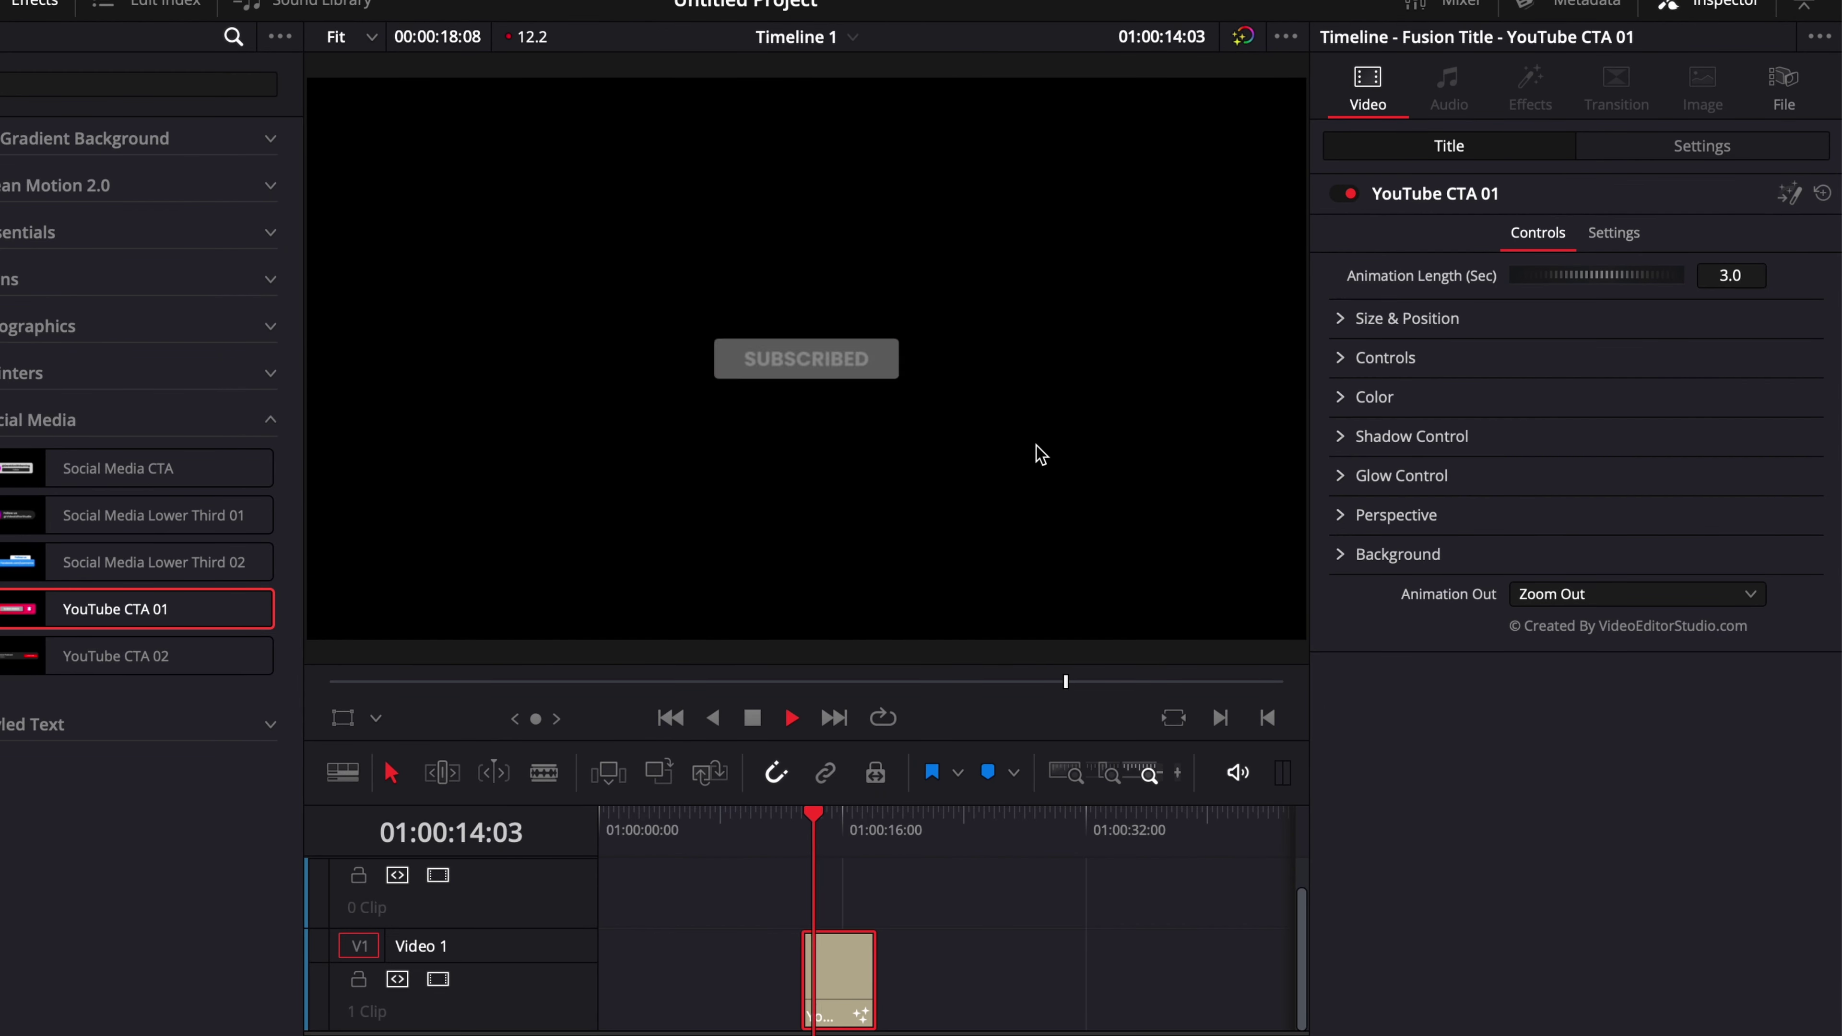